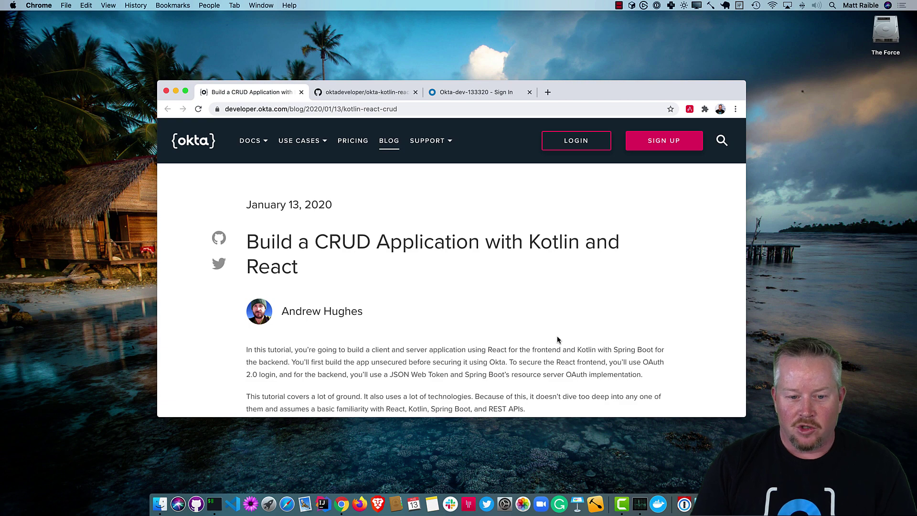
scroll(558, 340, "down", 1)
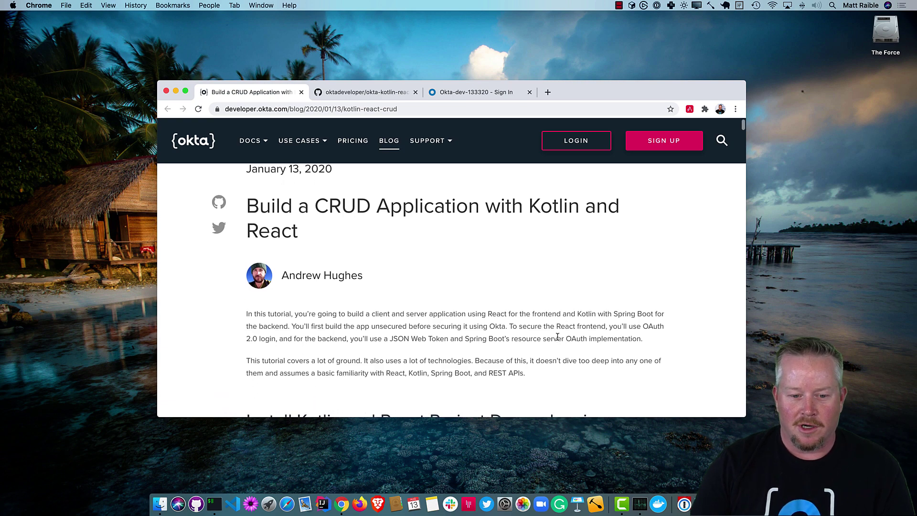
scroll(558, 340, "down", 3)
scroll(558, 341, "down", 3)
scroll(556, 341, "down", 1)
scroll(555, 342, "down", 1)
scroll(555, 341, "down", 1)
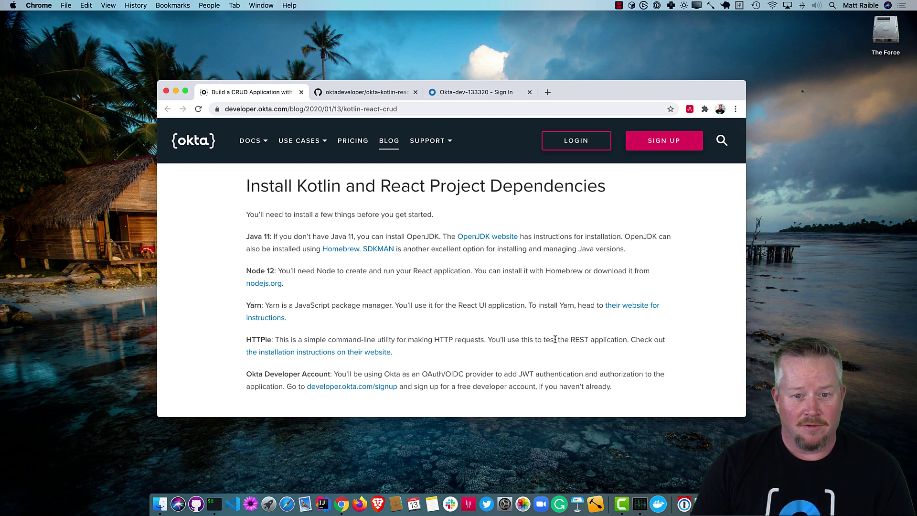
Switch to the 'Okta-dev-133320 - Sign In' tab after reviewing the dependency list
left_click(461, 94)
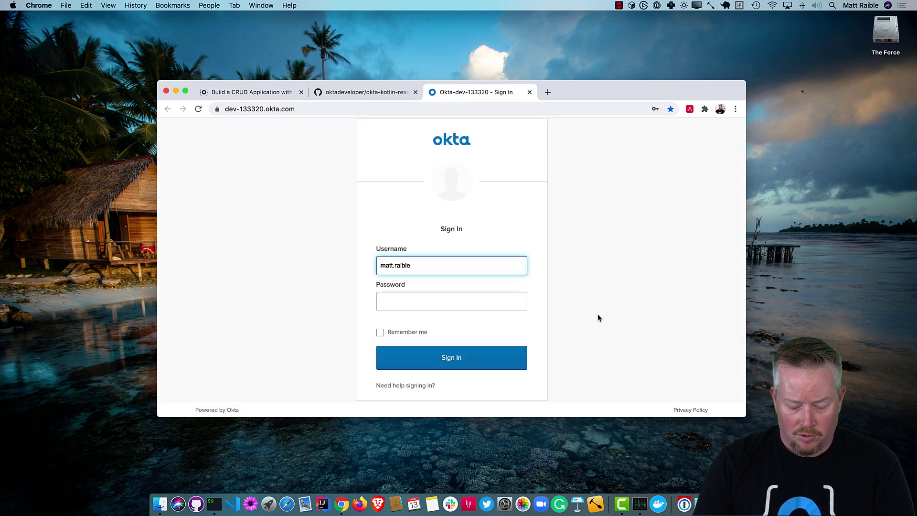
Bring up the developer.okta.com free sign-up form in a new tab, then close it
key("super+t")
type("developer.okta.com")
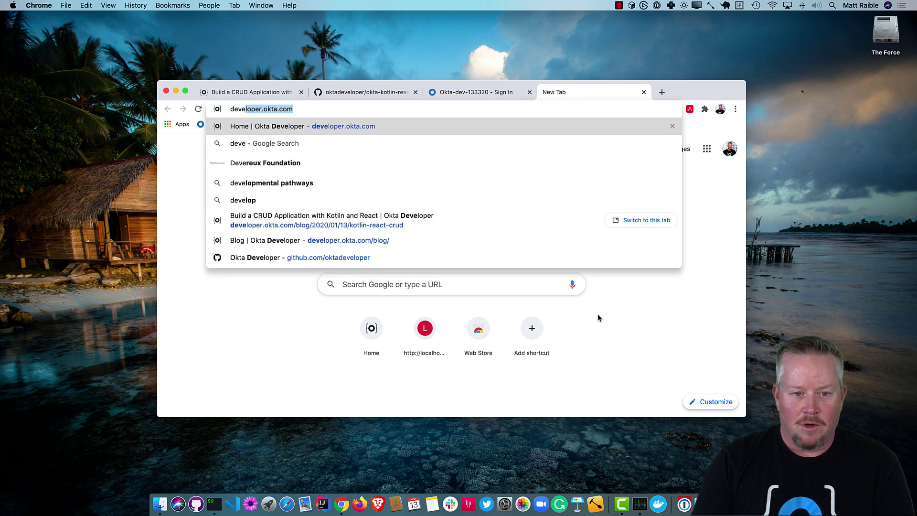
key("Return")
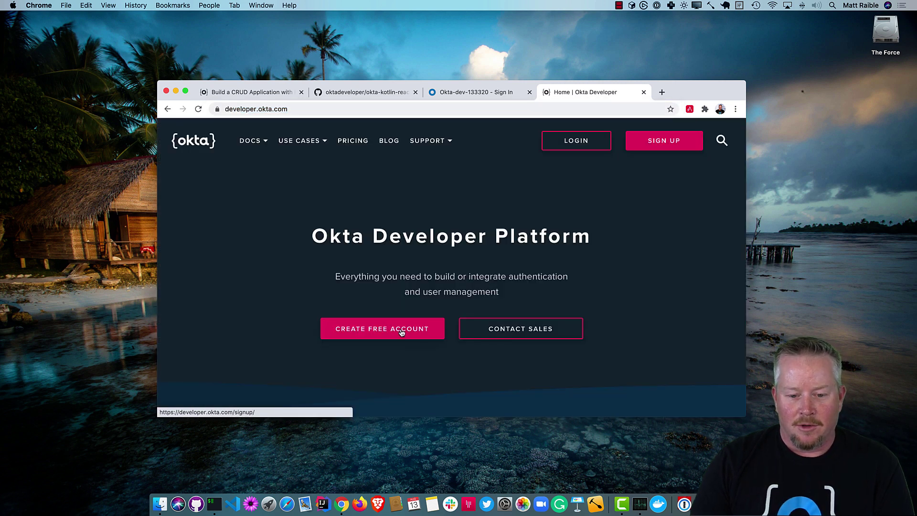
left_click(402, 329)
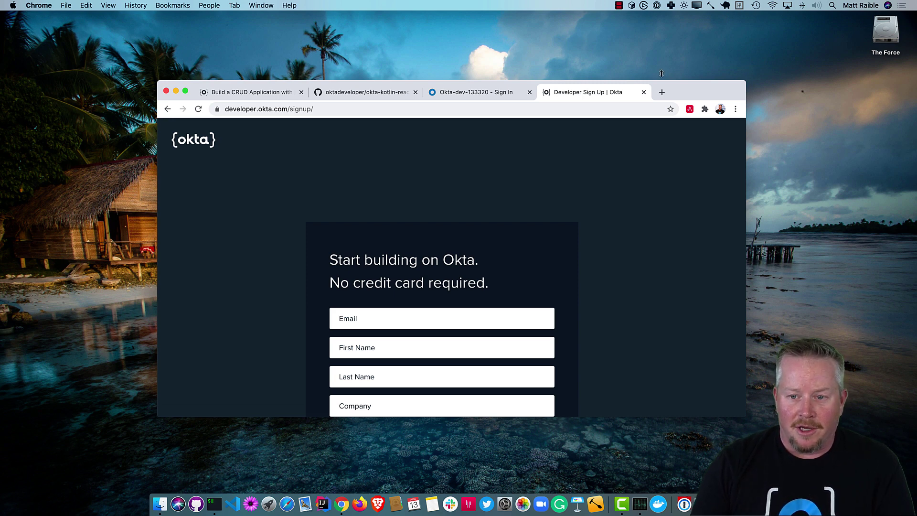
left_click(644, 92)
View the okta-kotlin-react-crud-example repo's demo.adoc as the raw file
left_click(348, 92)
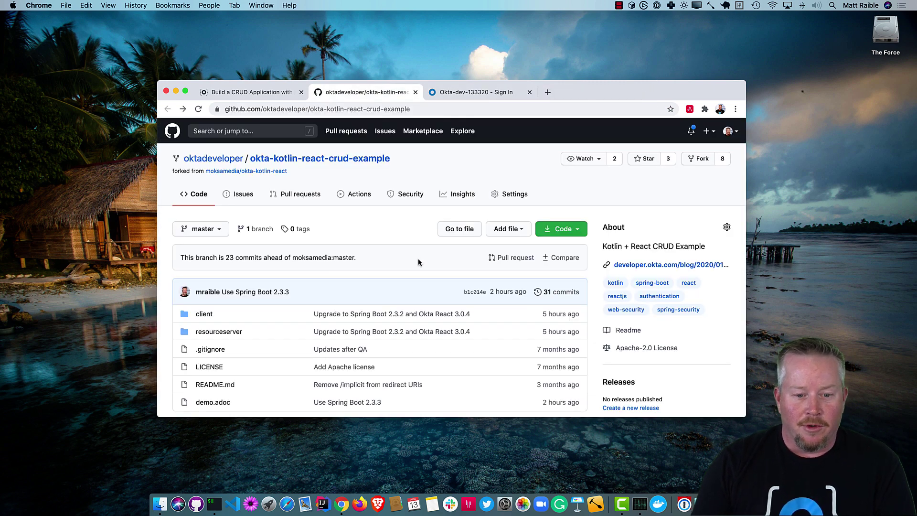
scroll(417, 260, "down", 1)
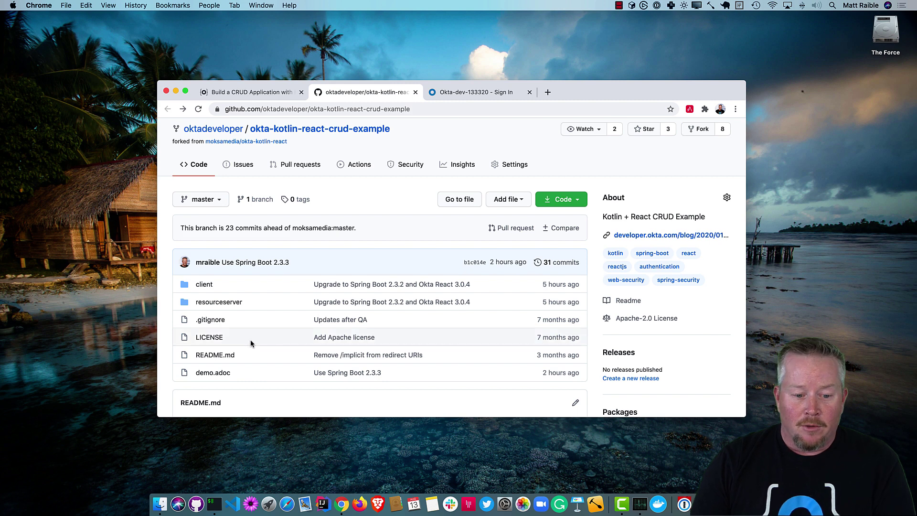
left_click(212, 373)
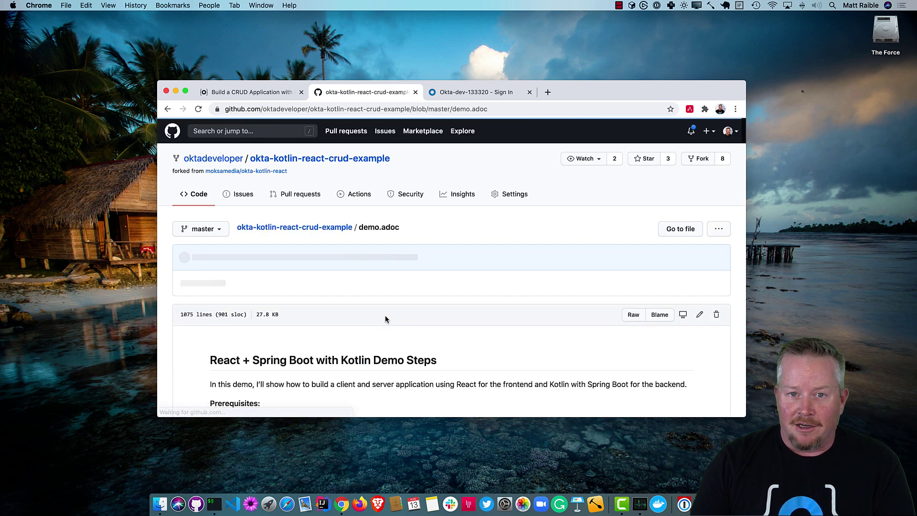
scroll(411, 308, "down", 2)
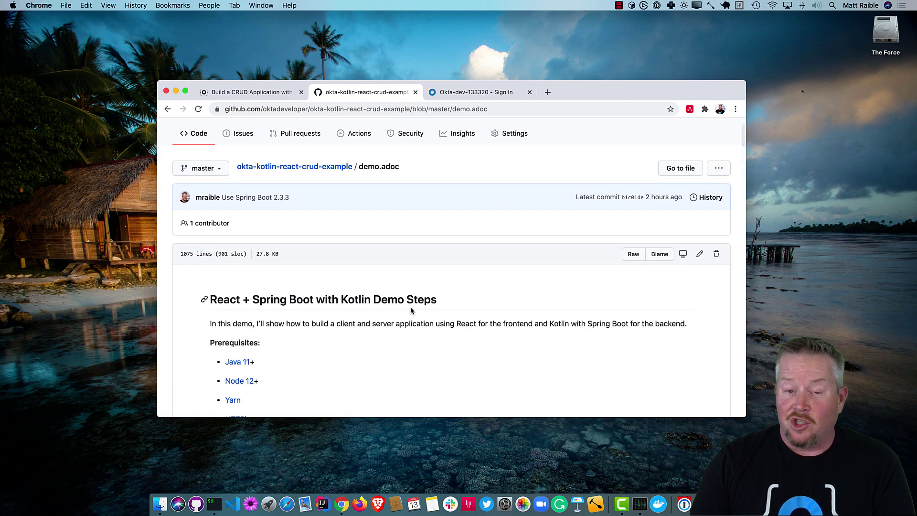
left_click(634, 254)
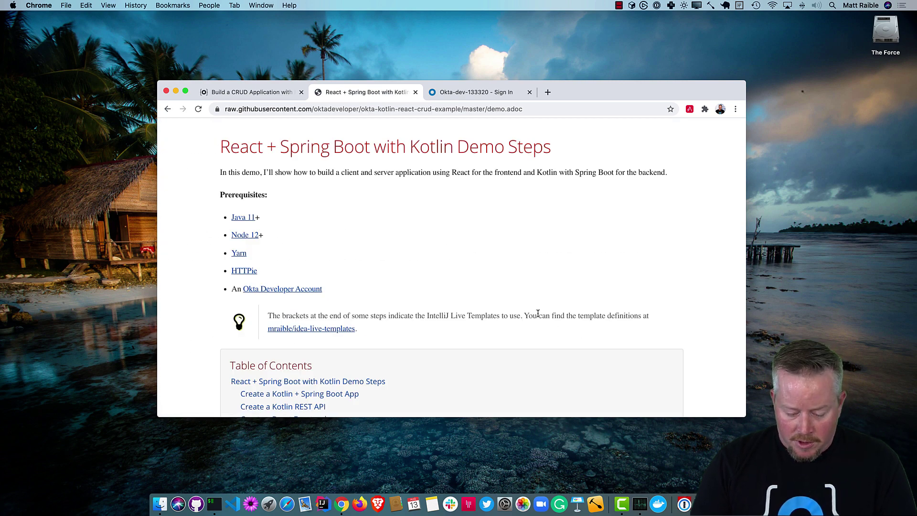
Snap Chrome to the left half of the screen and iTerm2 to the right half
key("ctrl+alt+Left")
left_click(218, 504)
key("ctrl+alt+Right")
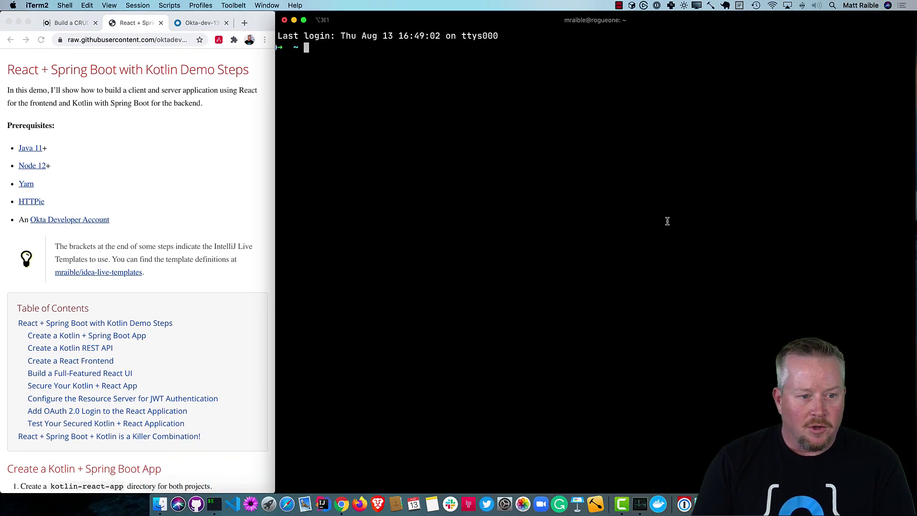
type("java --version")
Check installed versions: Java 11.0.8, Node 14.8.0, Yarn 1.22.4 and HTTPie 2.2.0
key("Return")
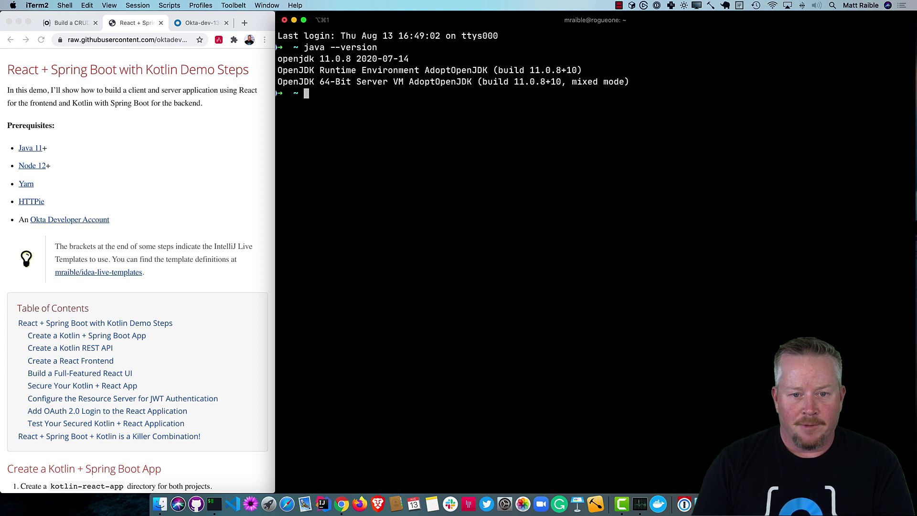
type("node --version")
key("Return")
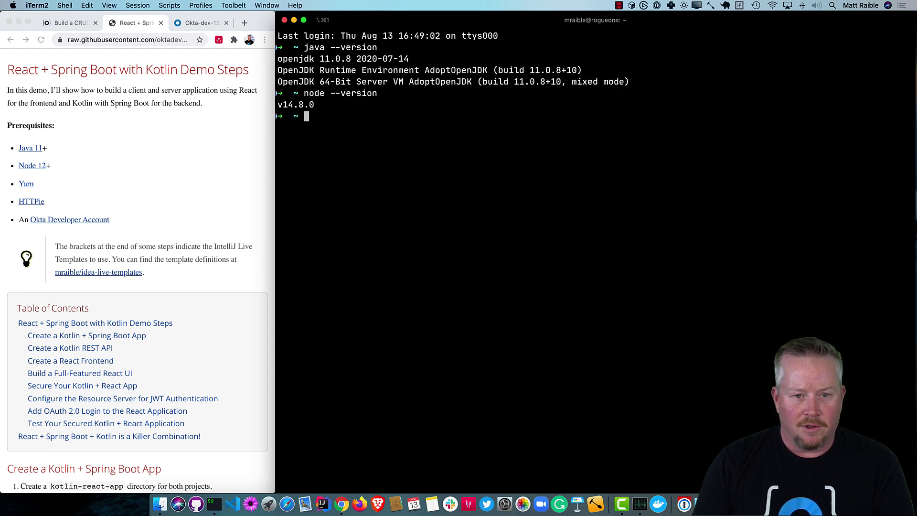
type("yarn --version")
key("Return")
type("http ")
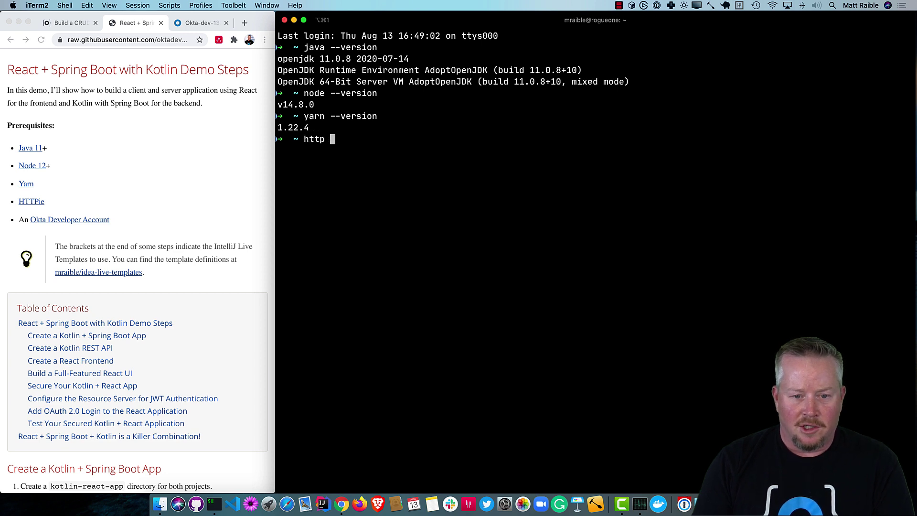
type("--version")
key("Return")
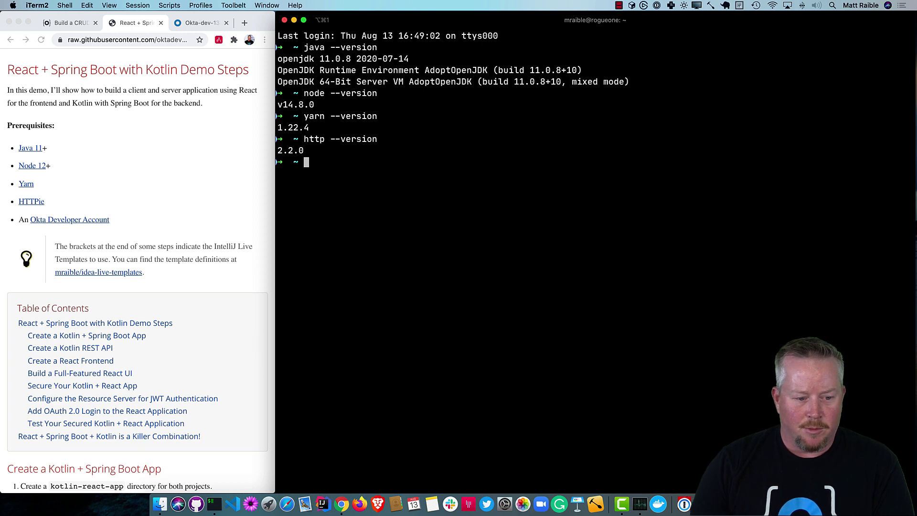
scroll(207, 276, "down", 1)
scroll(207, 278, "down", 1)
scroll(207, 193, "down", 1)
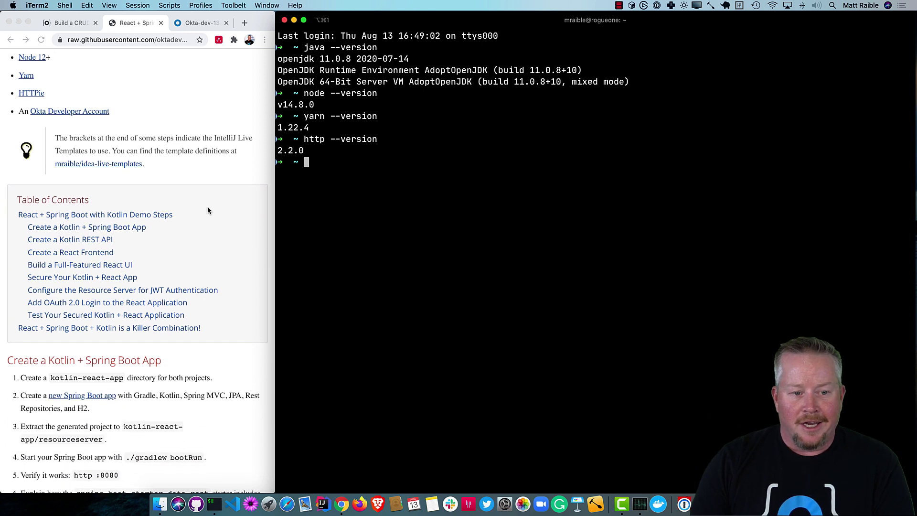
Browse the mraible/idea-live-templates repo in a new tab, then go back to the demo steps
left_click(200, 169)
left_click(132, 165, "super")
left_click(157, 24)
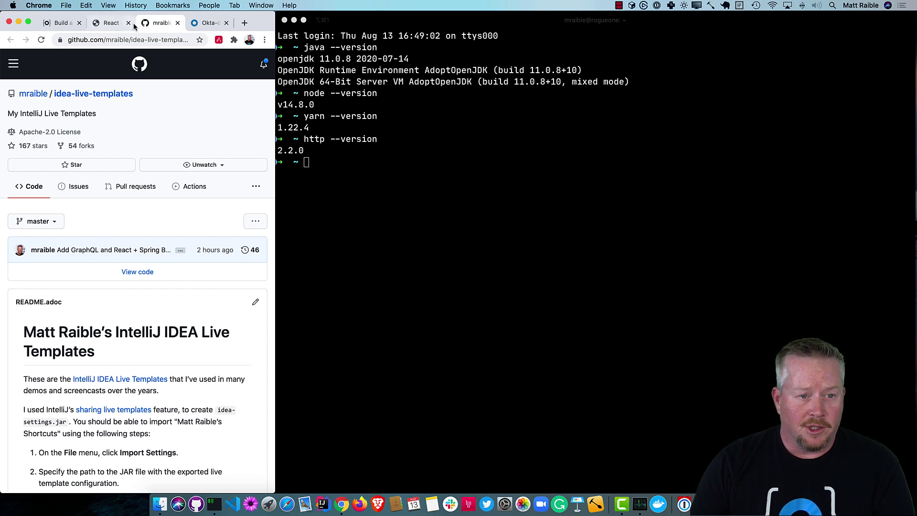
left_click(109, 28)
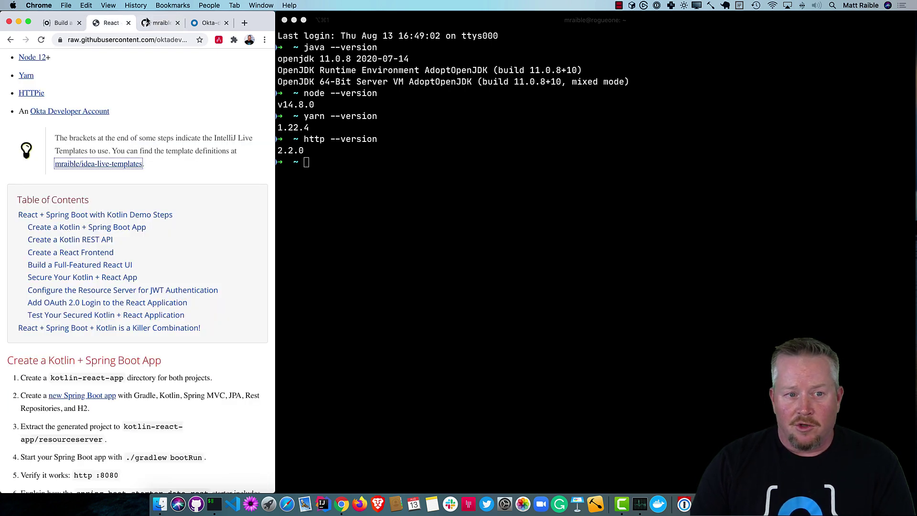
left_click(159, 24)
scroll(182, 136, "down", 5)
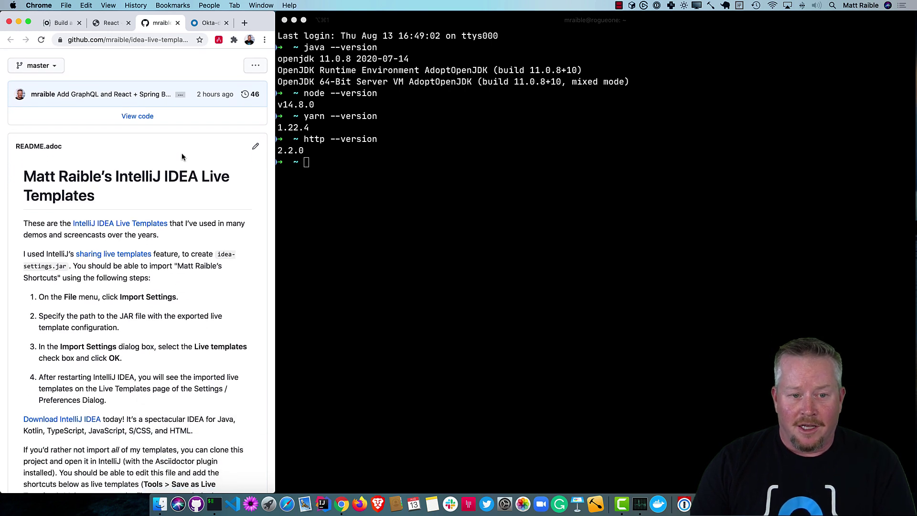
left_click(112, 24)
scroll(173, 215, "down", 2)
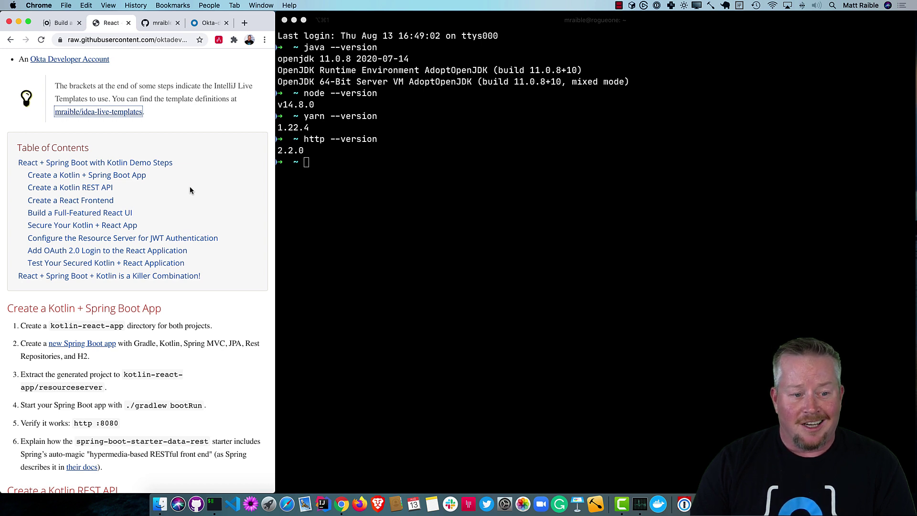
scroll(190, 188, "down", 1)
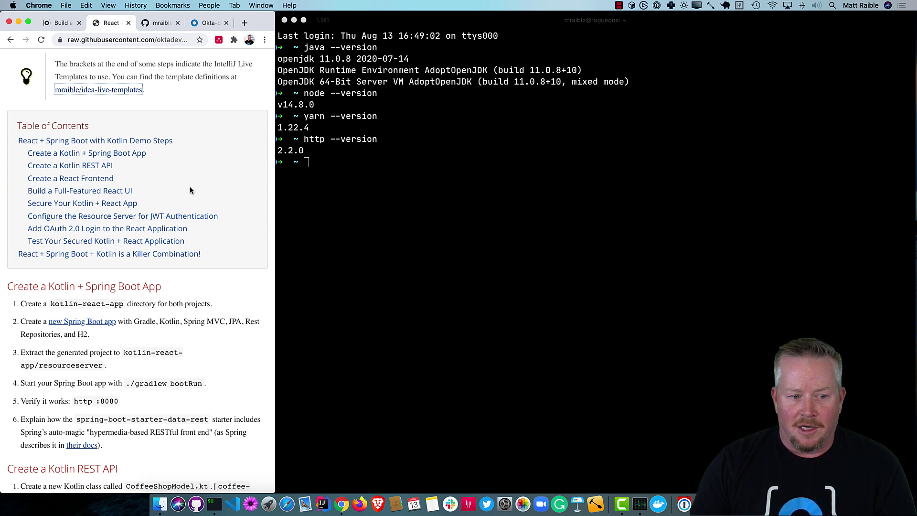
scroll(190, 190, "down", 1)
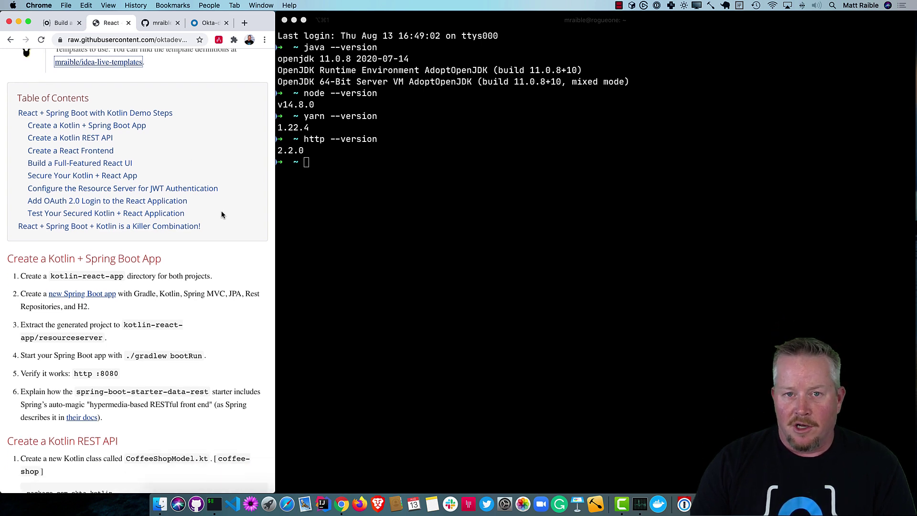
scroll(221, 214, "down", 1)
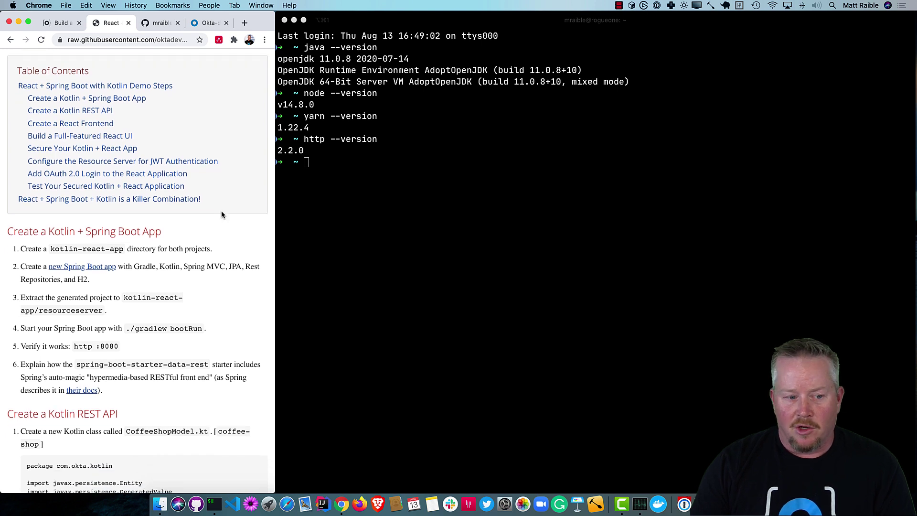
left_click(486, 191)
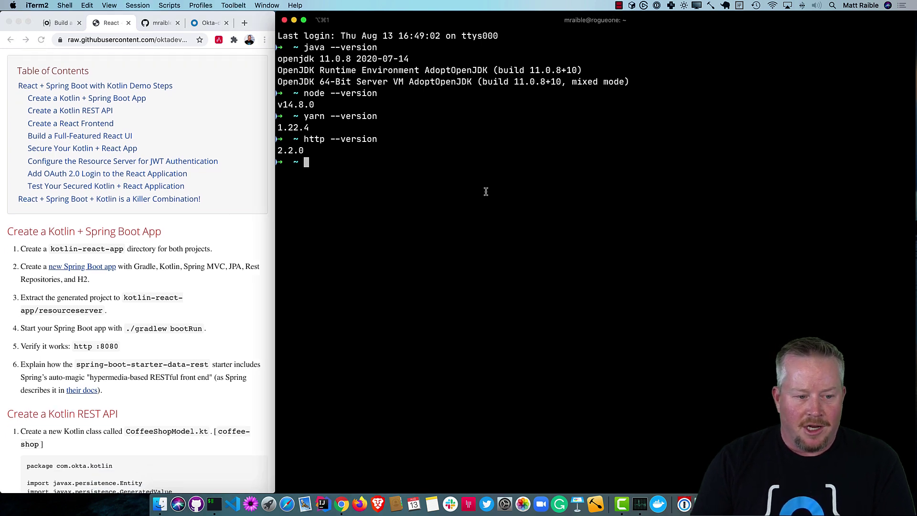
type("take")
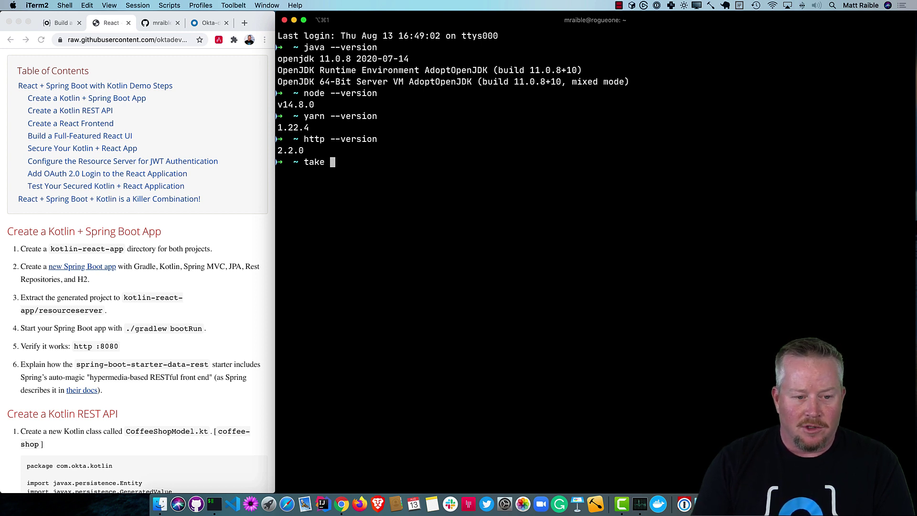
type("otlin-react-app")
Create and enter kotlin-react-app with take, and copy the 'new Spring Boot app' link address
key("Return")
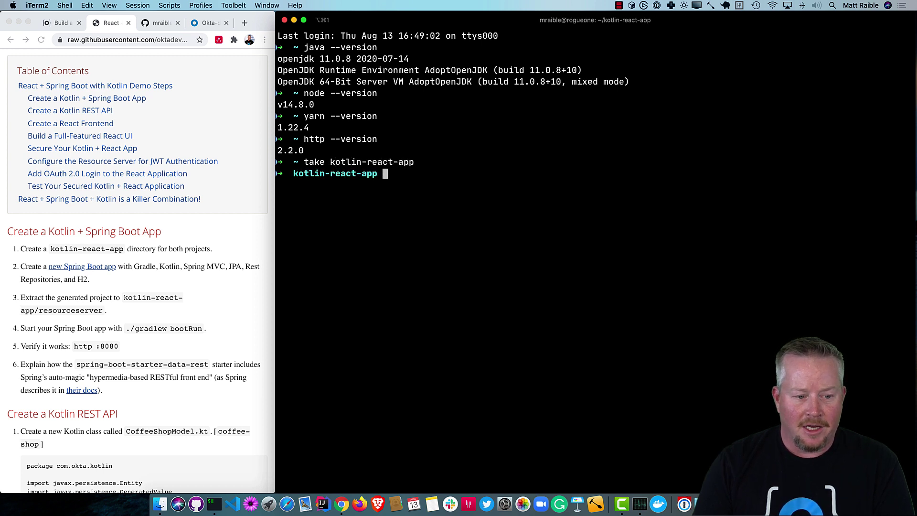
left_click(122, 275)
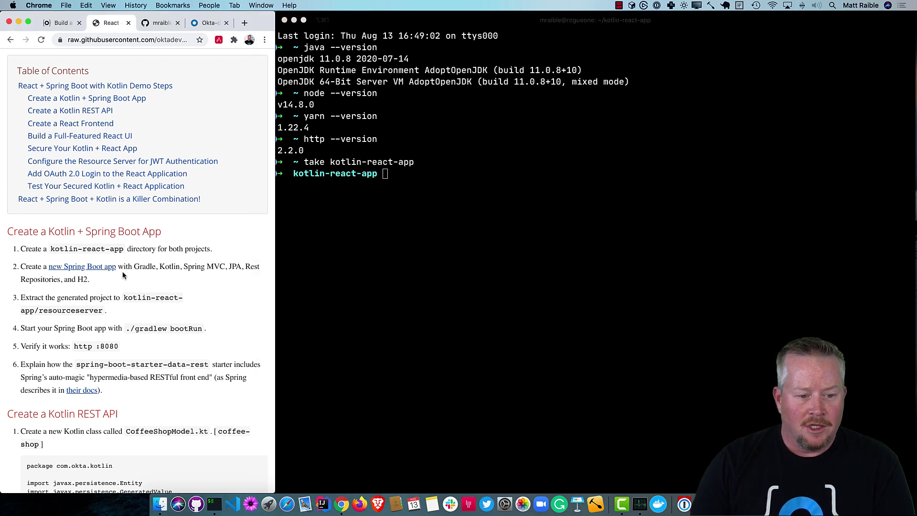
right_click(94, 271)
left_click(126, 314)
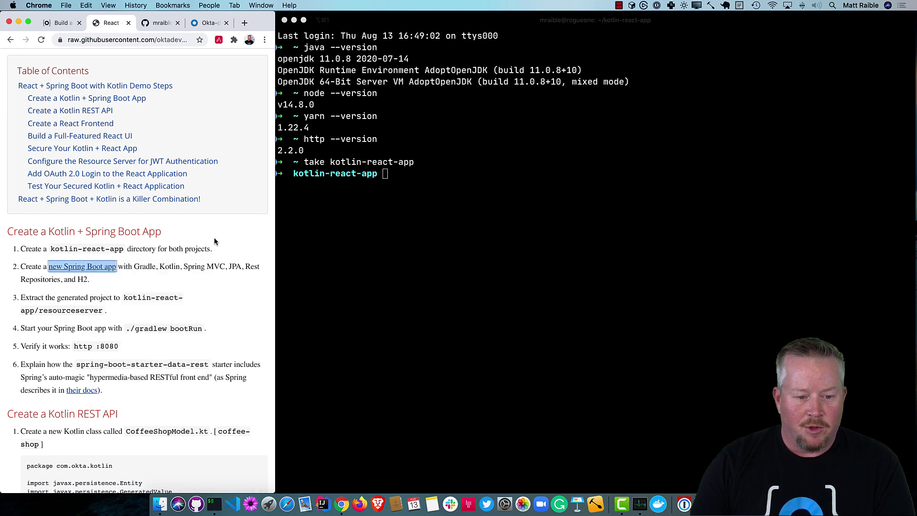
left_click(244, 22)
Load the copied start.spring.io link, preview build.gradle.kts, and download resourceserver.zip
key("super+v")
key("Return")
scroll(191, 152, "down", 1)
scroll(190, 152, "down", 1)
scroll(189, 152, "down", 3)
scroll(190, 149, "down", 1)
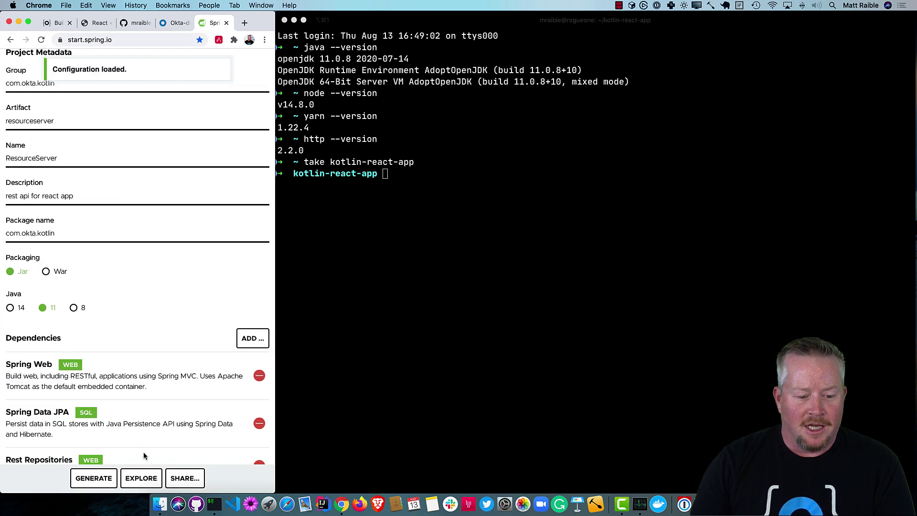
left_click(141, 478)
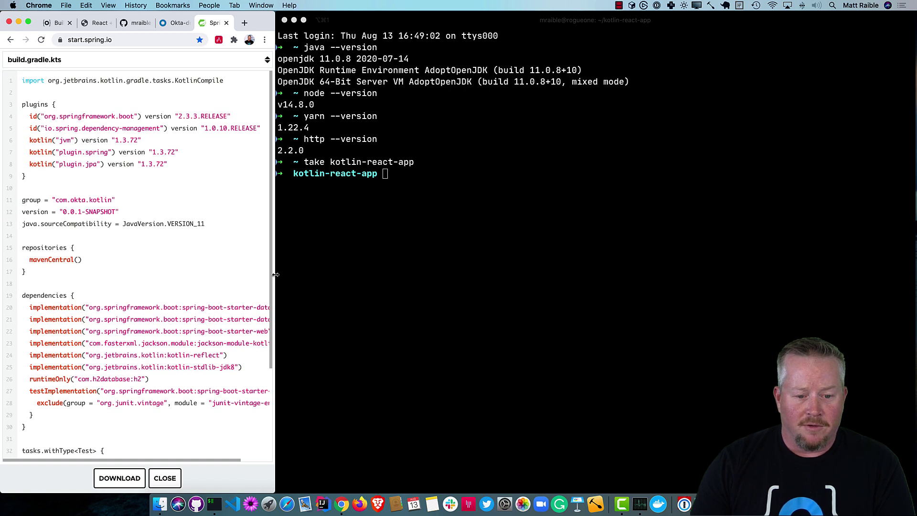
left_click_drag(274, 273, 619, 273)
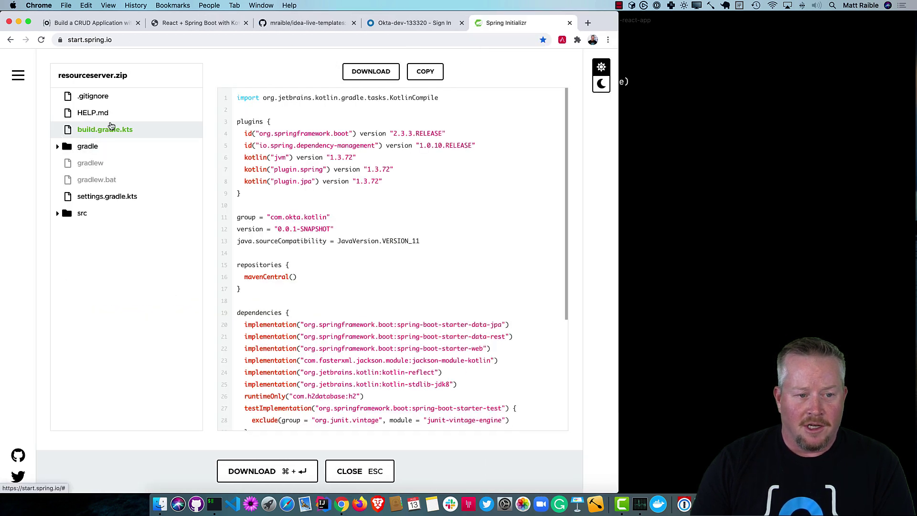
left_click(261, 469)
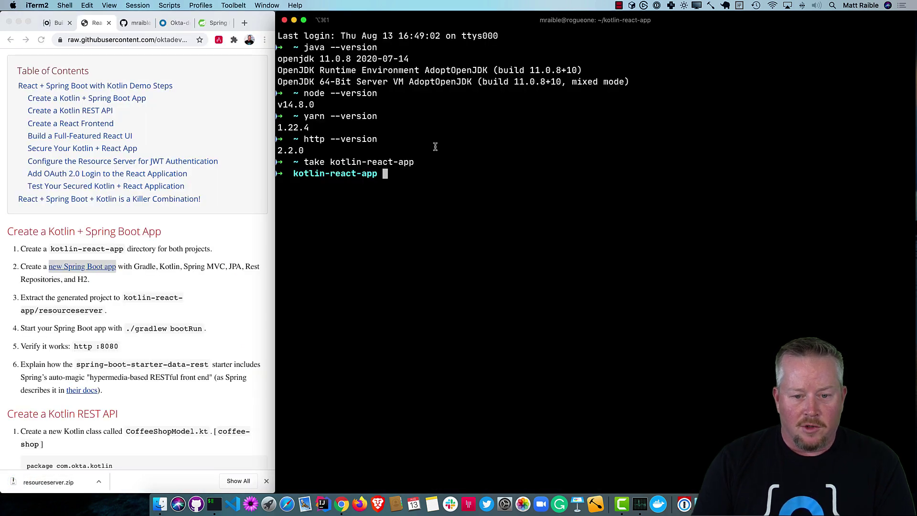
type("unzip ")
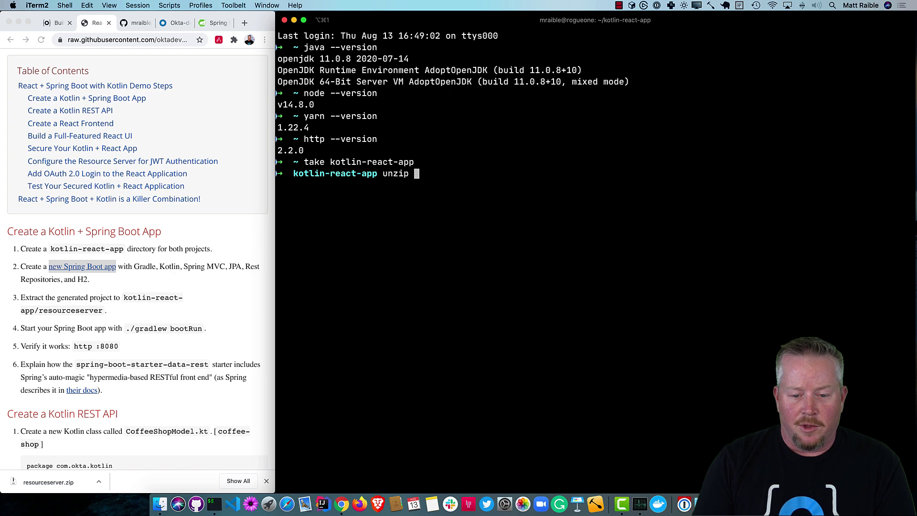
type("~/Downloads/resourceserver.zip")
Unzip resourceserver.zip, start it with ./gradlew bootRun, and query http :8080 from a split pane
key("Return")
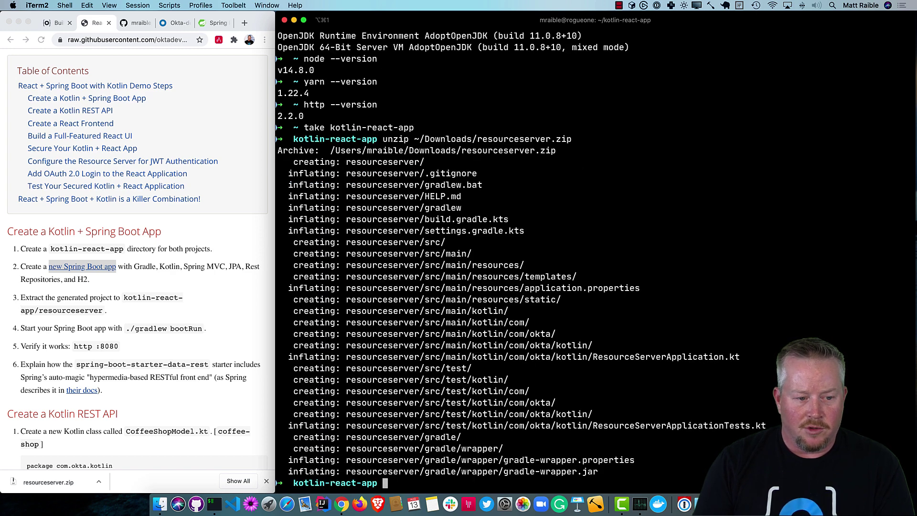
type("cd r")
key("Tab")
key("Return")
type("clear")
key("Return")
type("./gradlew bootRun")
key("Return")
key("super+shift+d")
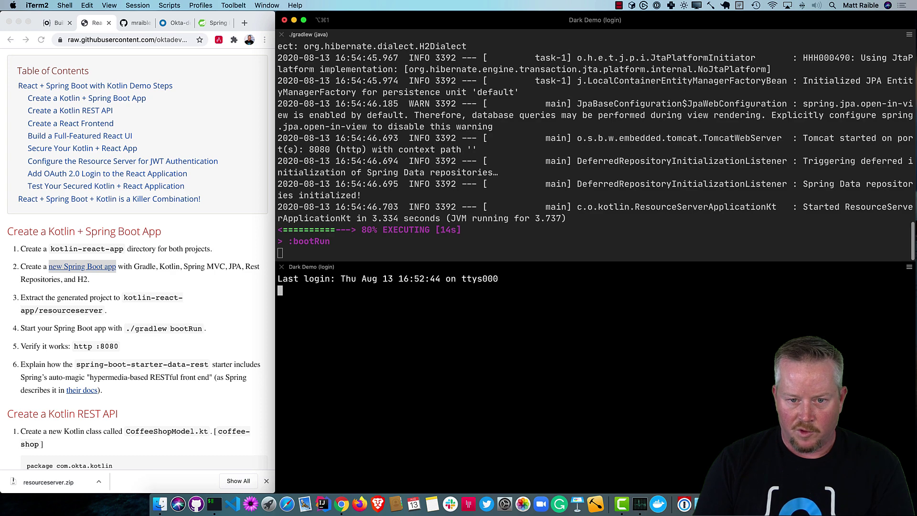
type("http ")
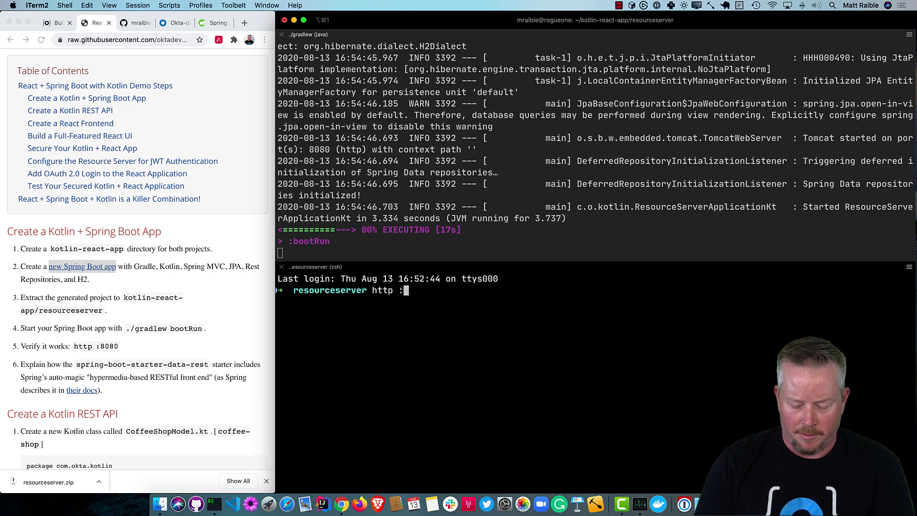
type(":8080")
key("Return")
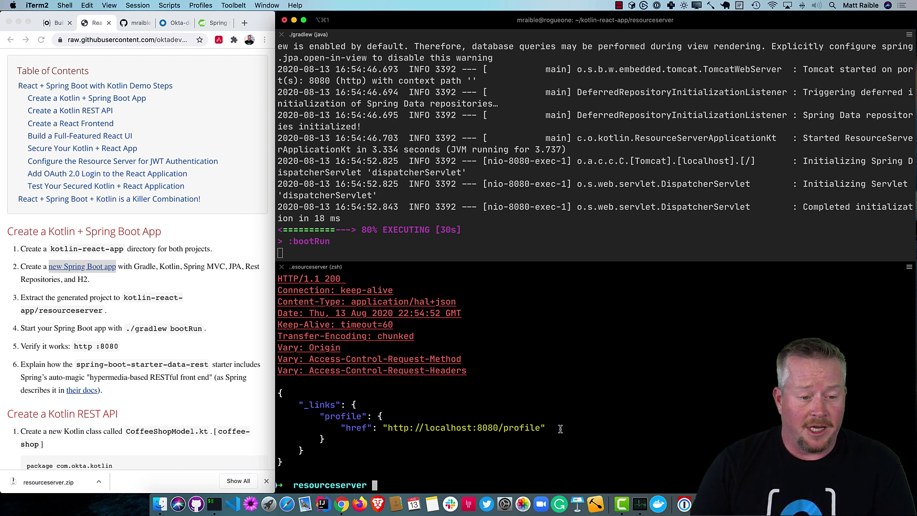
scroll(195, 407, "down", 2)
scroll(195, 408, "down", 4)
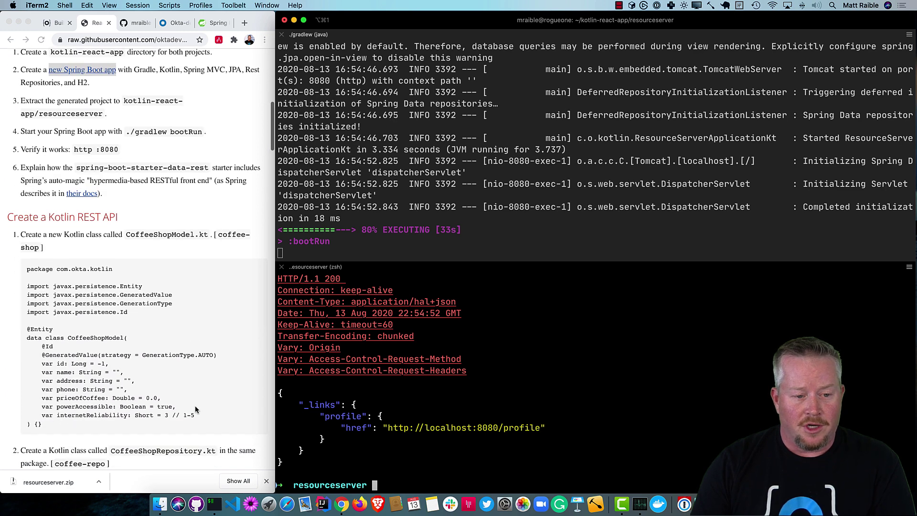
type("idea ")
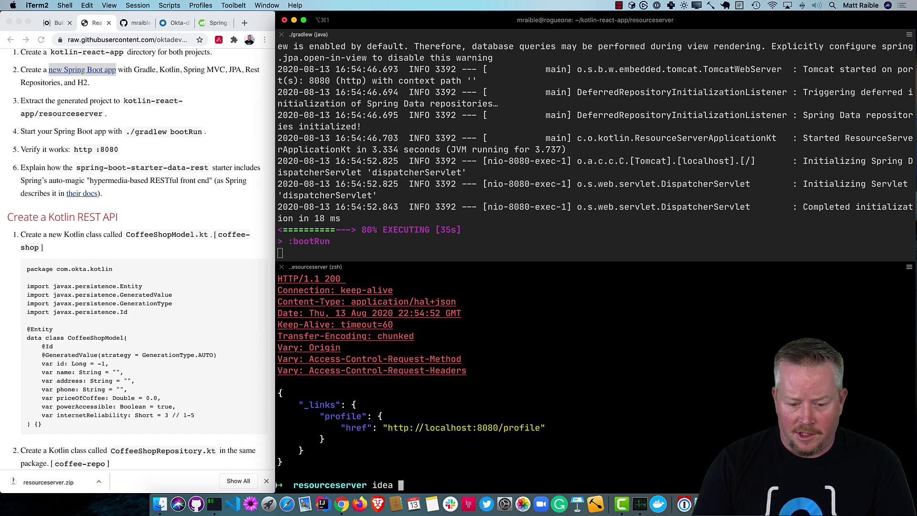
type(".")
Open the project in IntelliJ and start a new Kotlin file in com.okta.kotlin
key("Return")
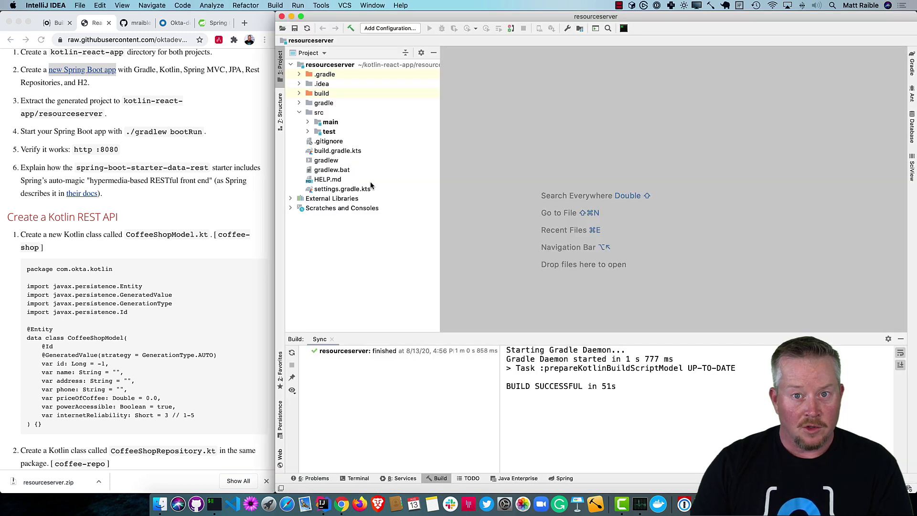
double_click(330, 122)
double_click(335, 132)
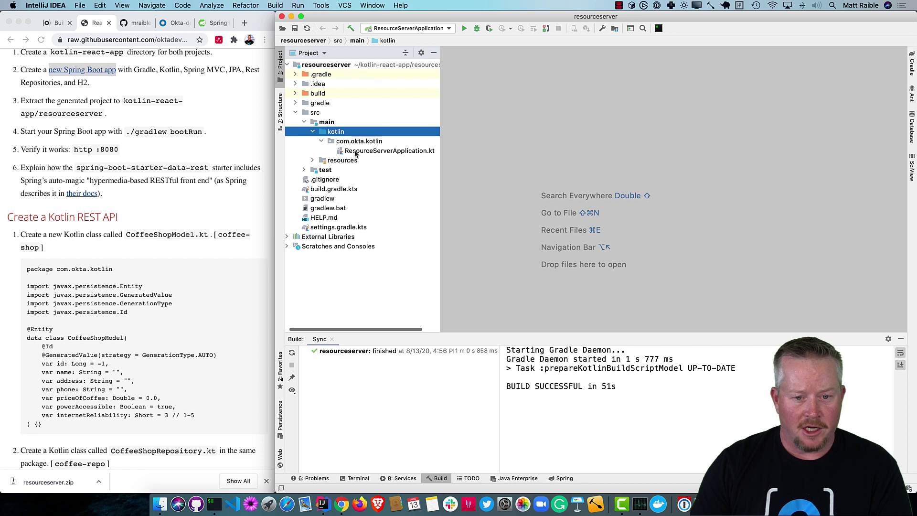
left_click(360, 144)
key("super+n")
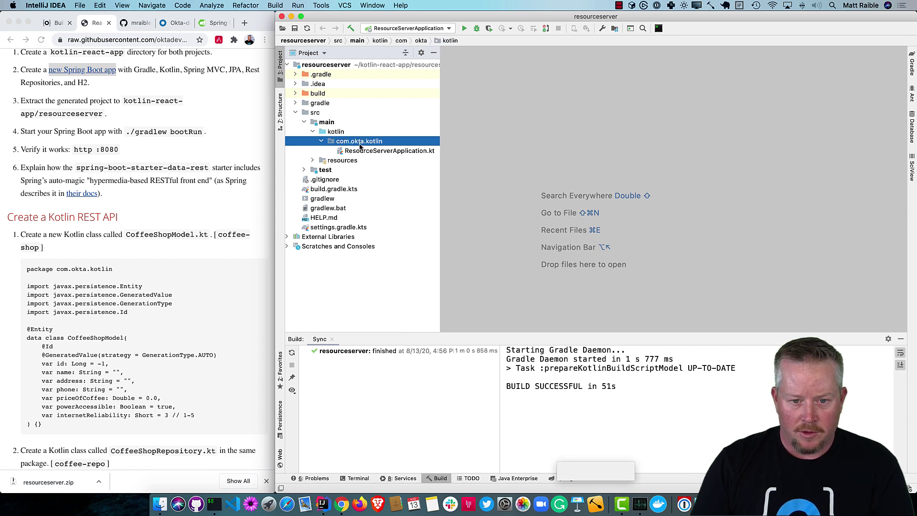
key("Down")
key("Return")
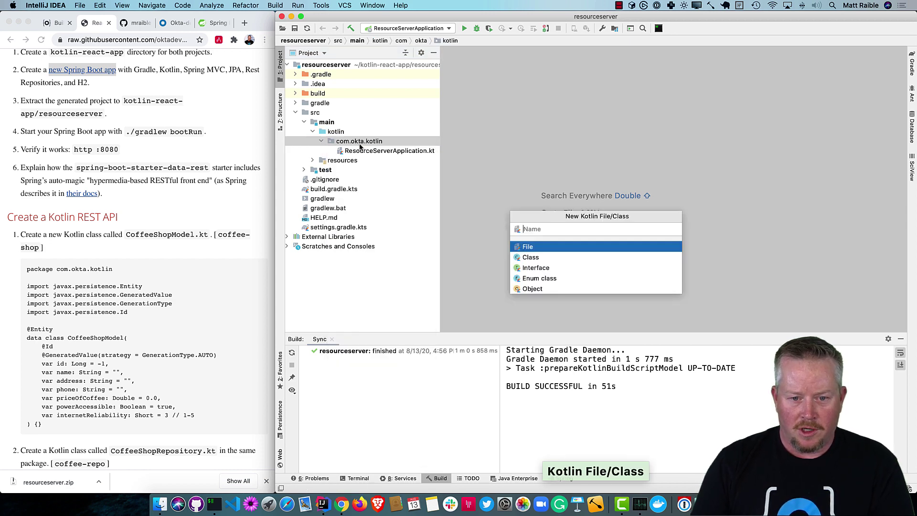
type("ShopModel")
Fill CoffeeShopModel.kt from the coffee-shop live template, glancing at the templates repo
key("Return")
type("coof")
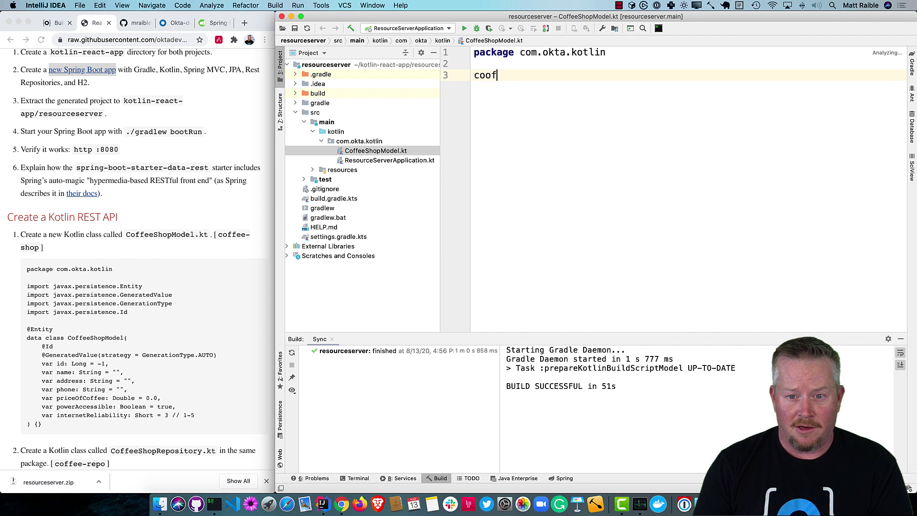
key("BackSpace")
key("BackSpace")
type("ffee")
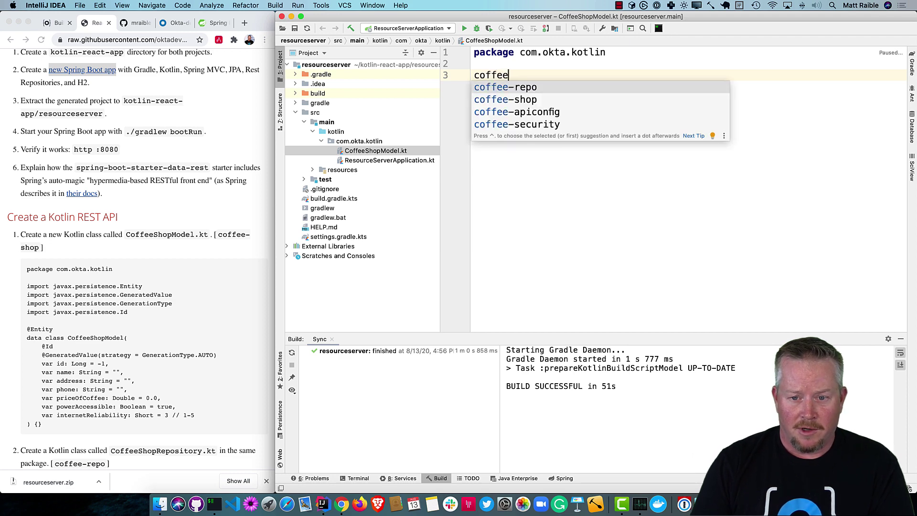
key("Down")
key("Escape")
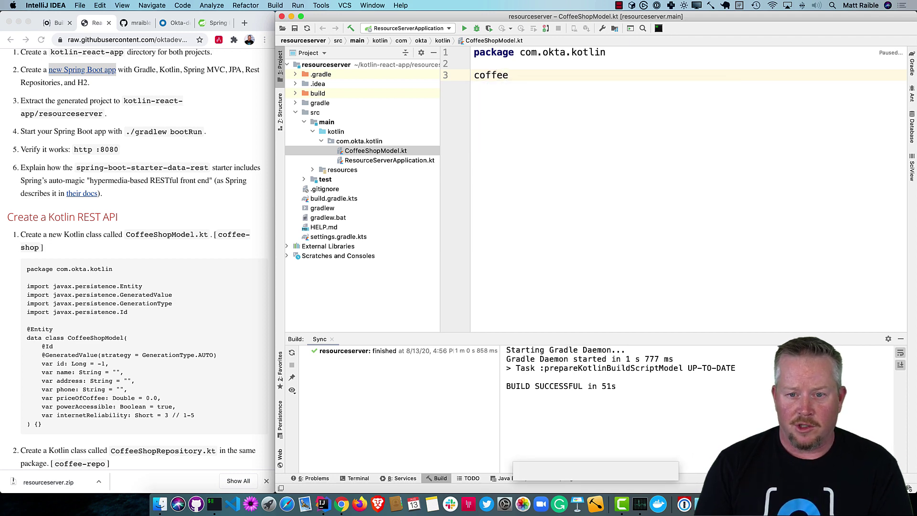
key("Return")
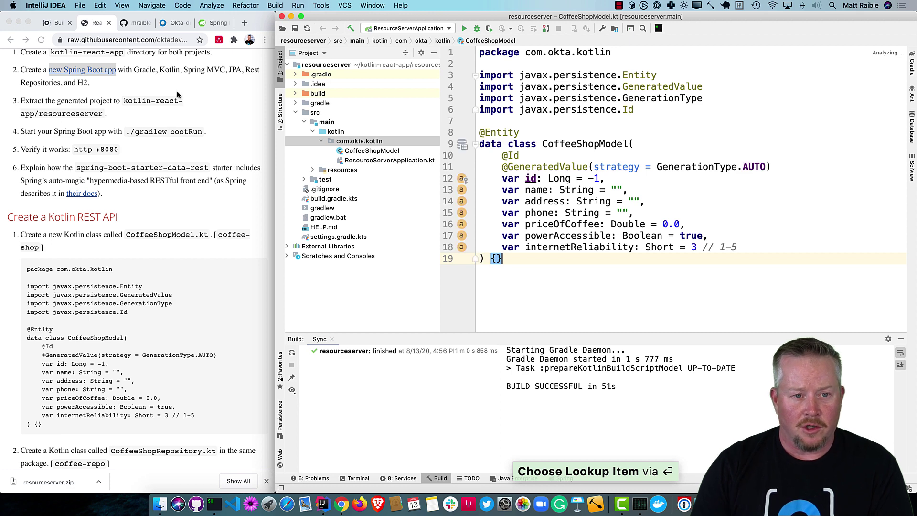
left_click(141, 28)
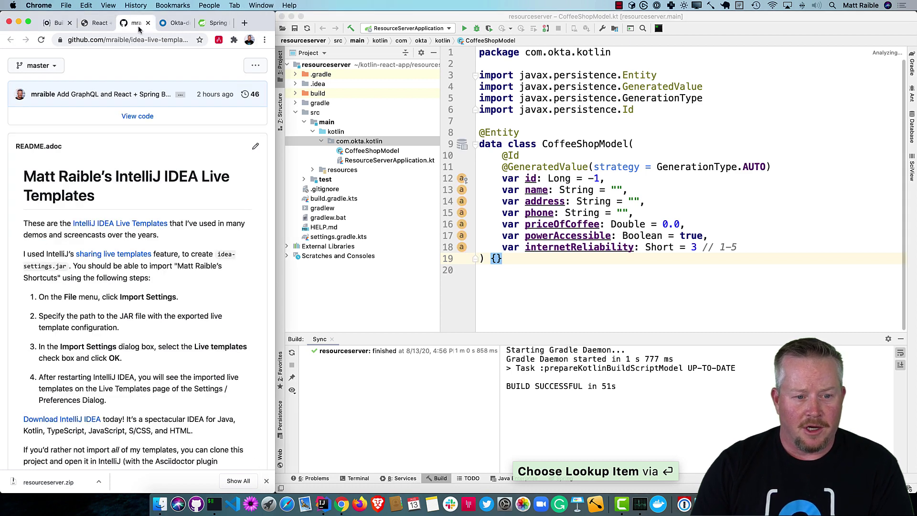
scroll(155, 150, "up", 2)
scroll(155, 149, "up", 2)
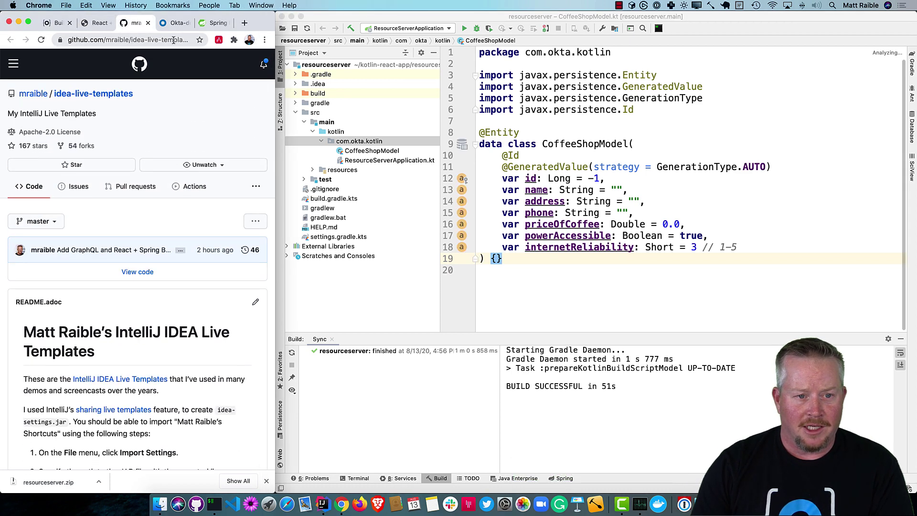
left_click(147, 22)
left_click(560, 301)
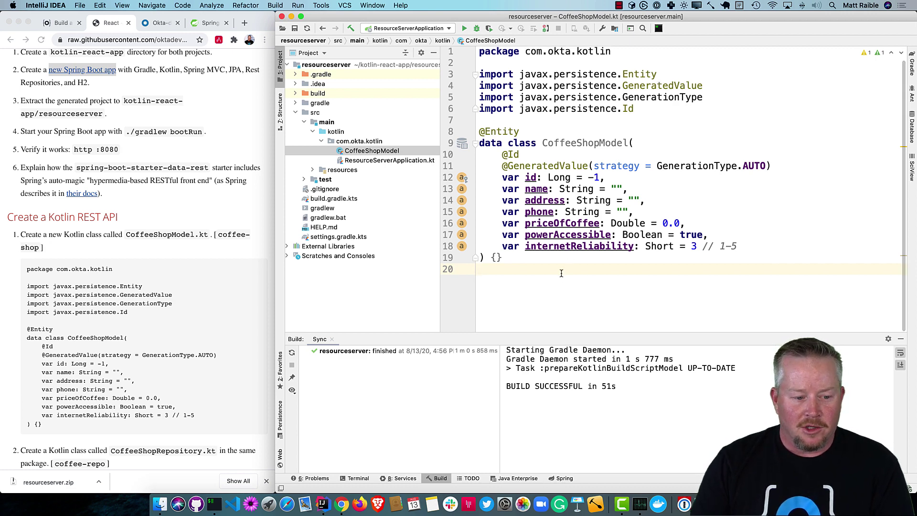
scroll(259, 287, "down", 3)
scroll(259, 287, "down", 2)
scroll(259, 287, "down", 4)
scroll(260, 288, "down", 1)
scroll(260, 287, "down", 1)
Create CoffeeShopRepository.kt in com.okta.kotlin from the coffee-repo template and save all files
left_click(359, 141)
key("super+n")
type("CoffeeShopRe")
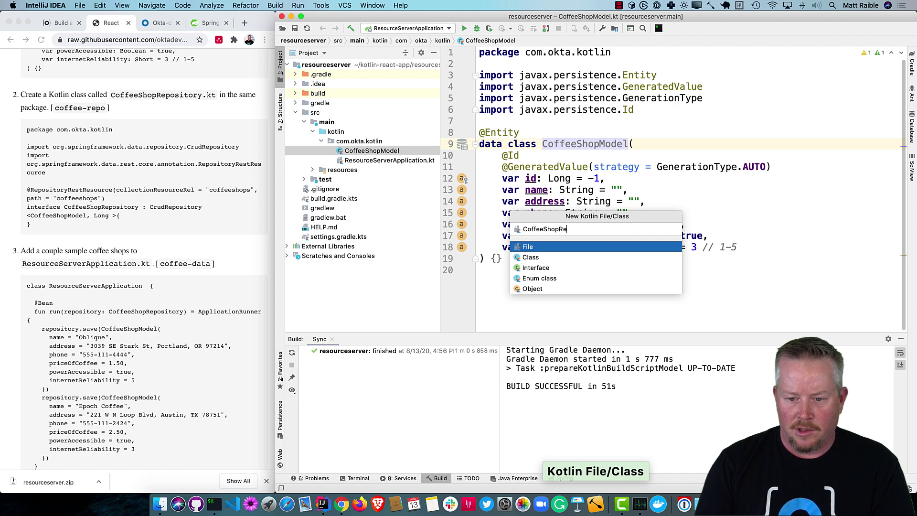
key("BackSpace")
key("BackSpace")
type("pository")
key("Return")
type("coffee-rep")
key("Return")
key("super+s")
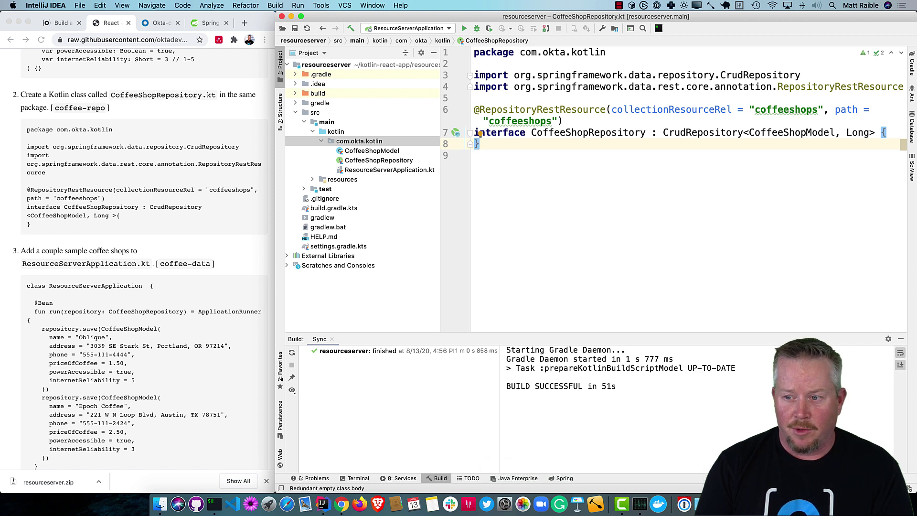
Inspect the RepositoryRestResource import and annotation in CoffeeShopRepository
double_click(838, 86)
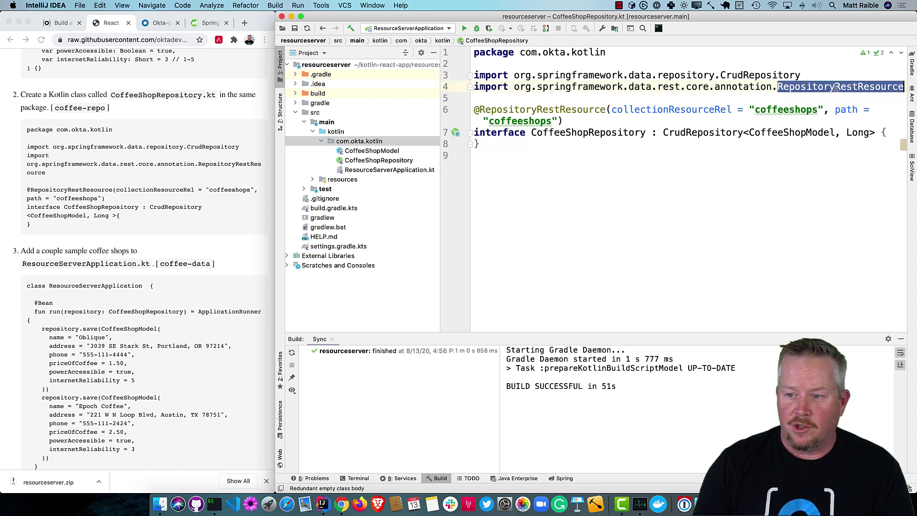
double_click(578, 109)
left_click(582, 167)
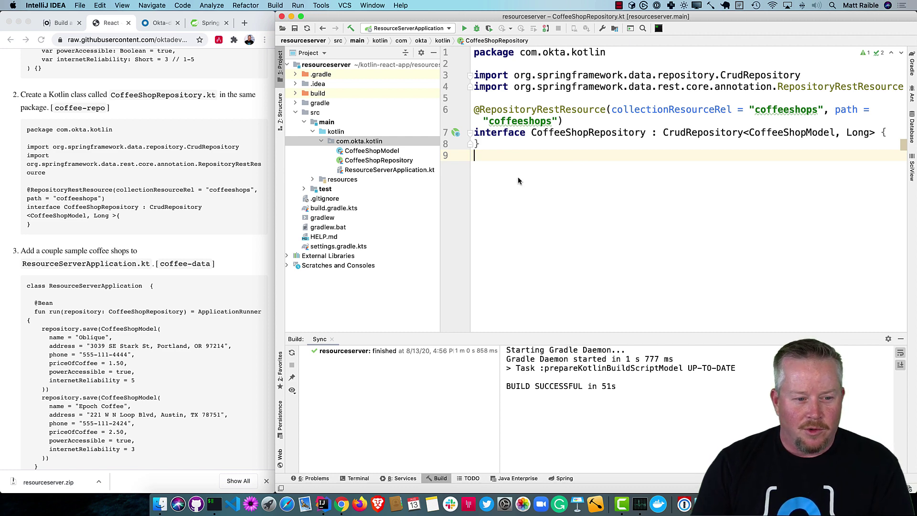
scroll(165, 204, "down", 4)
scroll(190, 224, "down", 1)
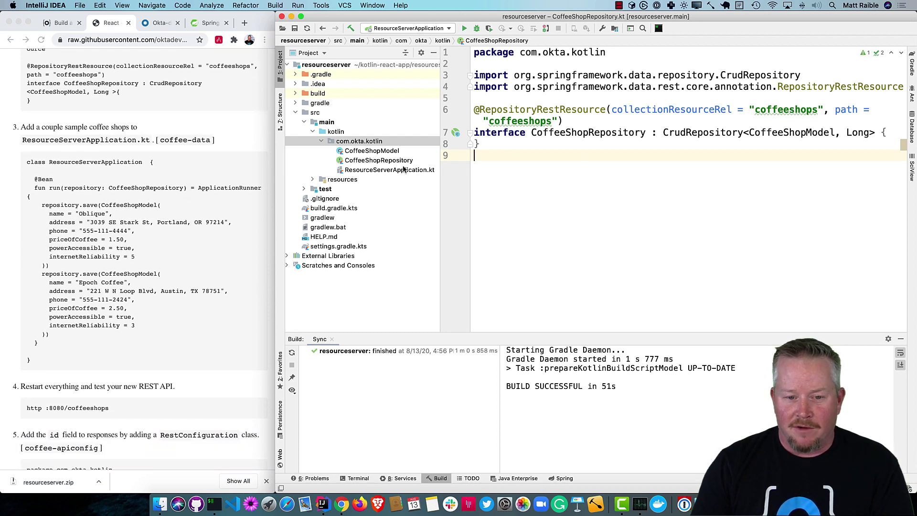
Expand the coffee-data template in ResourceServerApplication.kt to seed Oblique and Epoch Coffee
double_click(389, 170)
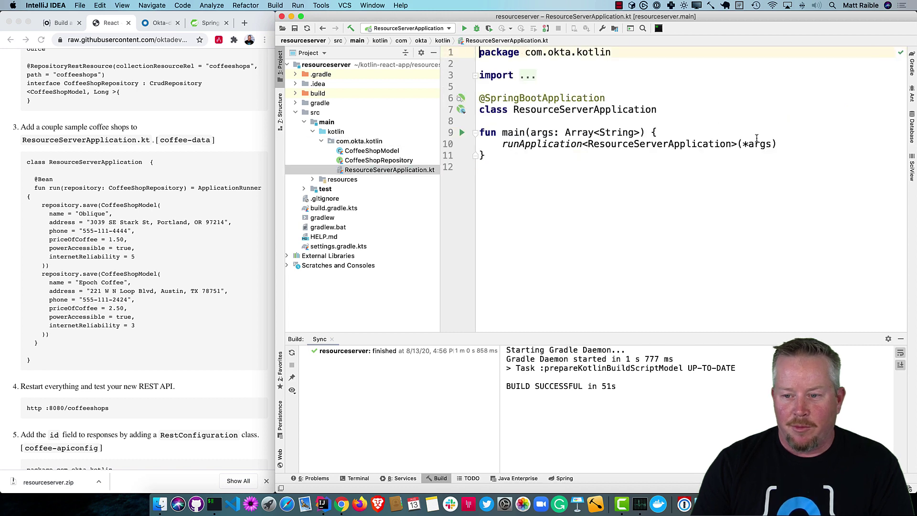
left_click(677, 111)
type("{")
key("Return")
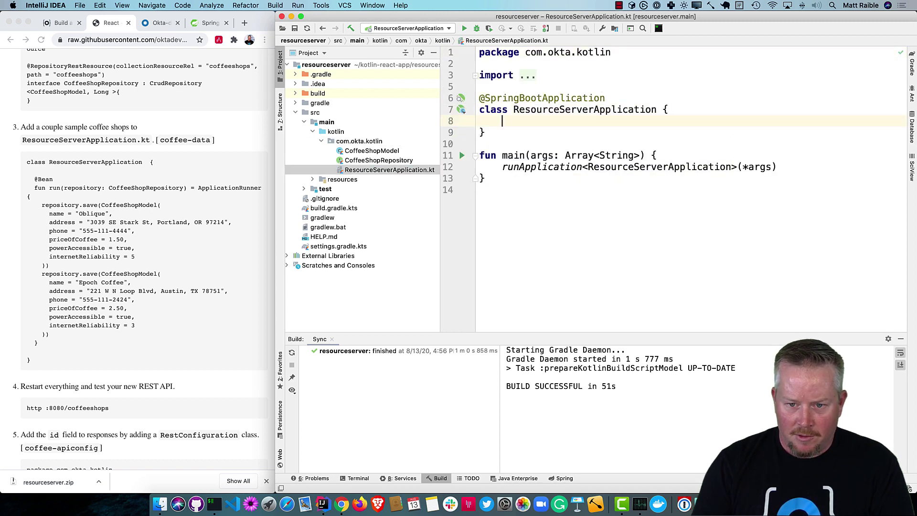
key("Return")
type("coffee-data")
key("Return")
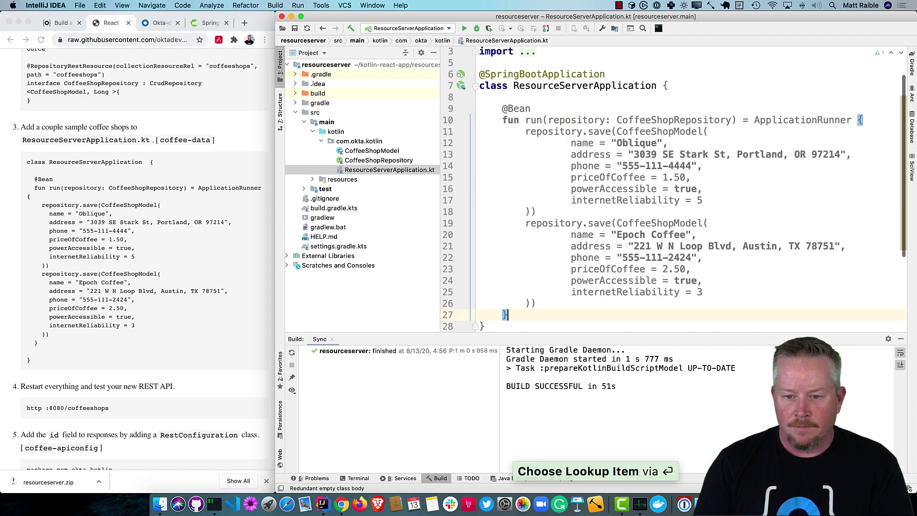
key("super+s")
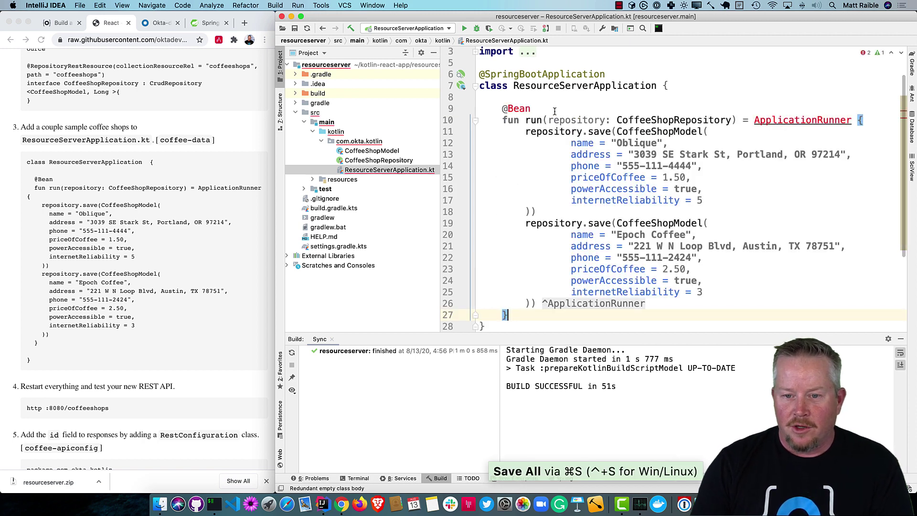
Import the unresolved Bean annotation and ApplicationRunner references
left_click(529, 109)
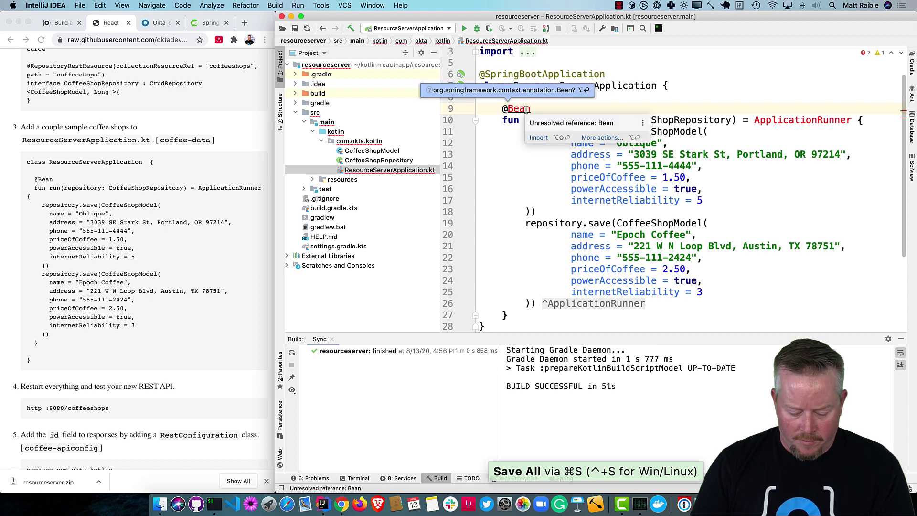
key("alt+Return")
key("Return")
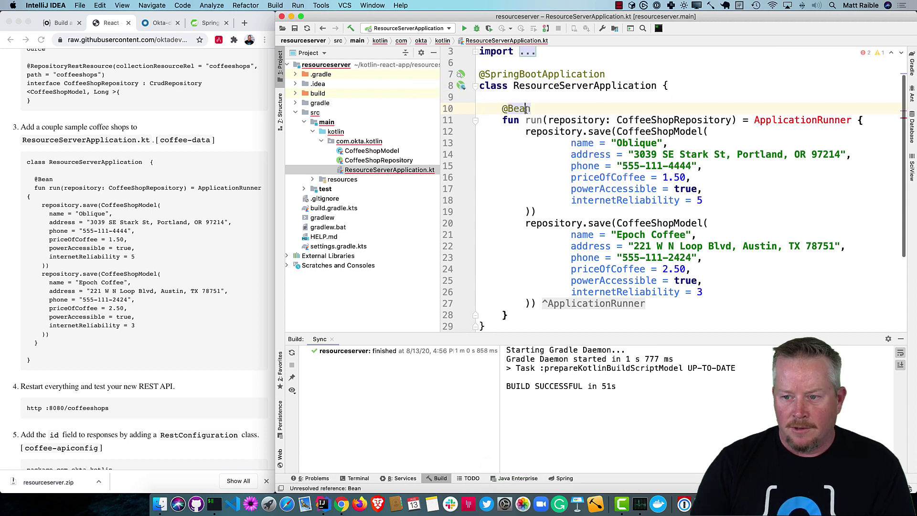
left_click(811, 121)
key("alt+Return")
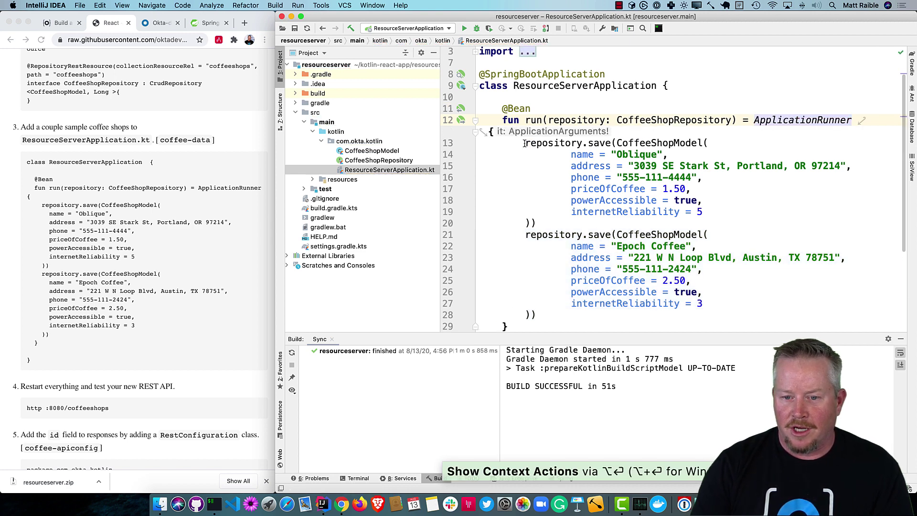
left_click(545, 143)
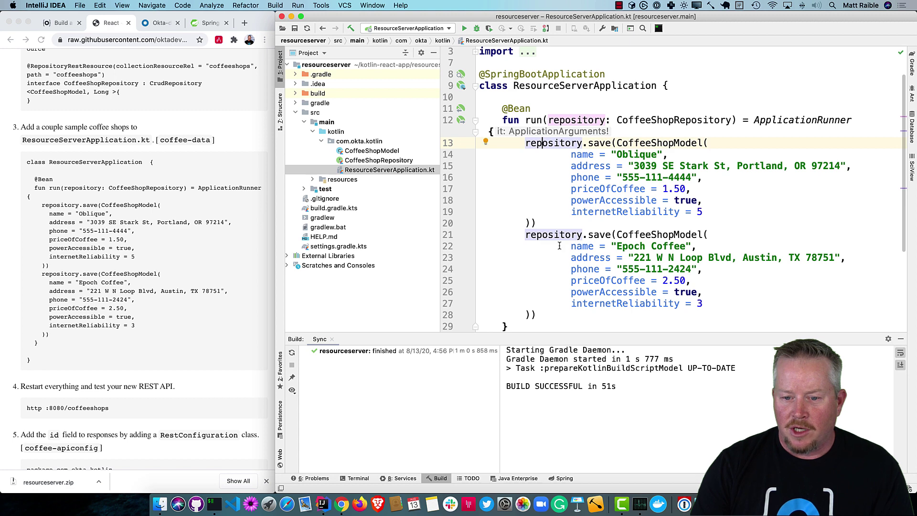
scroll(564, 236, "down", 1)
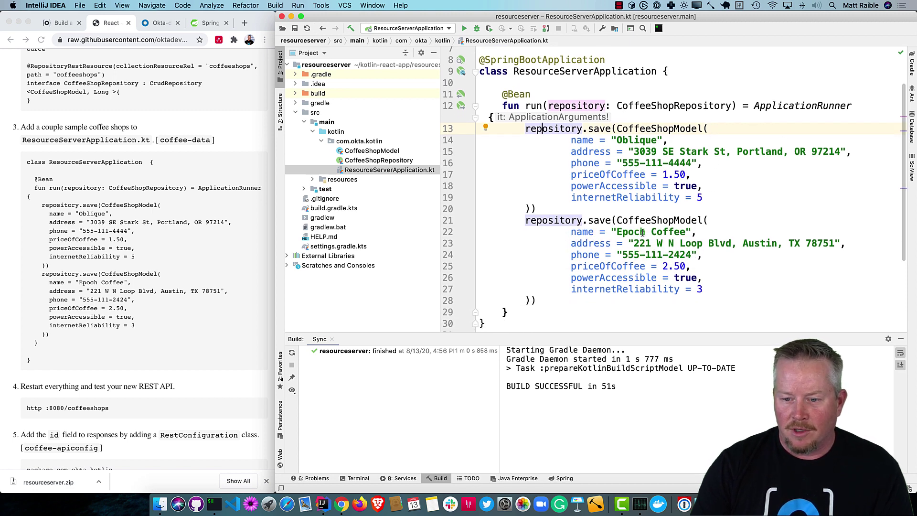
scroll(644, 232, "down", 2)
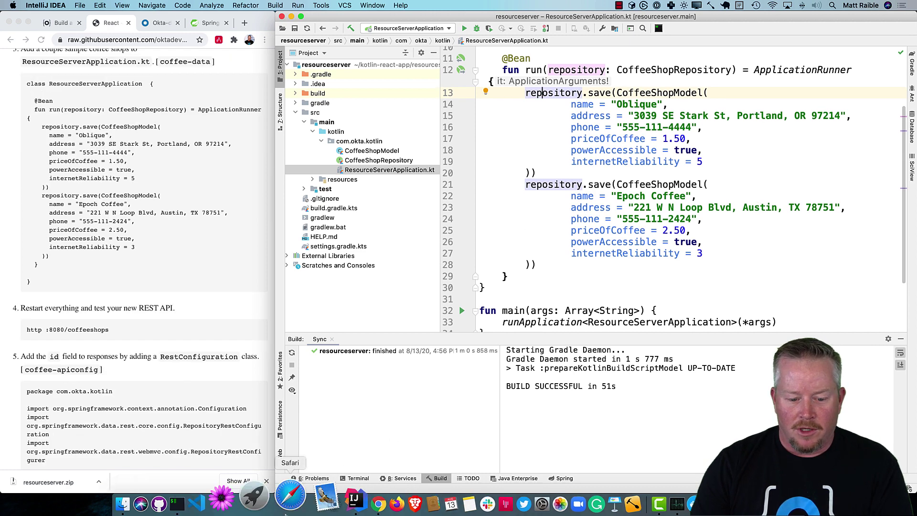
Run the resource server and request http :8080/coffeeshops in the terminal, showing Oblique's JSON
left_click(196, 496)
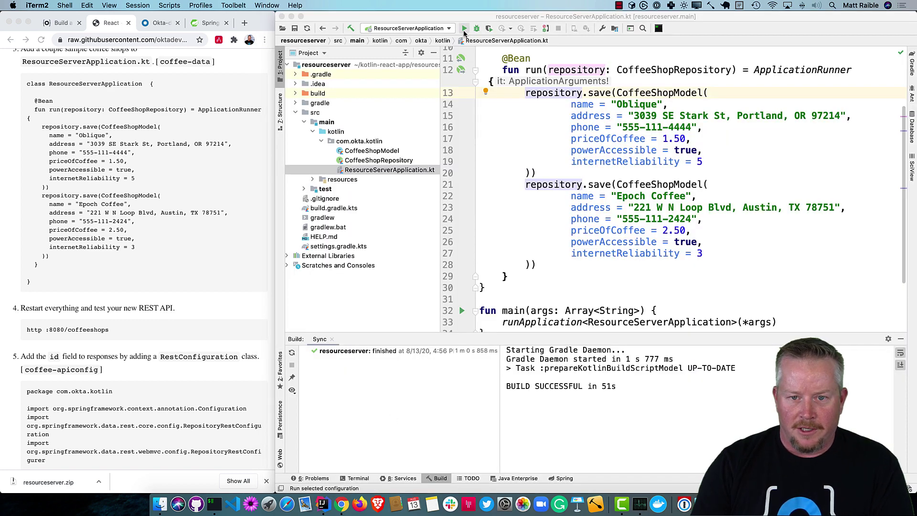
left_click(392, 478)
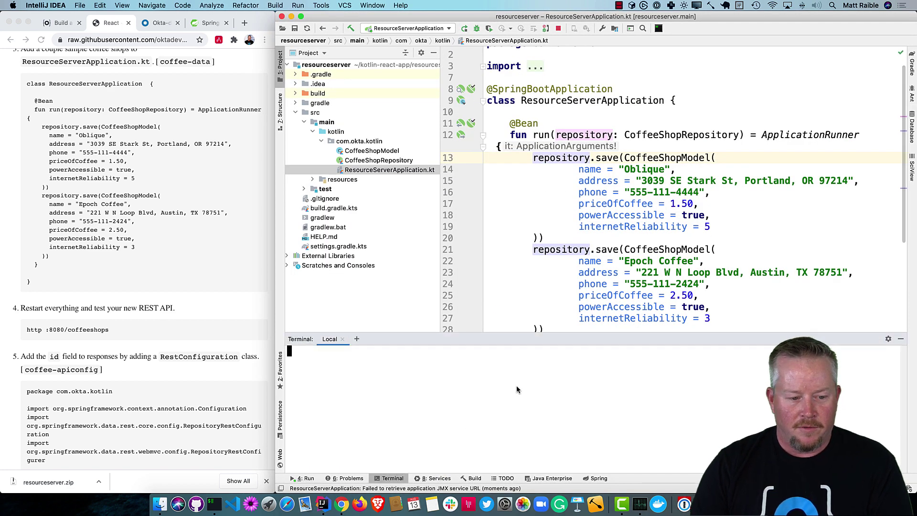
type("http :8080/coffeeshops")
key("Return")
scroll(518, 389, "up", 2)
scroll(518, 390, "up", 2)
scroll(518, 389, "up", 2)
scroll(518, 389, "up", 2)
scroll(518, 390, "up", 3)
scroll(518, 389, "down", 1)
scroll(518, 389, "down", 4)
scroll(517, 389, "up", 1)
scroll(518, 389, "up", 2)
scroll(518, 389, "up", 2)
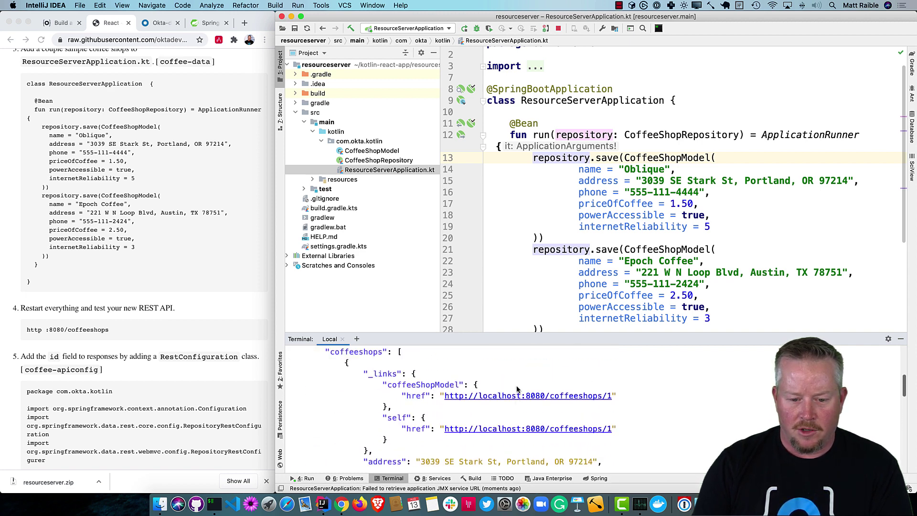
scroll(517, 389, "down", 3)
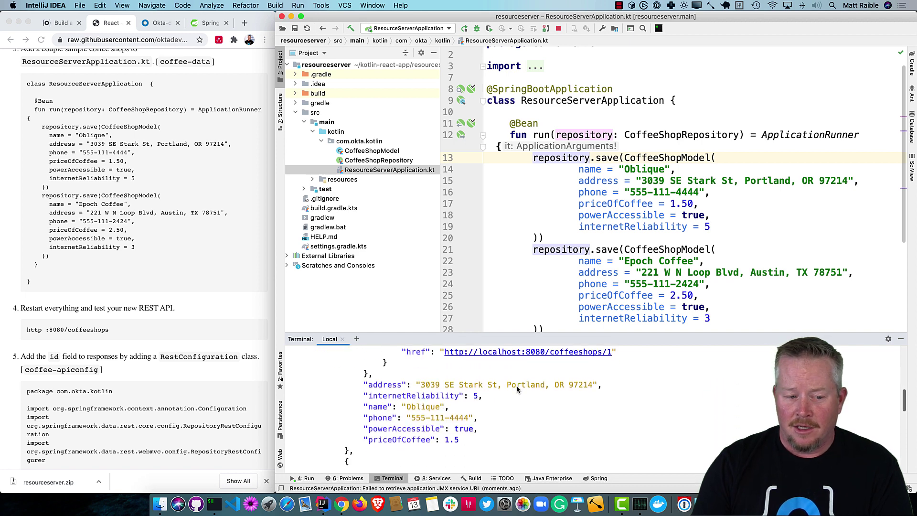
scroll(211, 364, "down", 3)
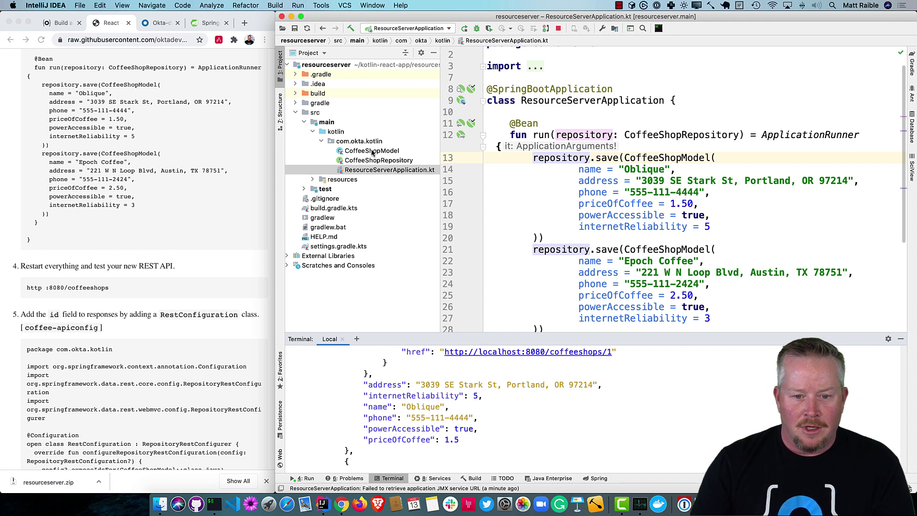
Create a new Kotlin class named RestConfiguration in the com.okta.kotlin package
left_click(371, 142)
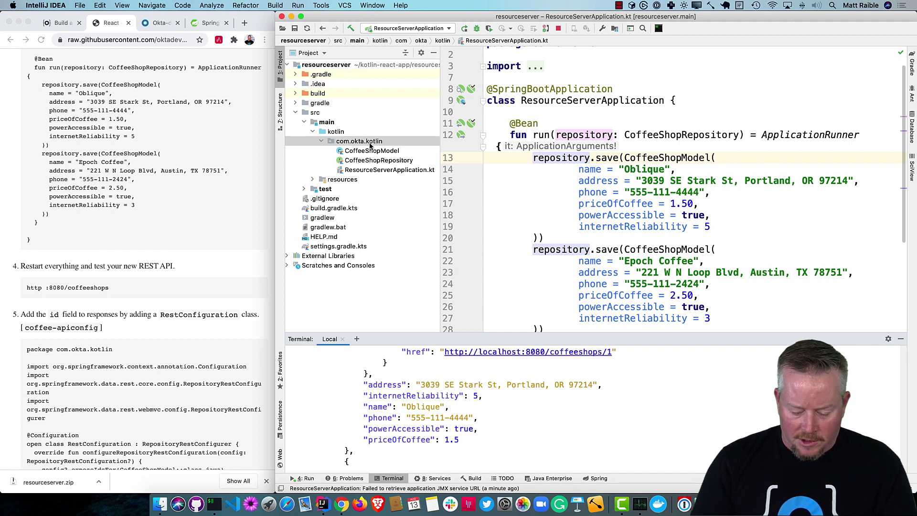
key("super+n")
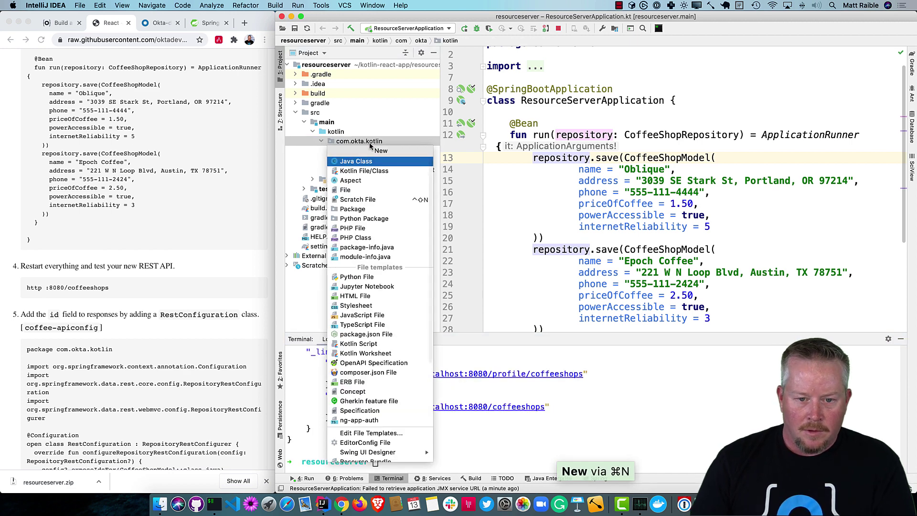
key("Down")
key("Return")
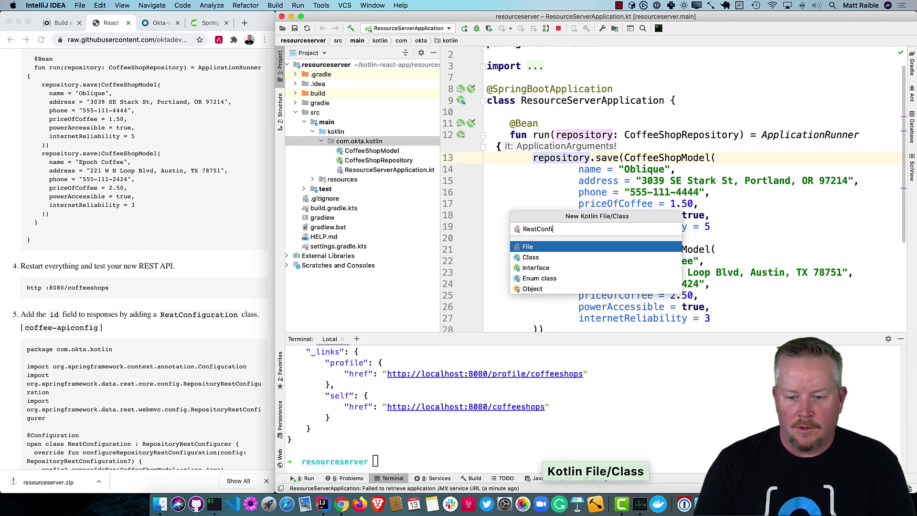
type("ion")
key("Return")
type("co")
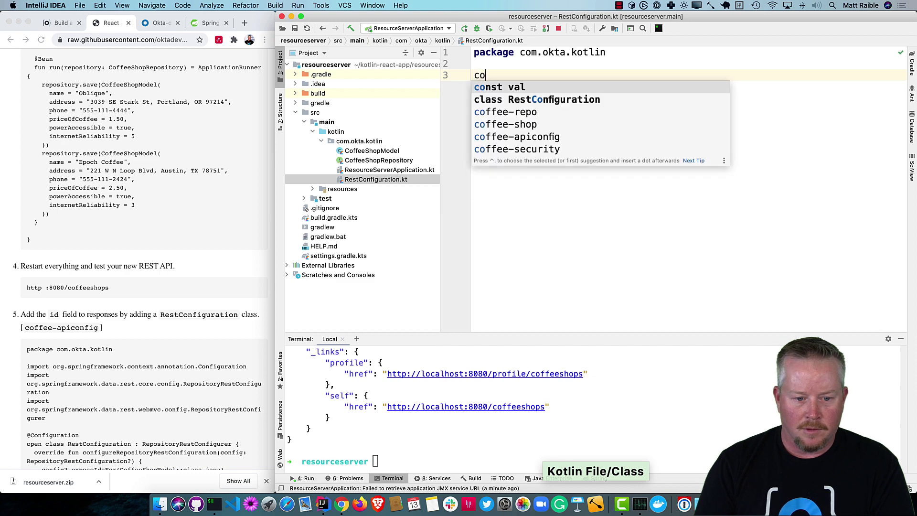
type("ffee-api")
Fill RestConfiguration from the coffee-apiconfig template, exposing IDs under /api, then rerun the server
key("Return")
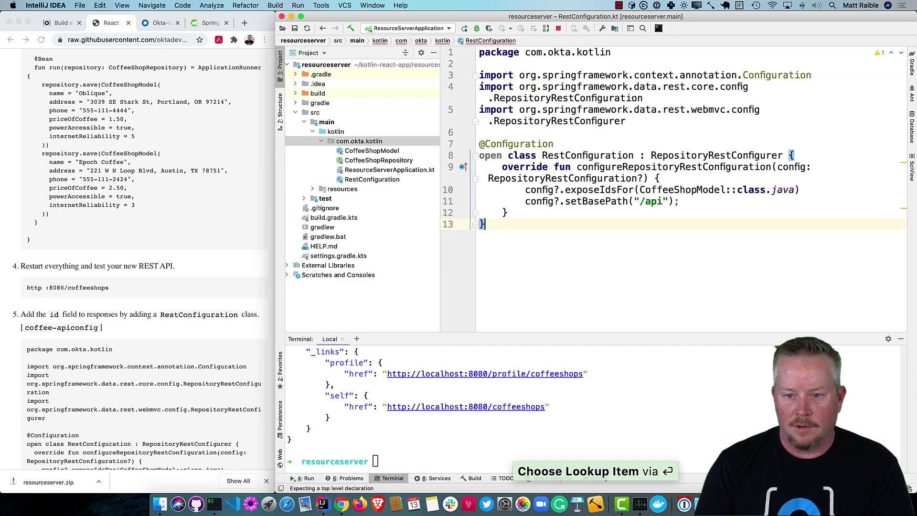
key("super+s")
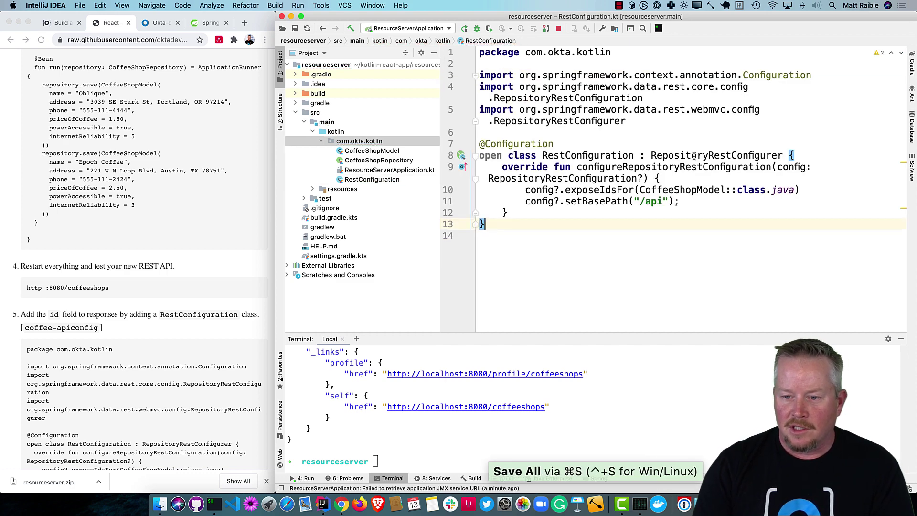
left_click(696, 155)
mouse_move(717, 156)
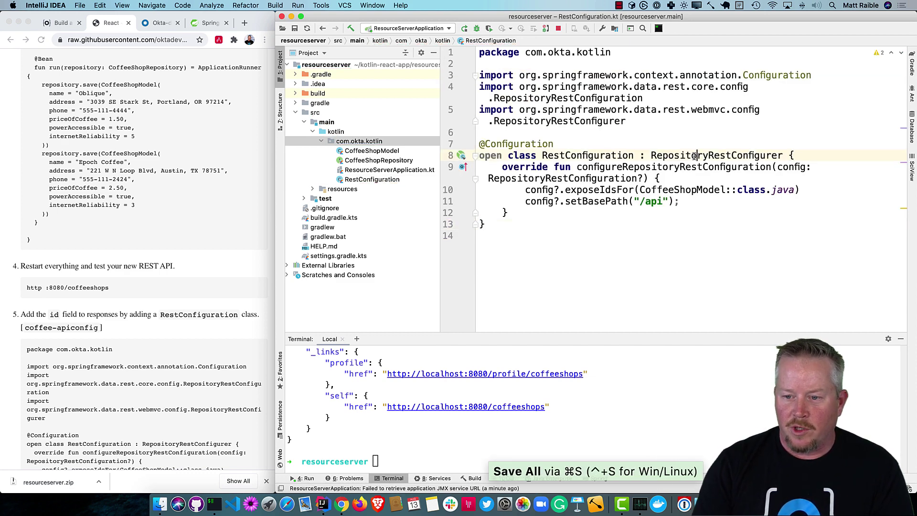
left_click(613, 191)
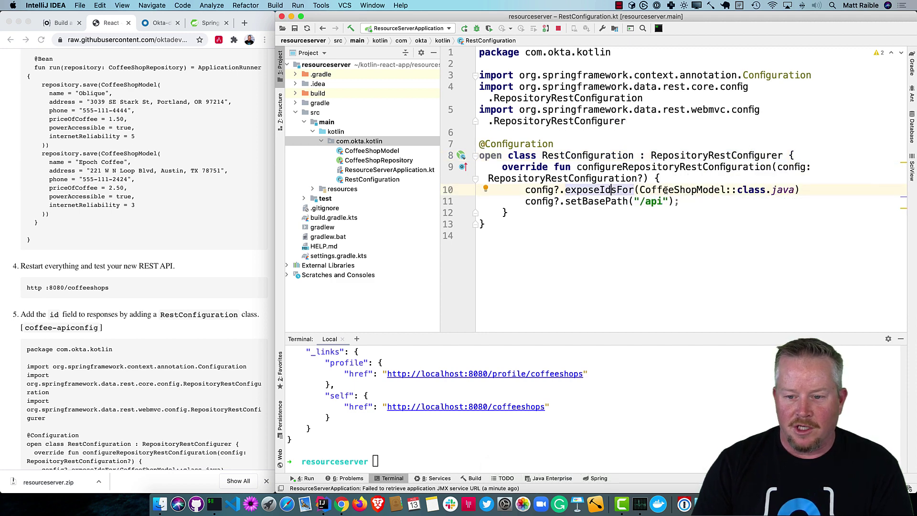
type("s")
left_click(610, 202)
mouse_move(596, 201)
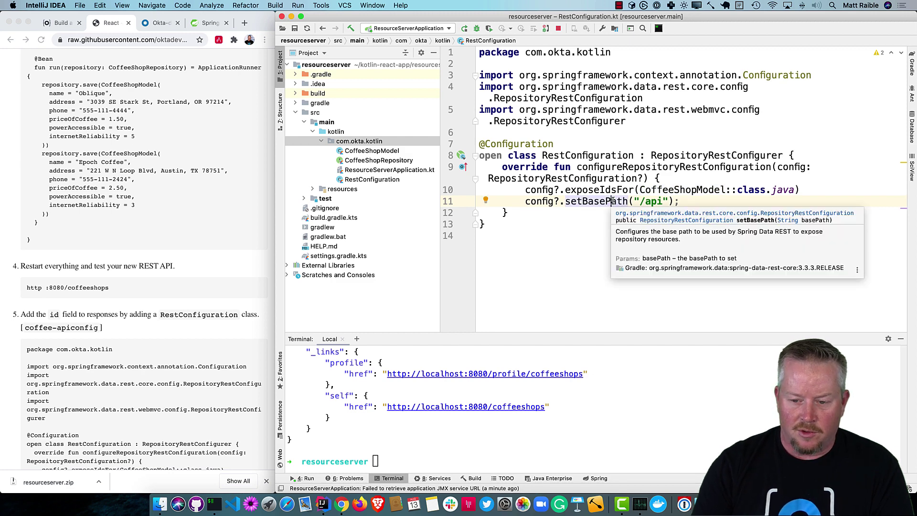
left_click(597, 216)
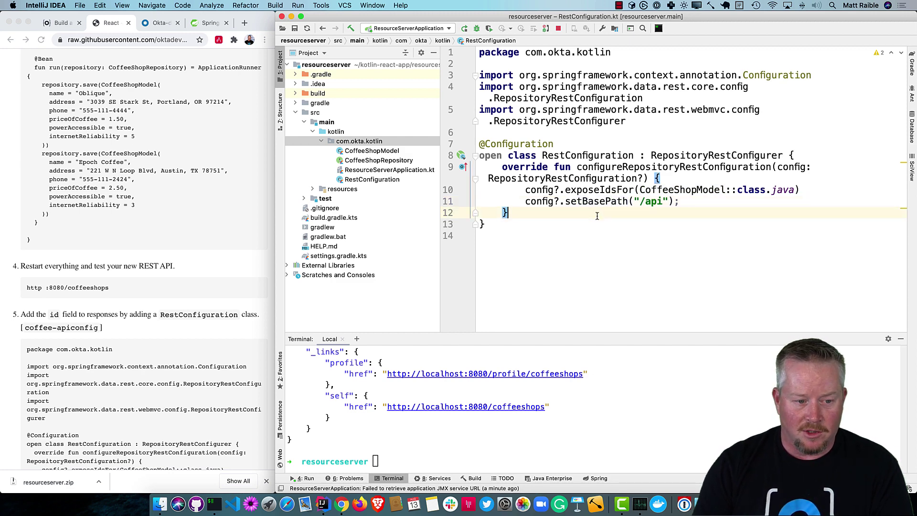
scroll(136, 258, "down", 10)
left_click(464, 28)
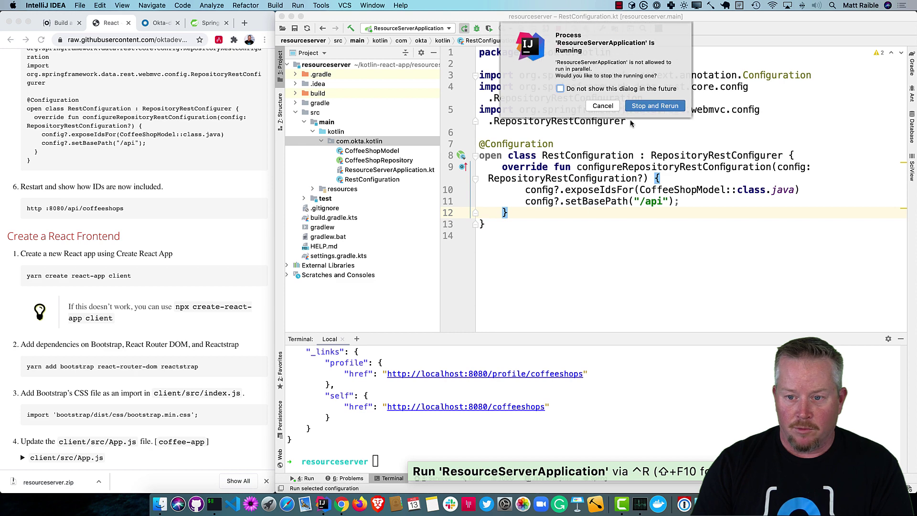
Restart the server, request http :8080/api/coffeeshops and highlight Epoch Coffee's "id": 2 line
left_click(649, 108)
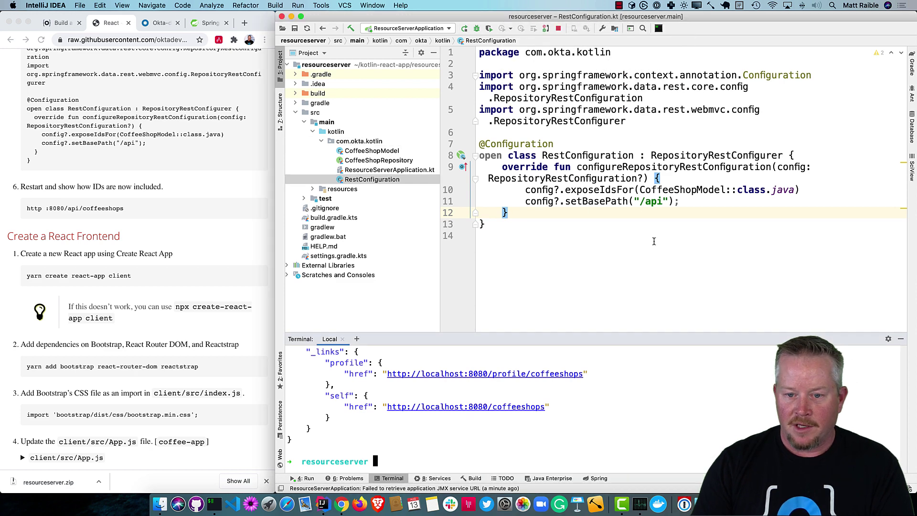
type("http :8080/coffeeshops")
key("Return")
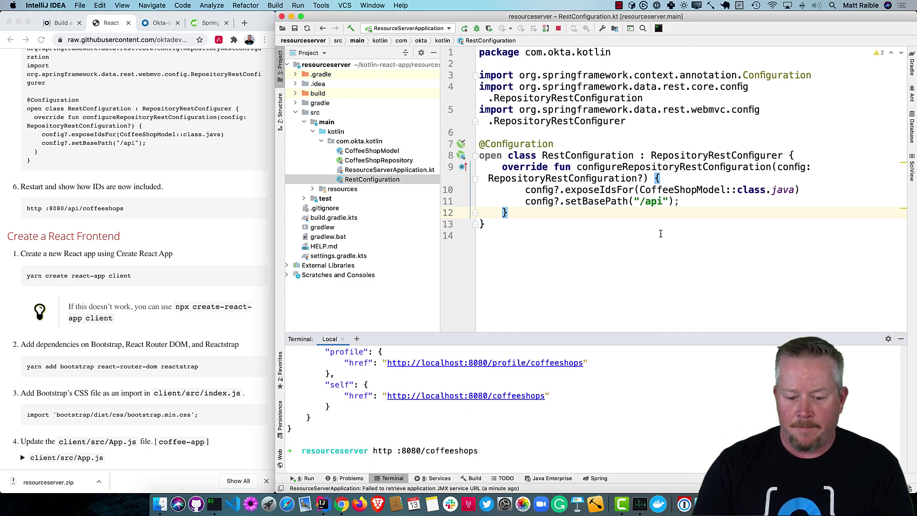
scroll(616, 383, "up", 3)
scroll(617, 384, "up", 2)
scroll(617, 383, "down", 4)
scroll(616, 382, "down", 1)
key("Up")
key("Left")
key("Left")
key("Left")
key("Left")
key("Left")
key("Left")
type("aou")
key("BackSpace")
key("BackSpace")
type("pi/")
key("Return")
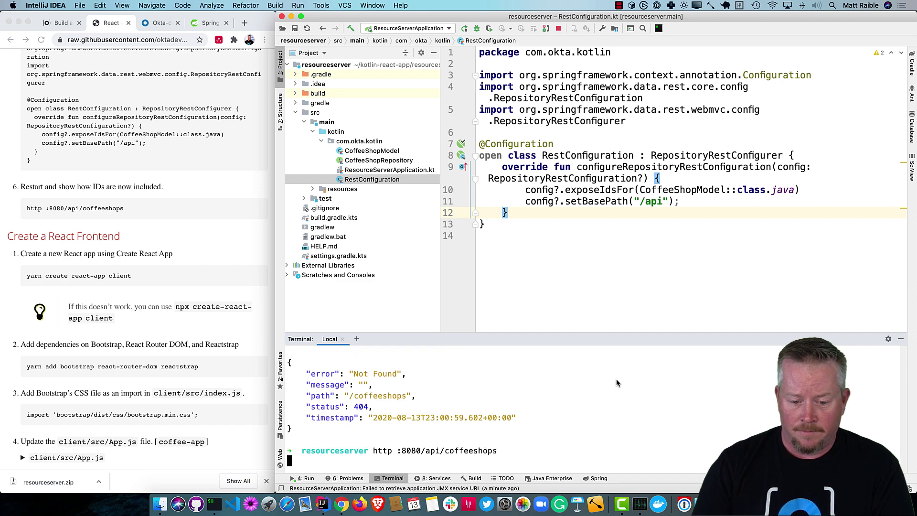
scroll(617, 383, "up", 3)
scroll(617, 383, "up", 3)
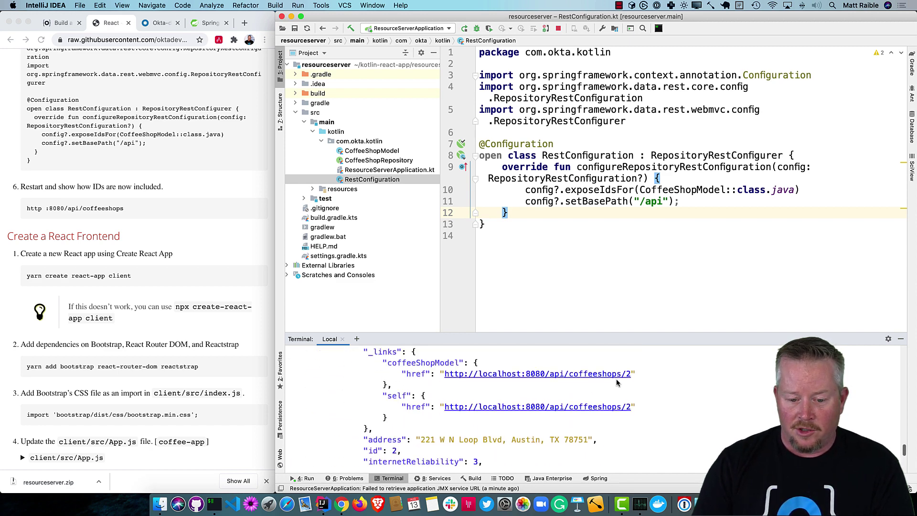
scroll(616, 383, "down", 2)
triple_click(404, 430)
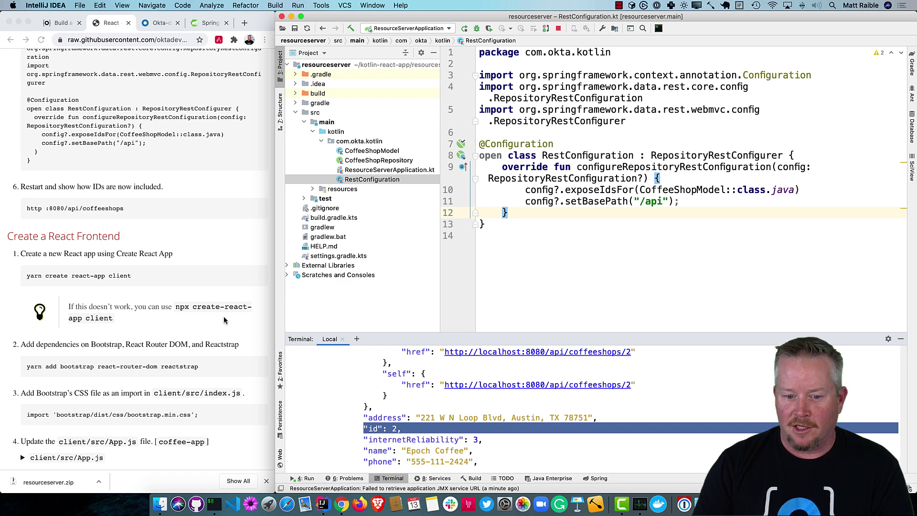
Create the client React app with yarn inside kotlin-react-app and open the folder with idea
left_click(284, 16)
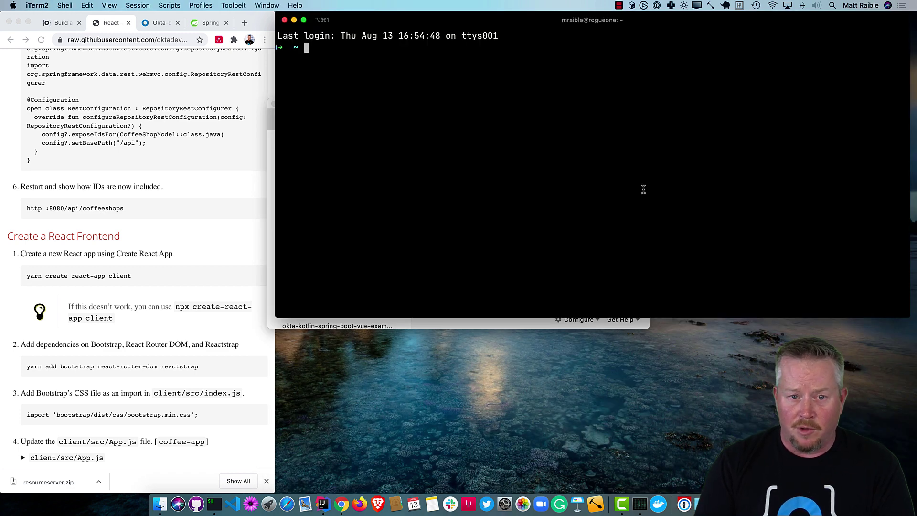
type("cd kotlin-react-app/")
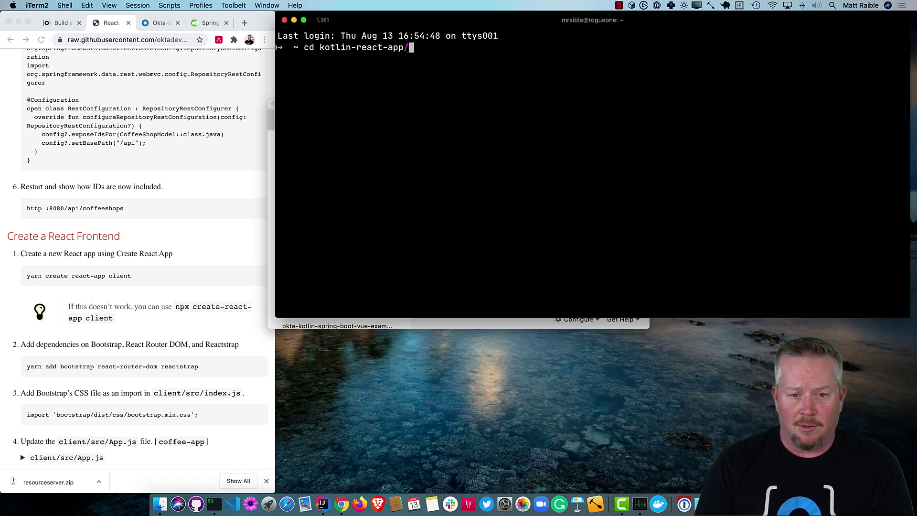
key("Return")
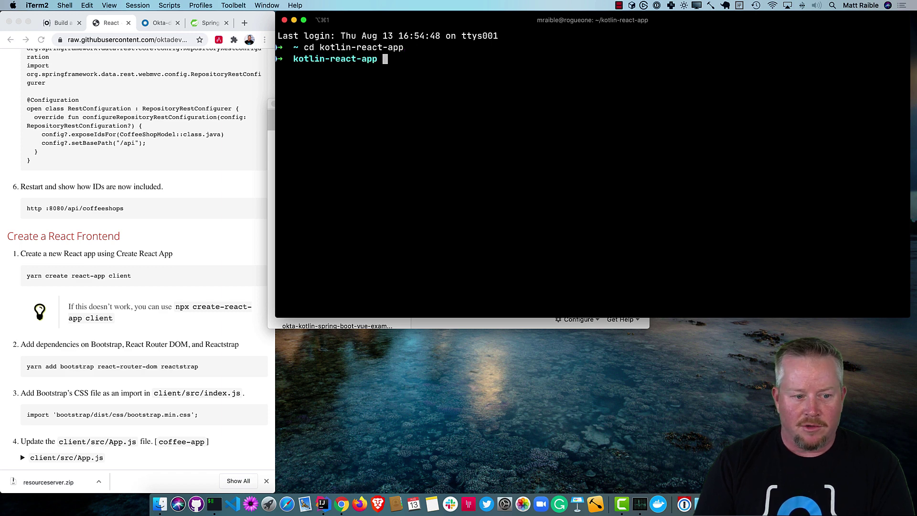
type("yarn create react-app clie")
key("BackSpace")
key("BackSpace")
type("ient")
key("Return")
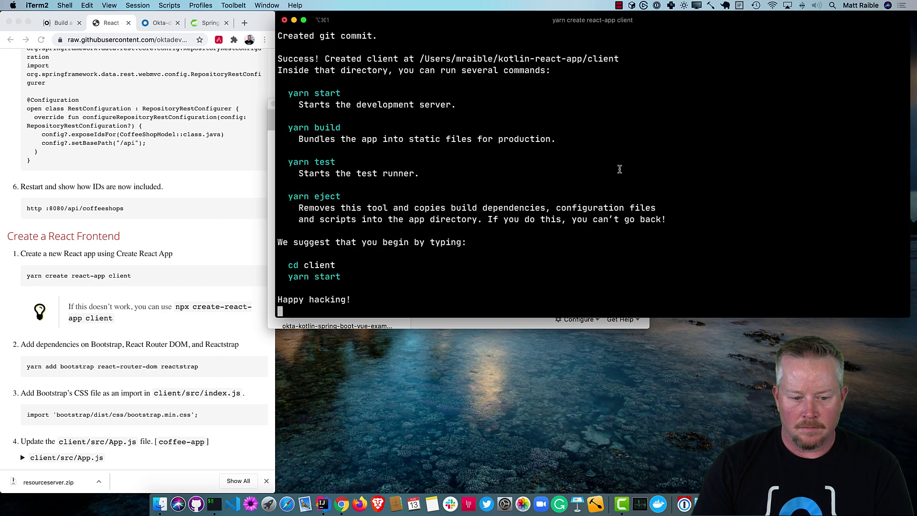
type("idea .")
key("Return")
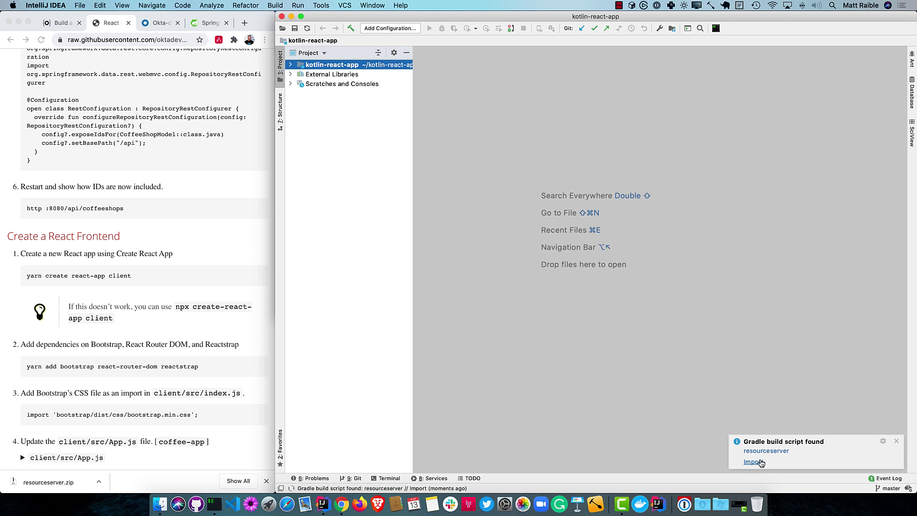
Import the Gradle build and yarn add bootstrap, react-router-dom and reactstrap in client
left_click(754, 461)
key("alt+F12")
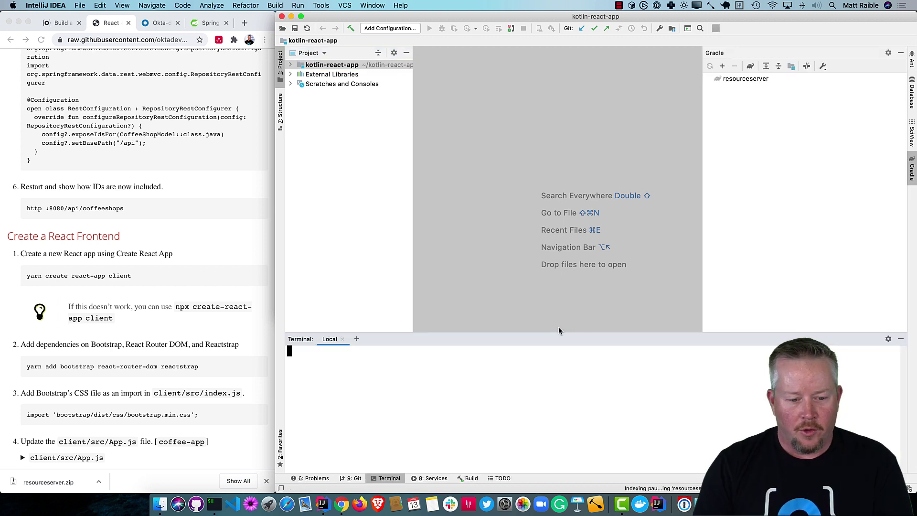
type("cd client")
key("Return")
type("yarn add bootstrap react-router-dom reactstrap")
key("Return")
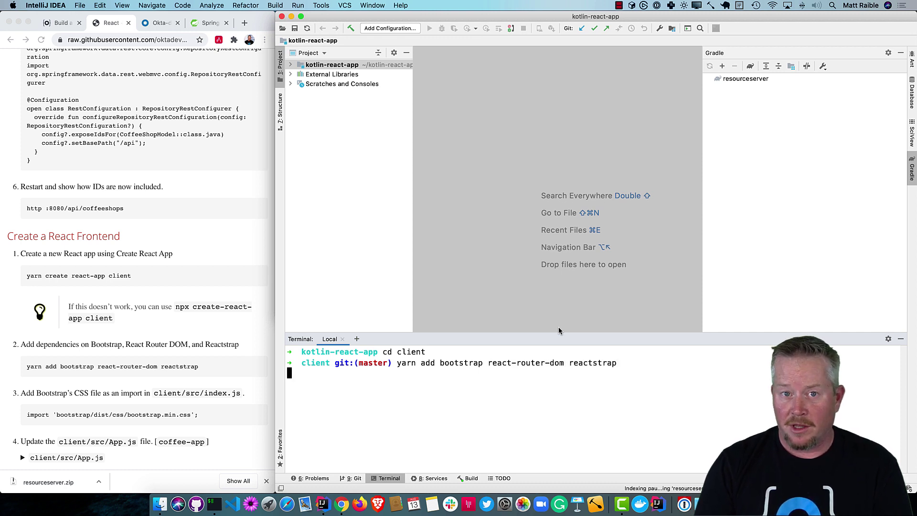
Add the bootstrap.min.css import to client/src/index.js and save it
double_click(352, 66)
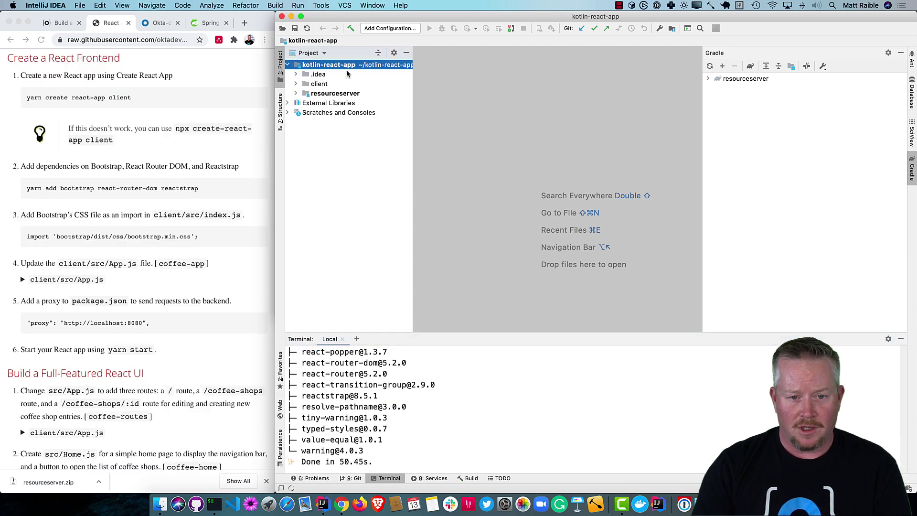
double_click(328, 84)
double_click(324, 113)
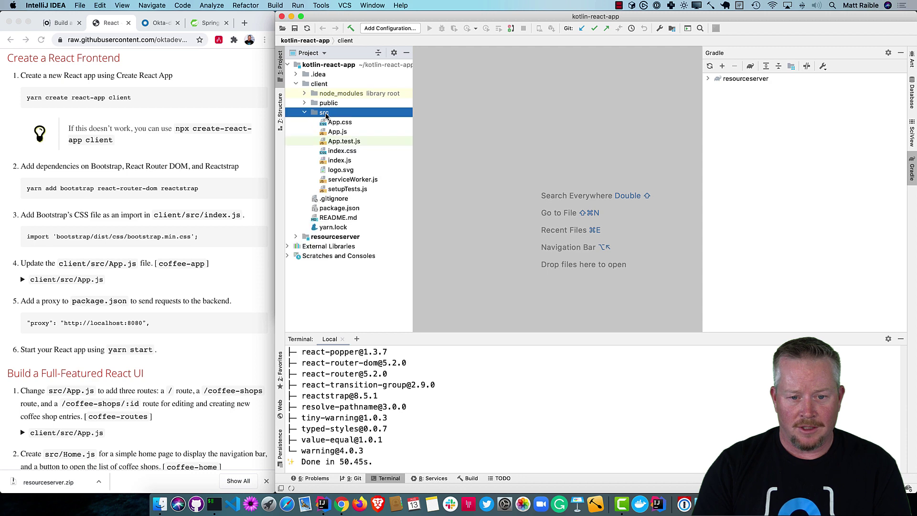
left_click(343, 161)
double_click(346, 163)
left_click(553, 120)
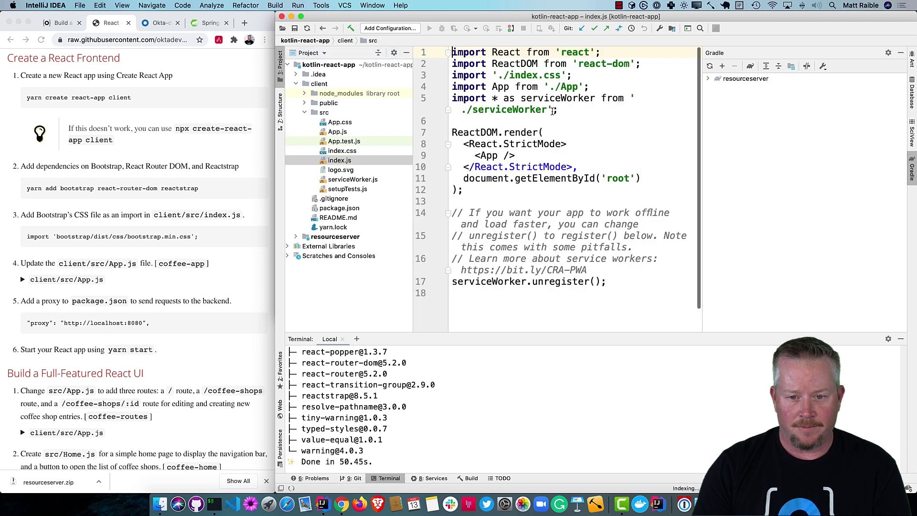
type("import 'bootstrap/dist/css/bootstrap.min.css';")
key("Return")
key("super+s")
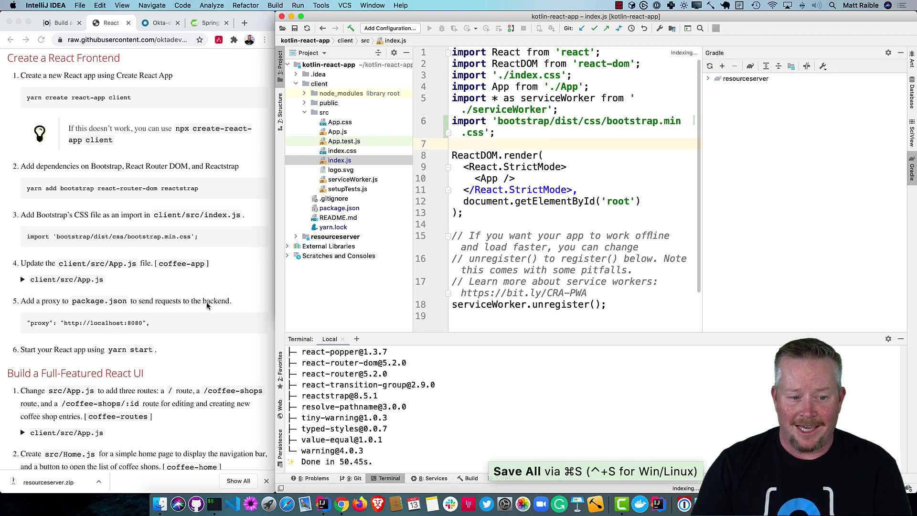
left_click(172, 287)
left_click(101, 282)
scroll(197, 300, "down", 3)
scroll(198, 304, "down", 2)
left_click_drag(159, 266, 213, 267)
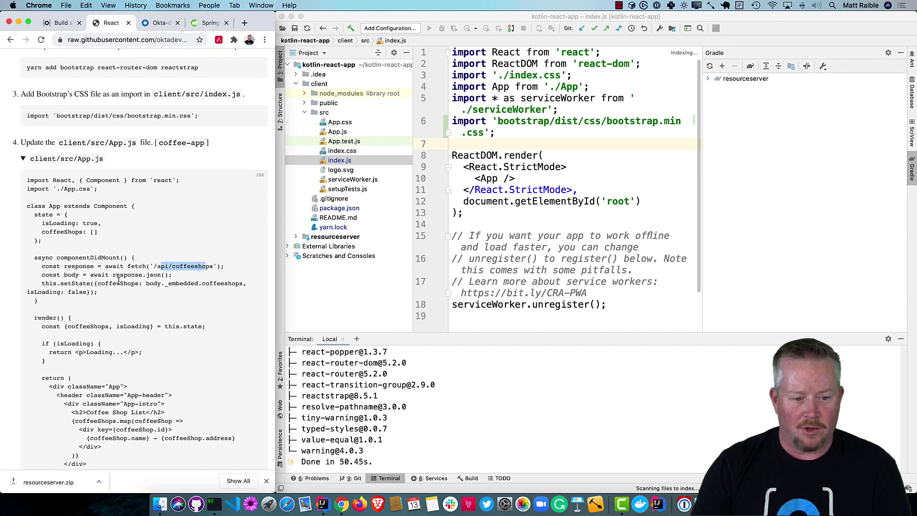
scroll(116, 285, "down", 3)
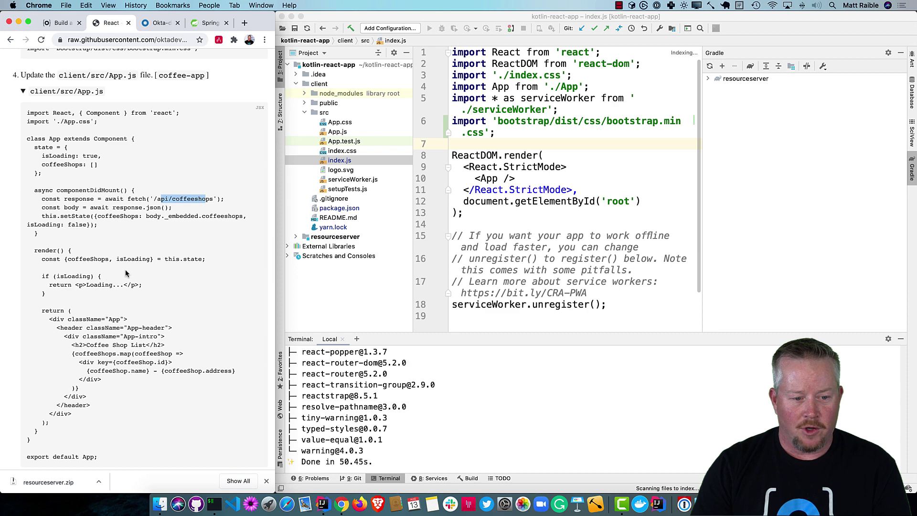
scroll(121, 286, "down", 1)
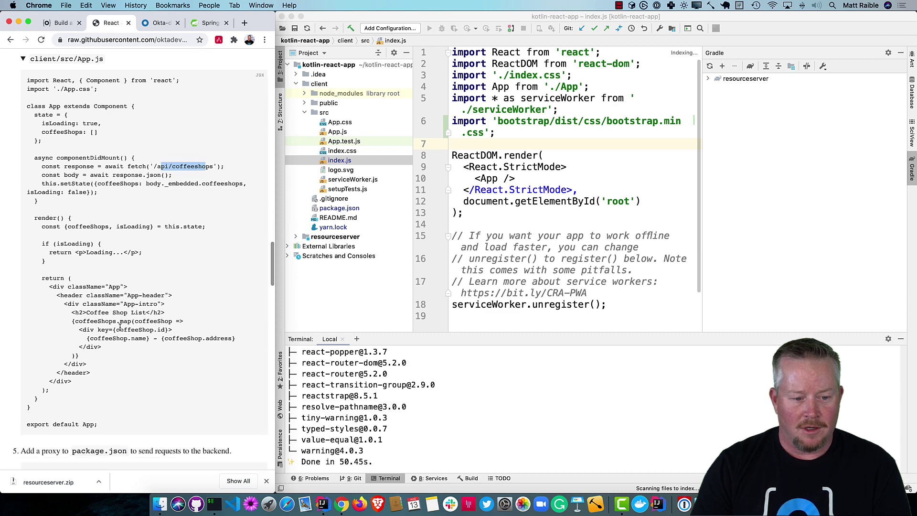
Replace App.js with the coffee-app template's coffee shop list code
left_click(501, 225)
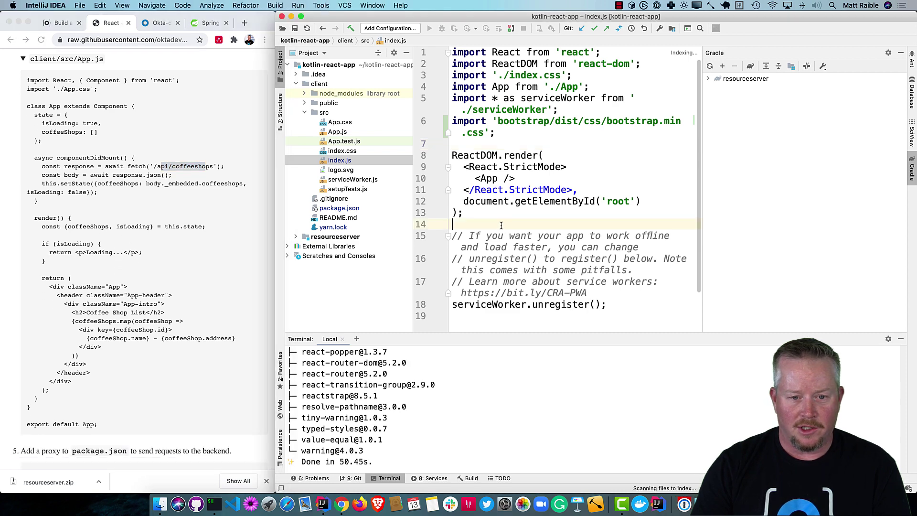
double_click(336, 133)
key("super+a")
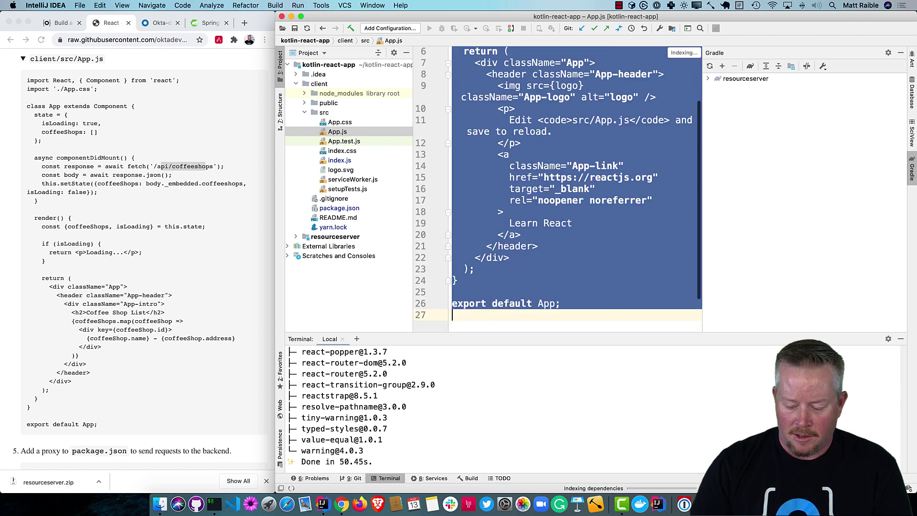
type("coffee-app")
key("Tab")
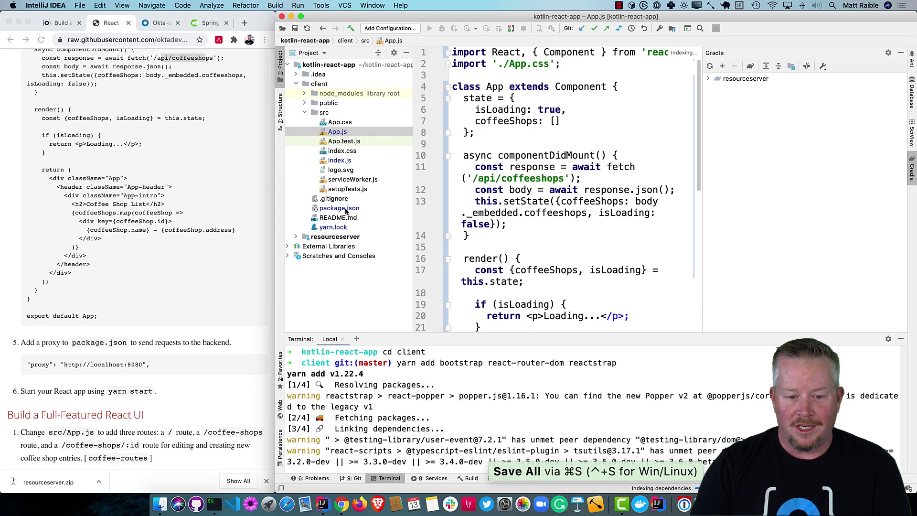
left_click(346, 208)
double_click(346, 208)
scroll(644, 223, "down", 3)
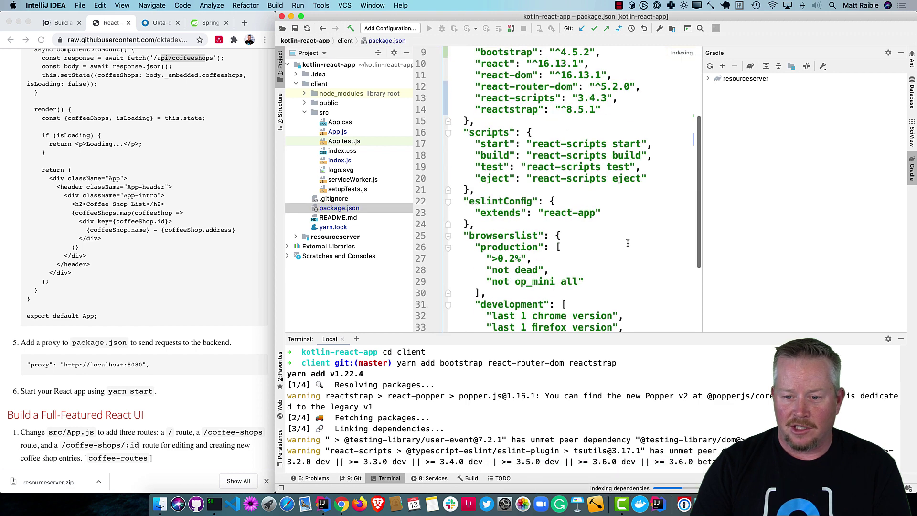
scroll(627, 243, "down", 3)
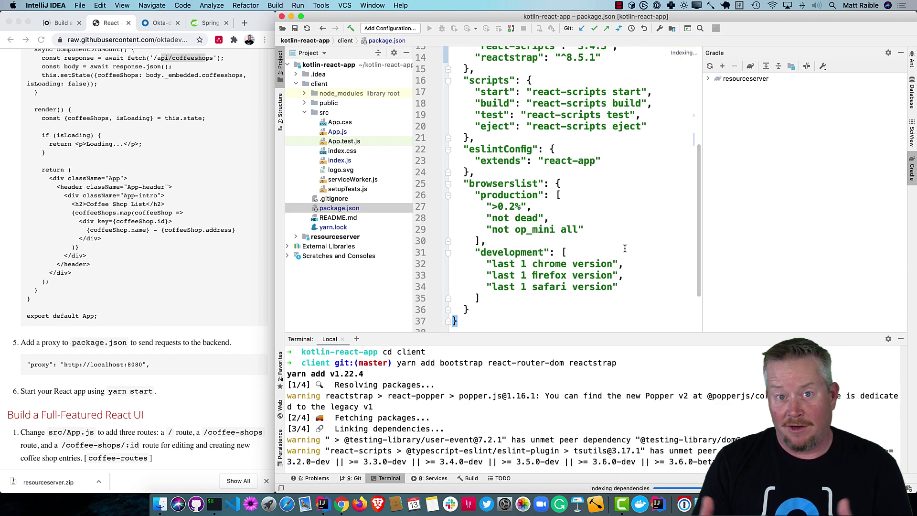
scroll(624, 248, "down", 3)
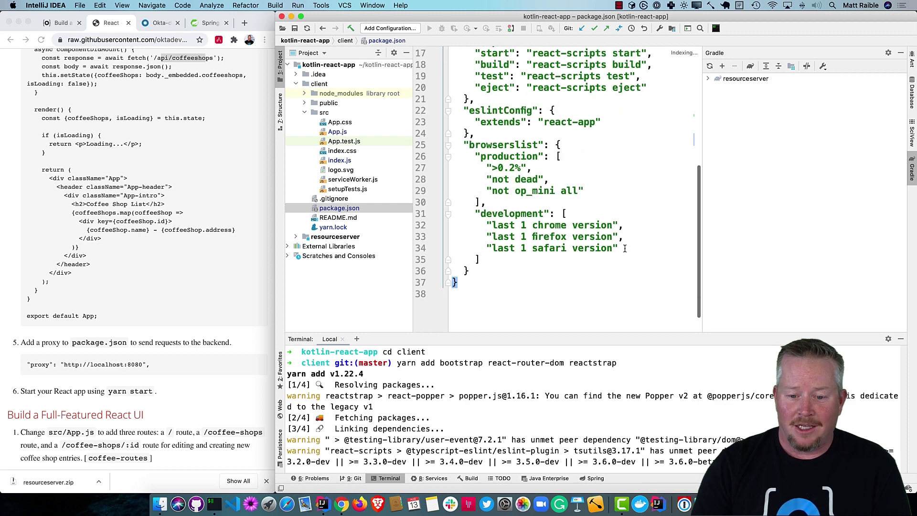
left_click(492, 270)
type(",")
key("Return")
type("\"proxy\":")
type("http://localhost:8080")
key("super+s")
left_click(522, 383)
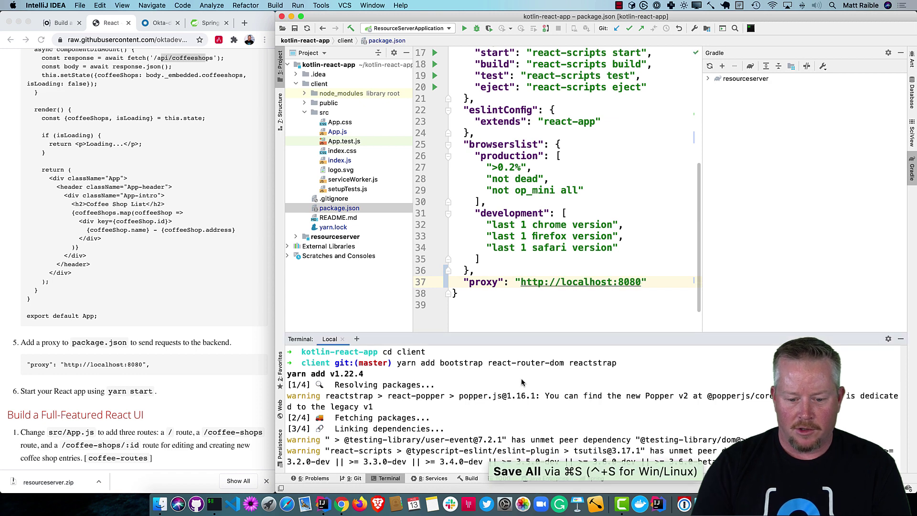
type("yarn start")
Start the React dev server with yarn start and run ResourceServerApplication, which fails on Java 8
key("Return")
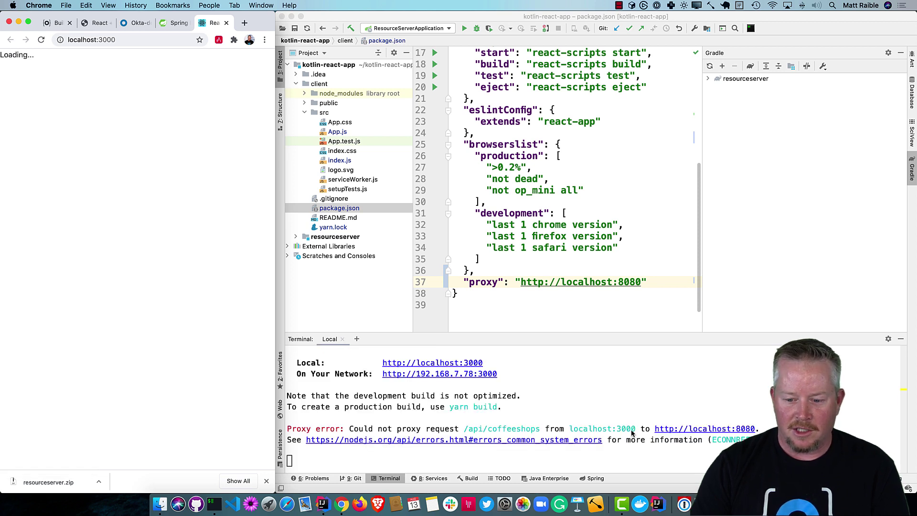
left_click(581, 414)
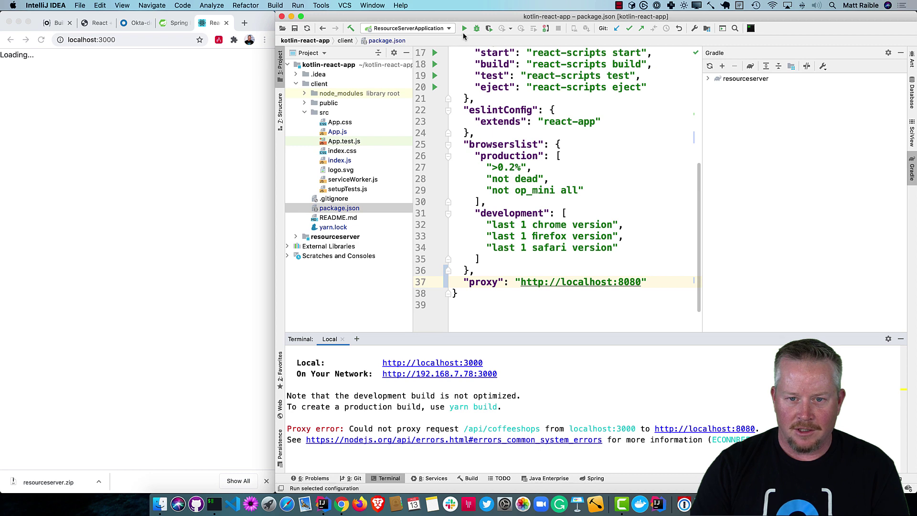
key("ctrl+r")
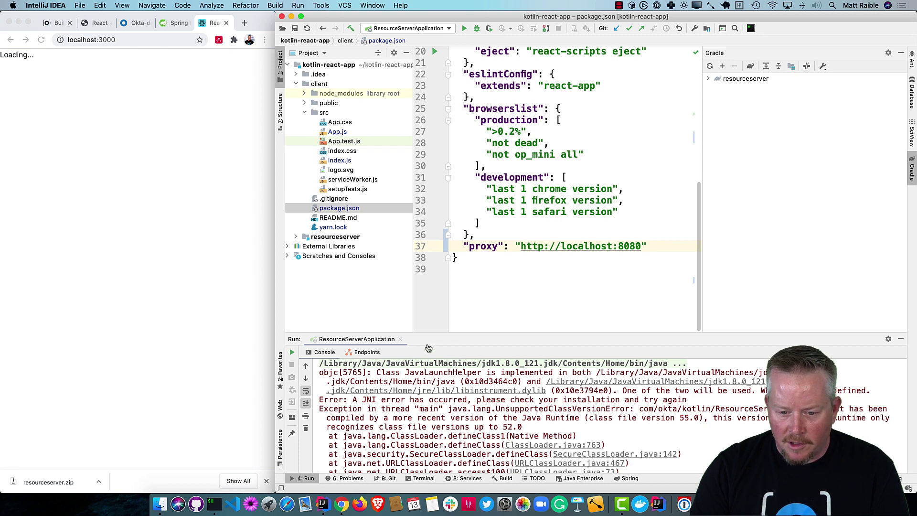
left_click(347, 68)
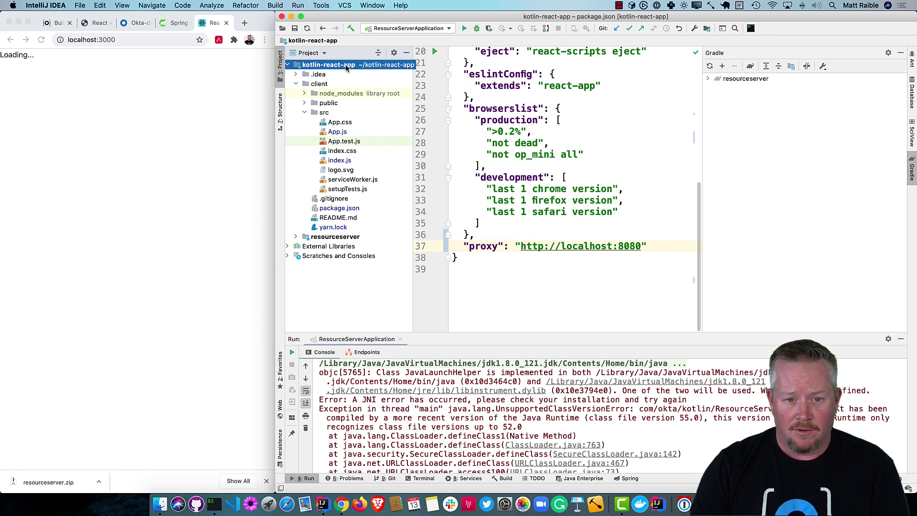
Set the project SDK to Java 11.0.2 in the resourceserver module settings
left_click(346, 239)
right_click(347, 238)
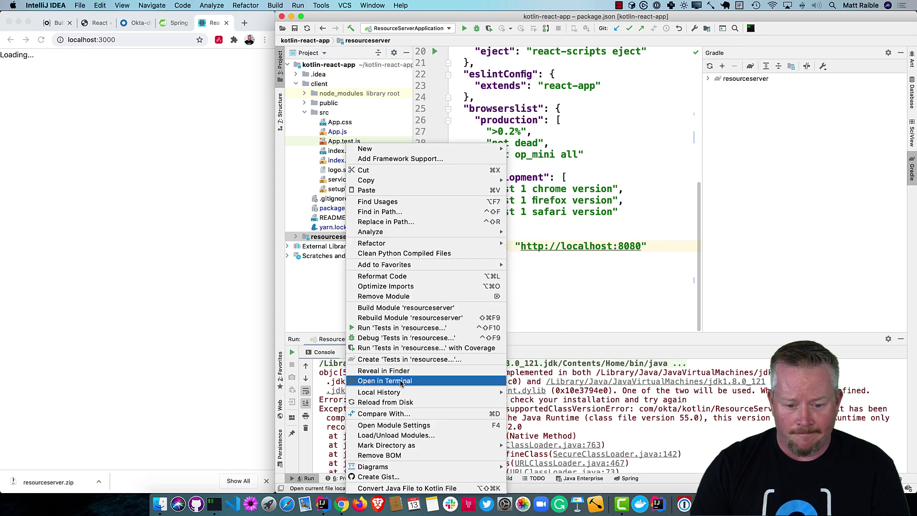
left_click(394, 426)
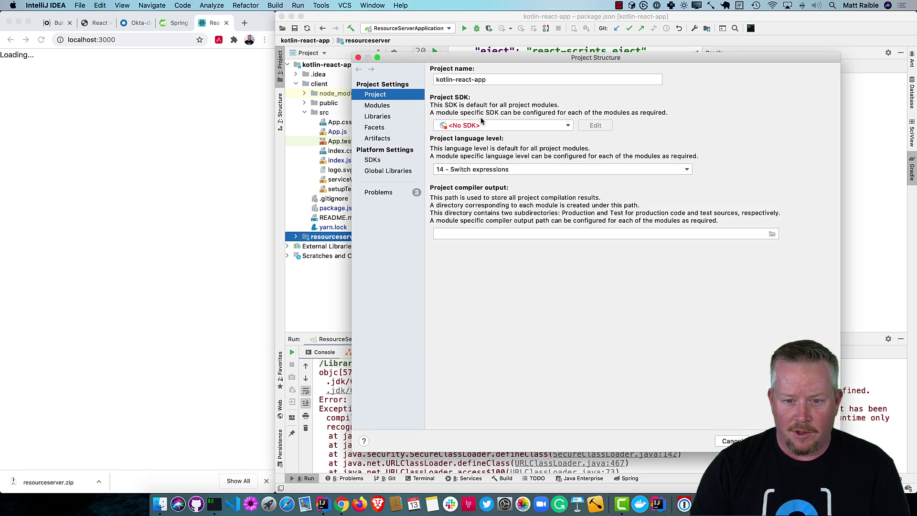
left_click(386, 98)
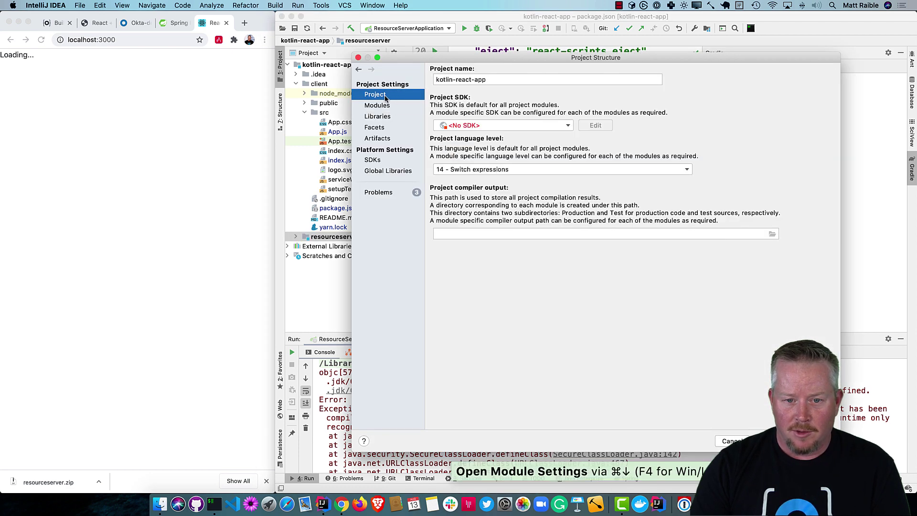
left_click(525, 128)
left_click(507, 149)
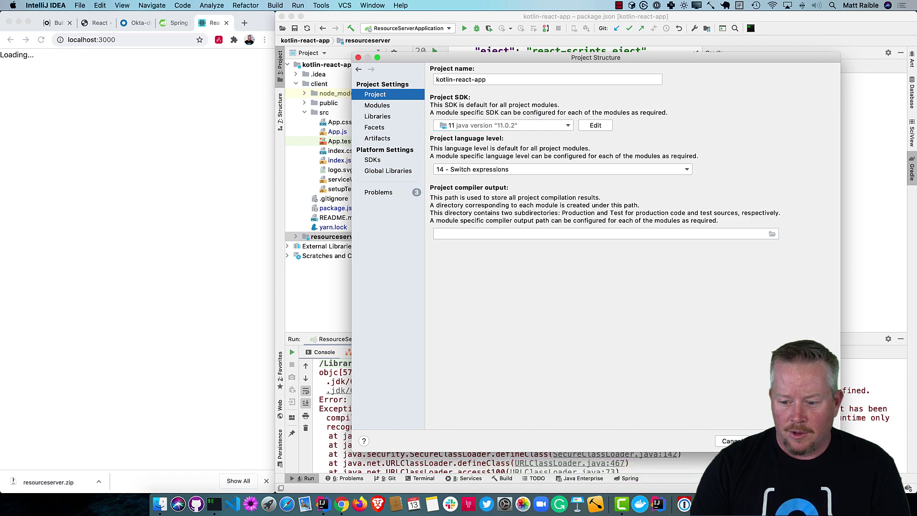
left_click(813, 441)
Set the ResourceServerApplication run configuration's JRE to Java 11
left_click(428, 26)
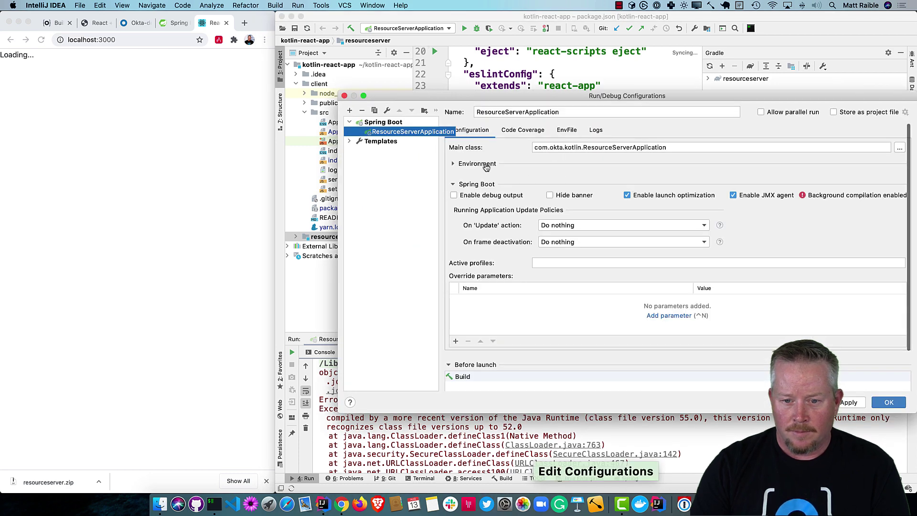
left_click(488, 165)
left_click(581, 281)
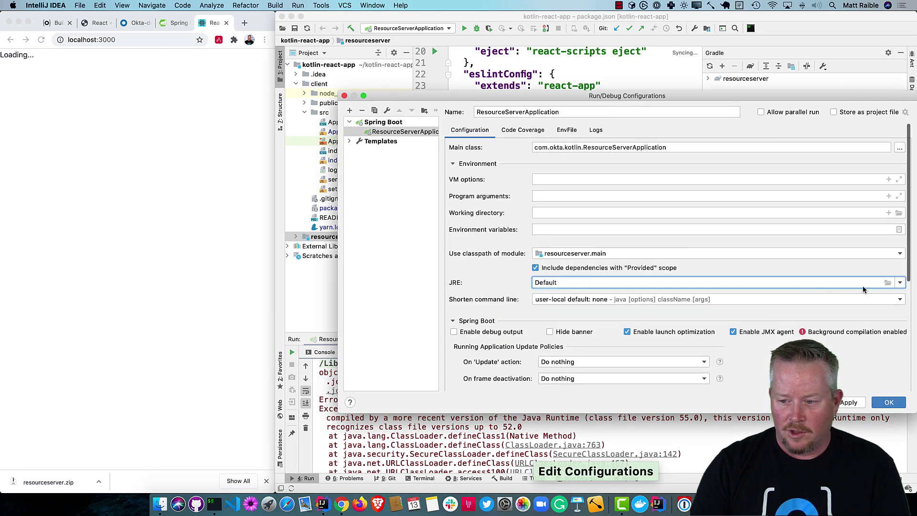
left_click(900, 283)
left_click(607, 314)
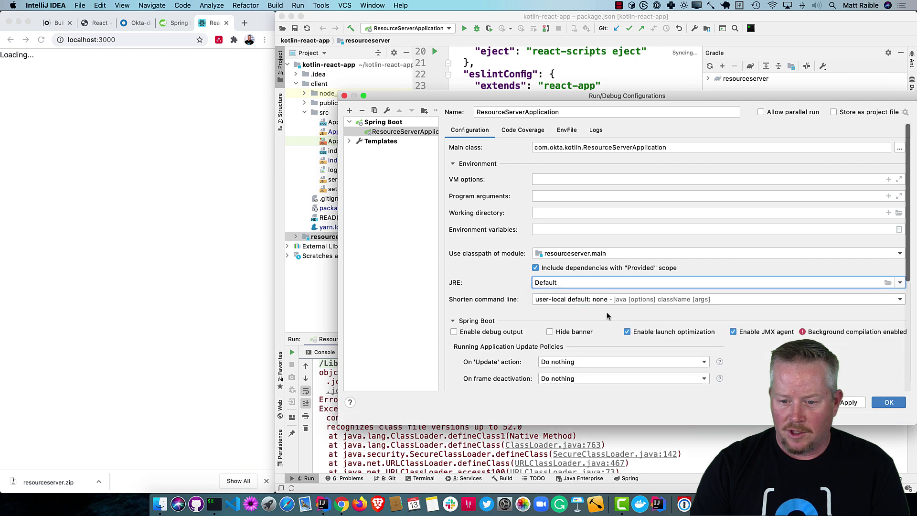
Run ResourceServerApplication and reload localhost:3000 to list Oblique and Epoch Coffee
left_click(890, 414)
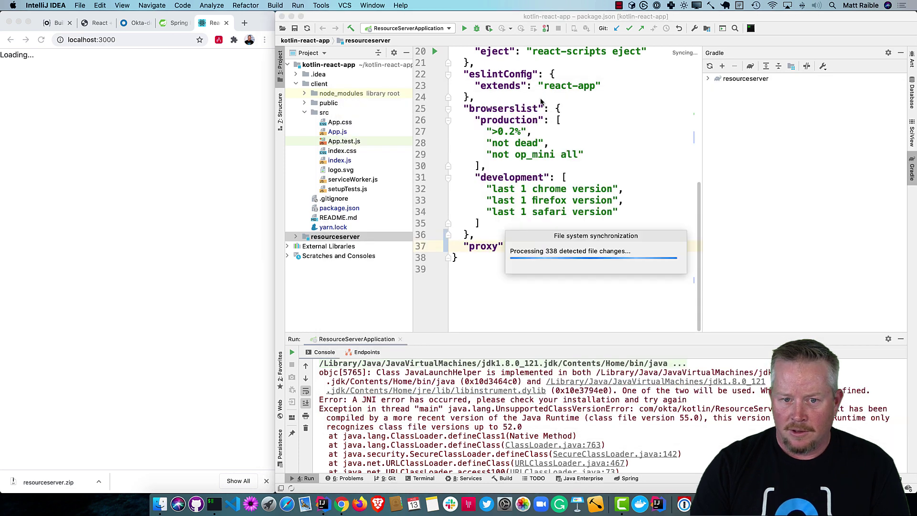
left_click(465, 28)
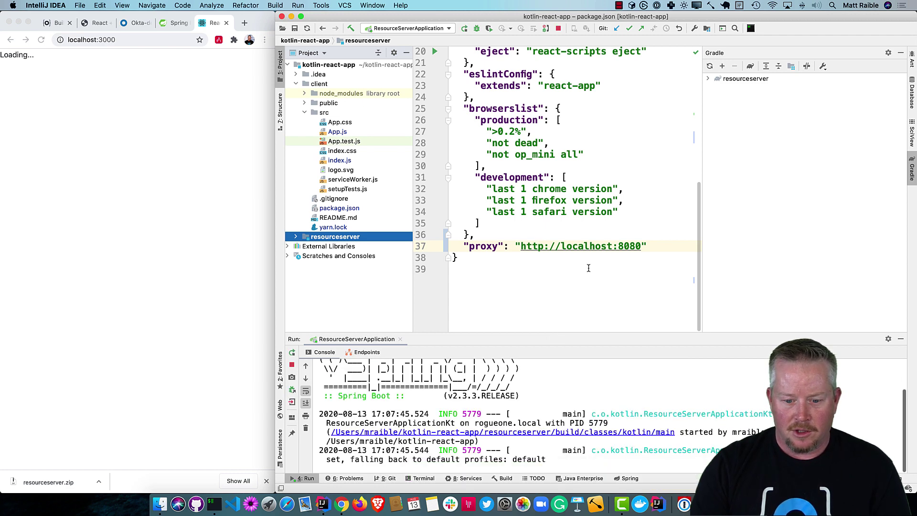
left_click(119, 241)
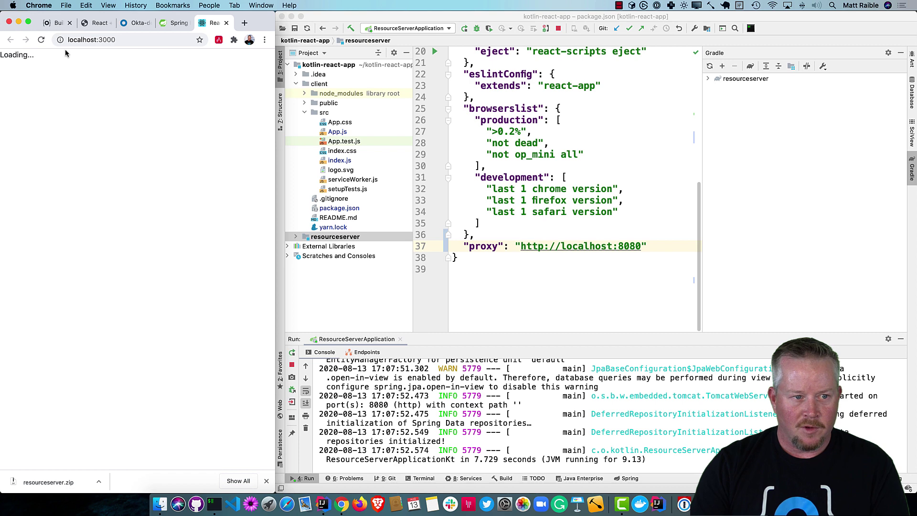
left_click(41, 40)
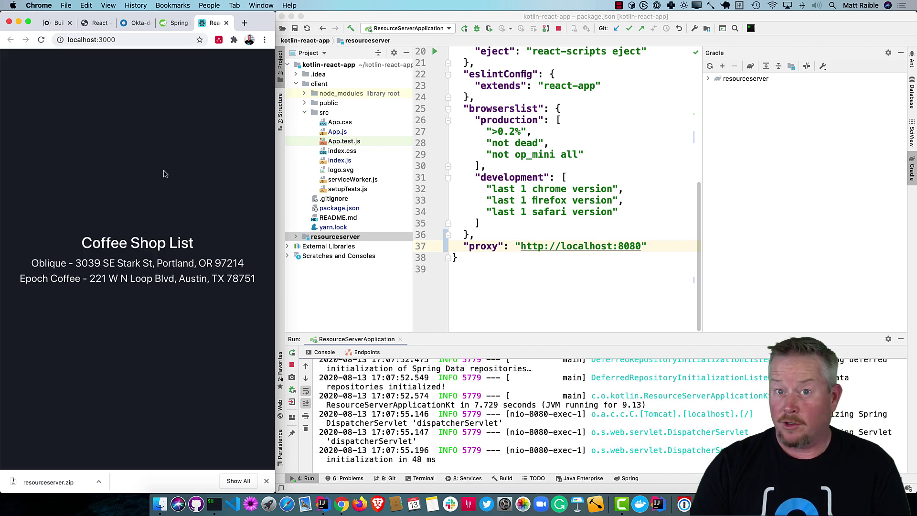
Review the tutorial's App.js code and 'Build a Full-Featured React UI' section
left_click(96, 23)
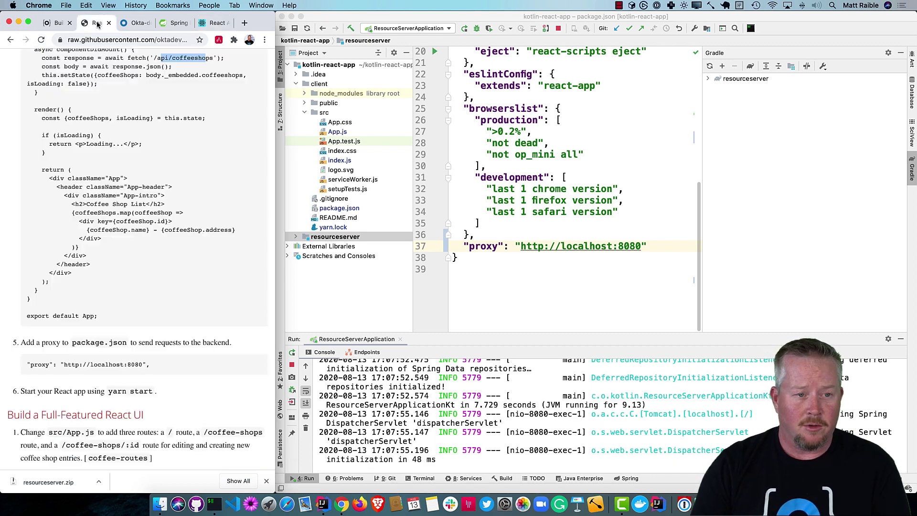
scroll(138, 193, "down", 5)
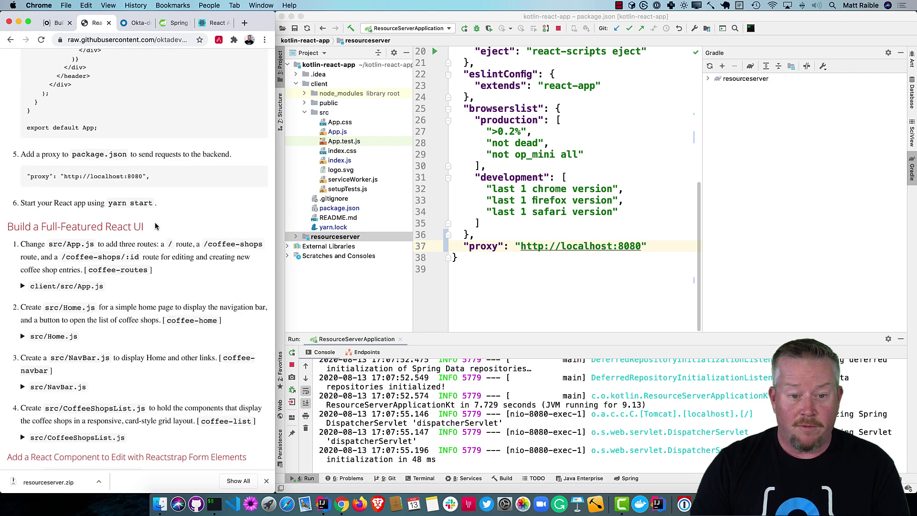
scroll(157, 223, "down", 1)
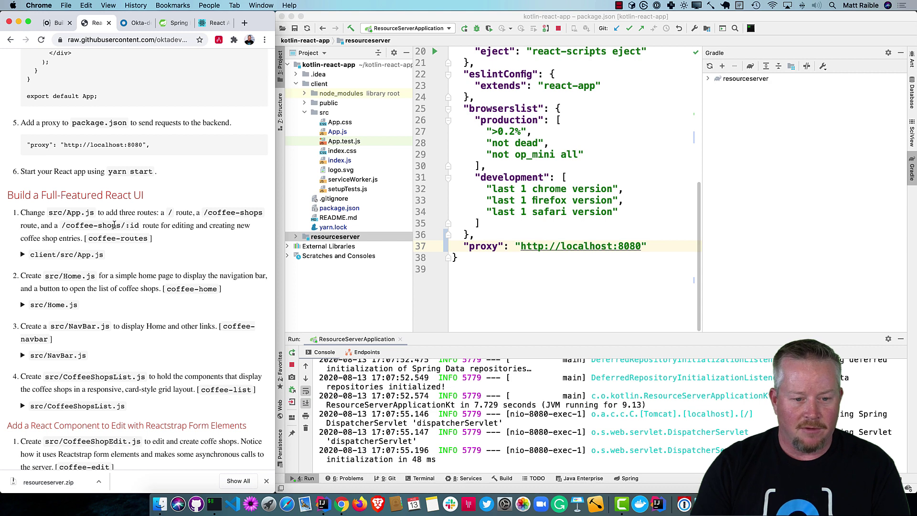
left_click(78, 256)
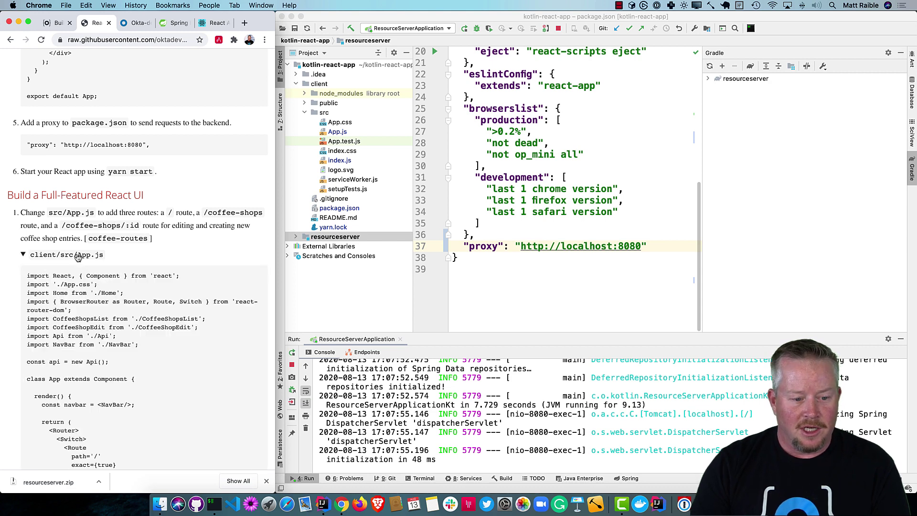
scroll(78, 256, "down", 2)
scroll(78, 256, "down", 3)
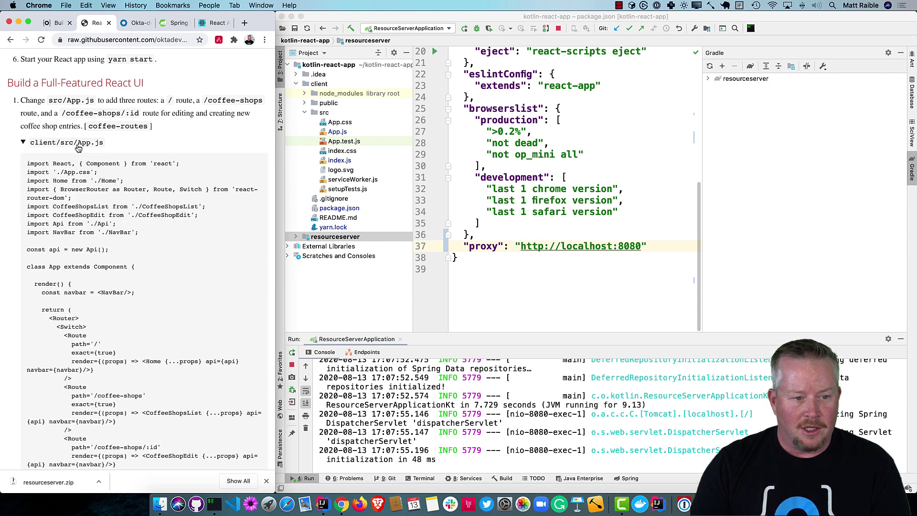
left_click(78, 147)
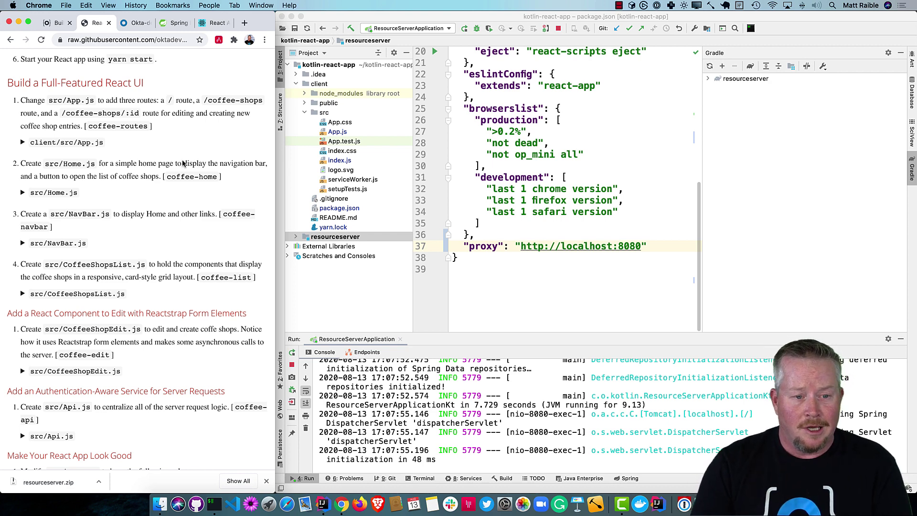
left_click(544, 166)
left_click(324, 114)
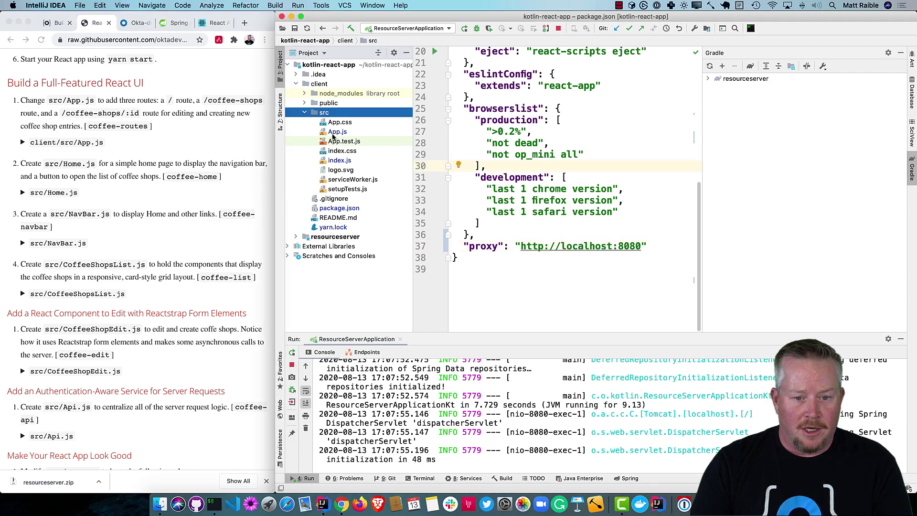
Replace App.js's App class with coffee-routes router code for /, /coffee-shops and /coffee-shops/:id
double_click(337, 133)
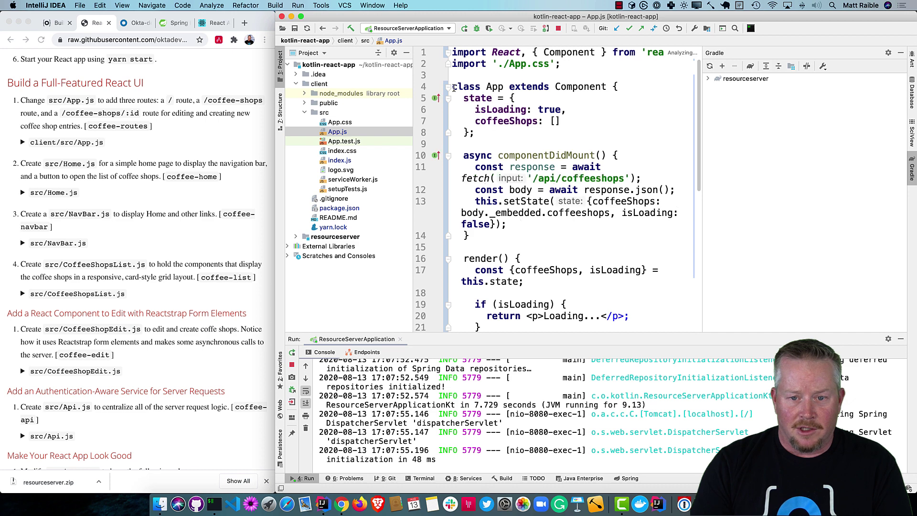
left_click(453, 86)
scroll(544, 227, "down", 2)
scroll(545, 226, "down", 2)
scroll(544, 228, "down", 3)
scroll(542, 229, "down", 3)
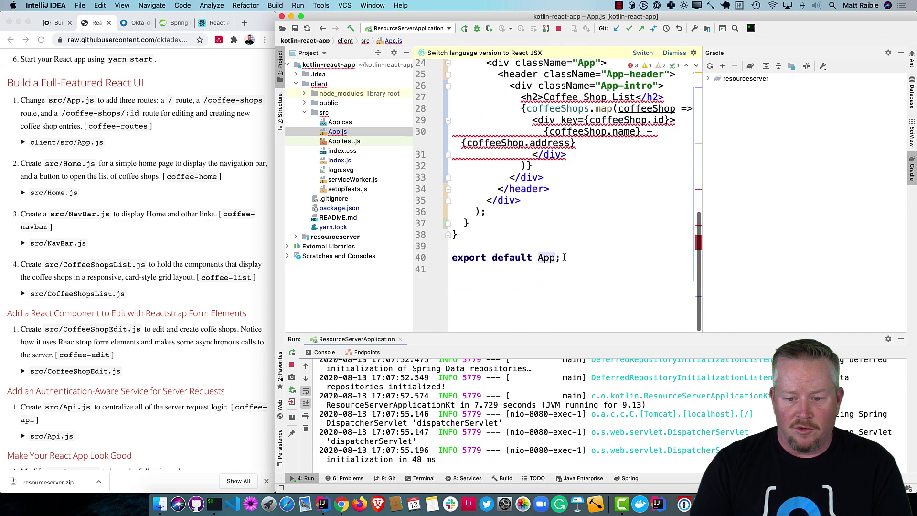
left_click(565, 258, "shift")
key("BackSpace")
type("coffee-routes")
key("Return")
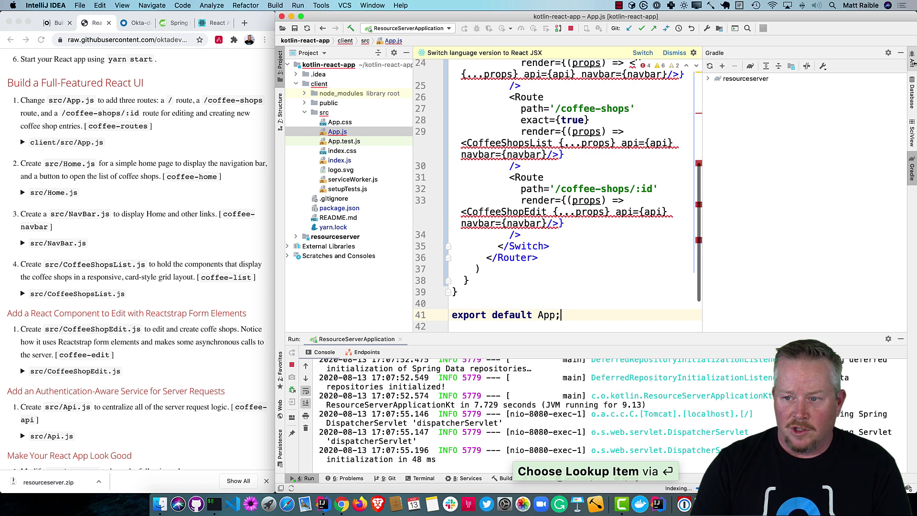
left_click(903, 58)
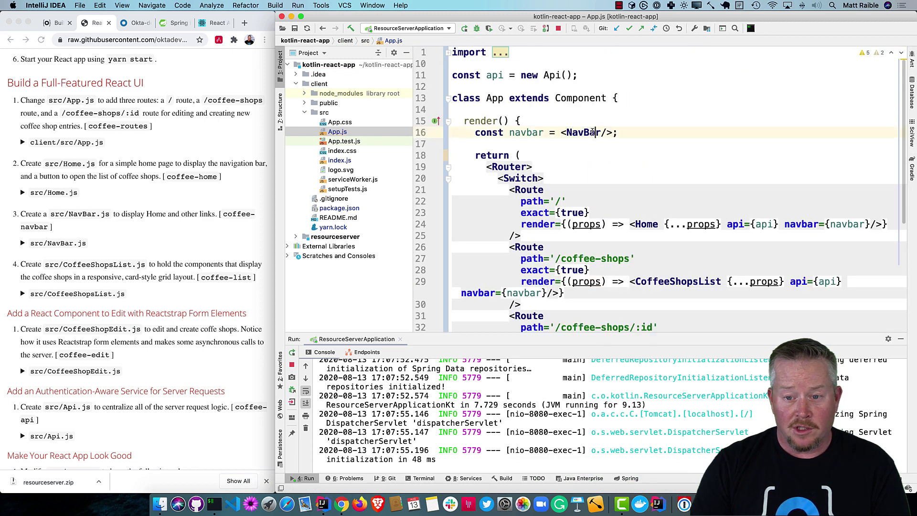
scroll(612, 180, "down", 2)
scroll(577, 171, "down", 1)
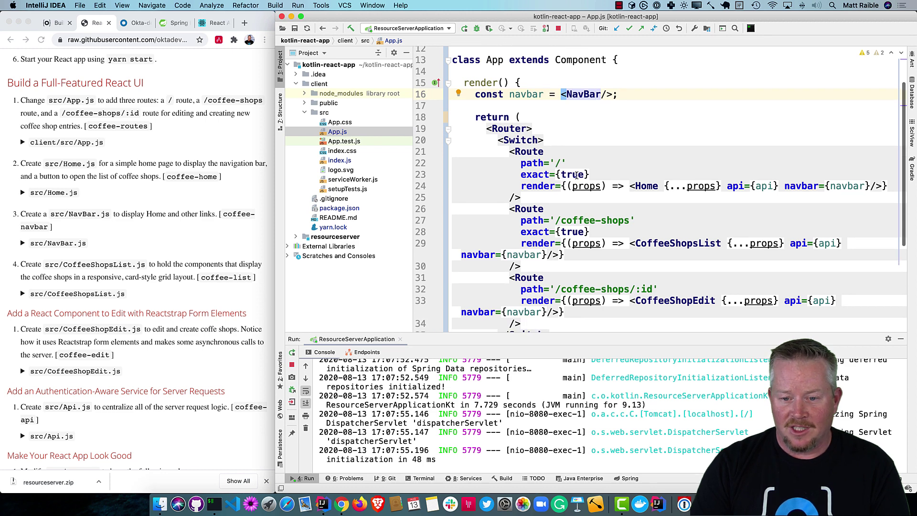
scroll(719, 186, "down", 2)
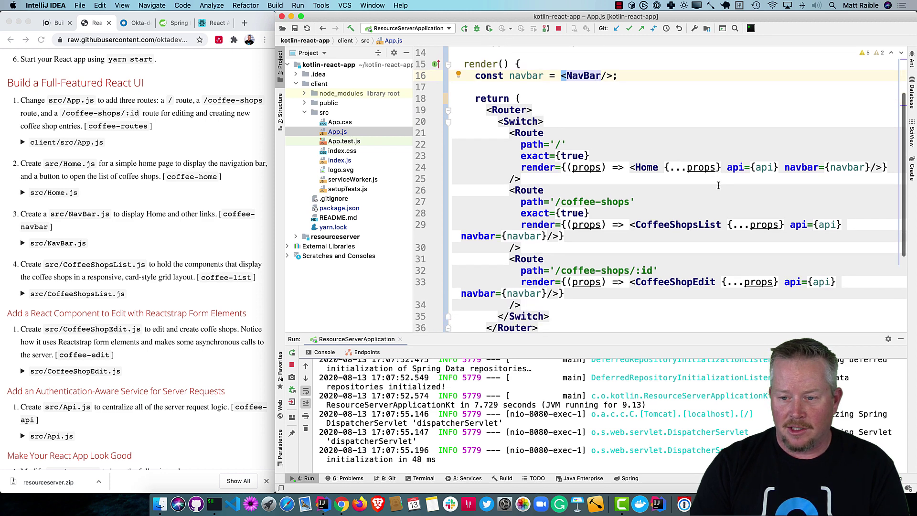
scroll(614, 159, "down", 1)
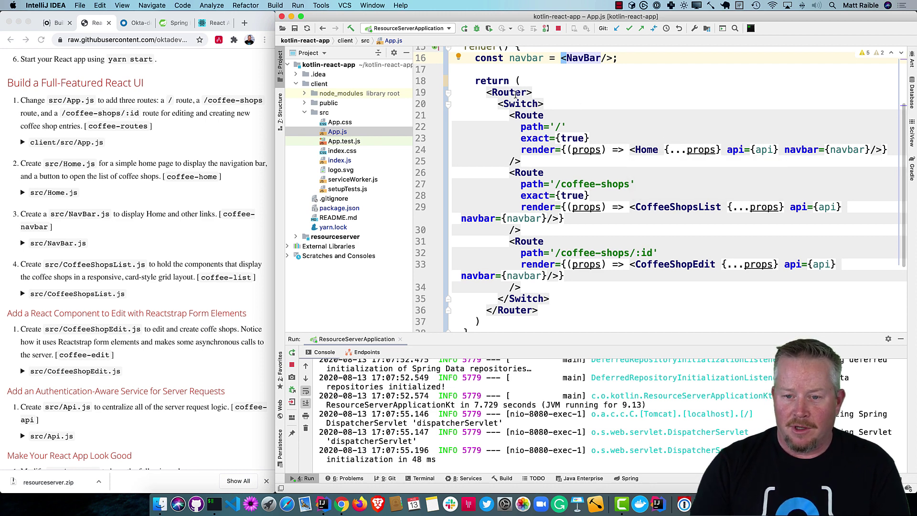
scroll(513, 94, "up", 2)
scroll(544, 85, "up", 3)
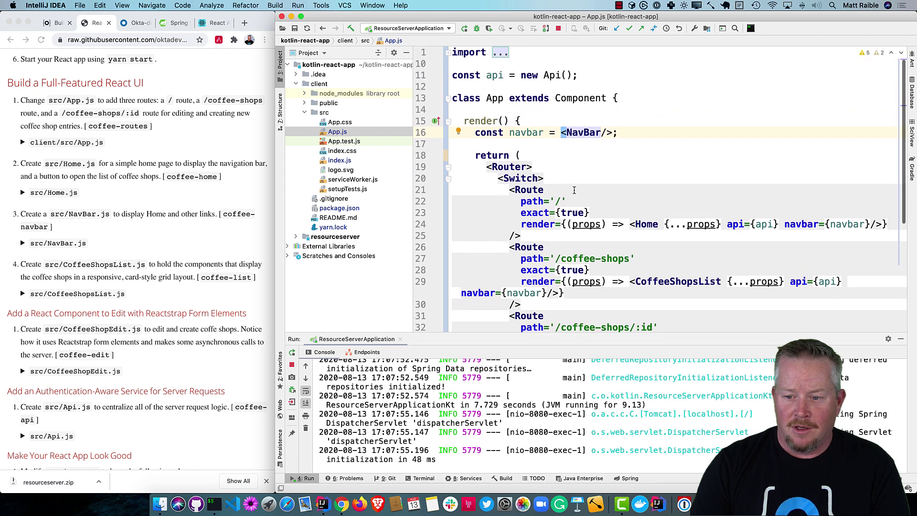
scroll(582, 190, "down", 3)
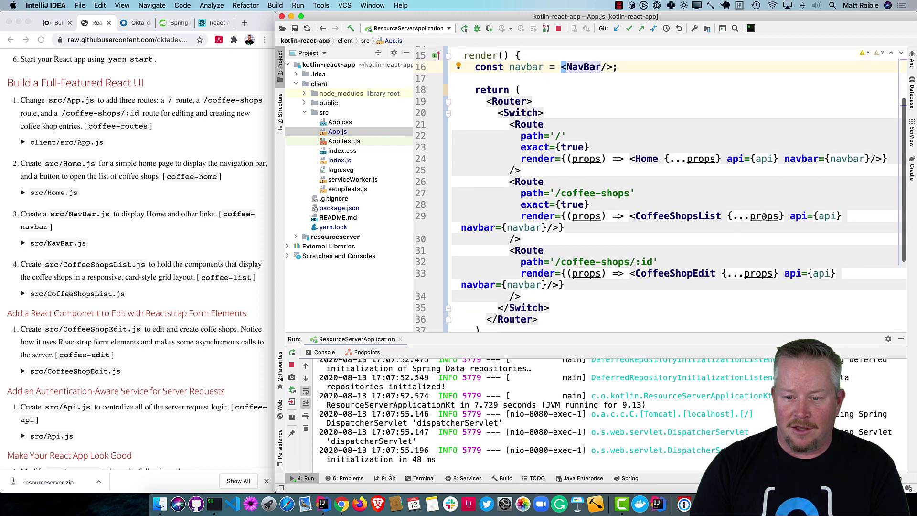
mouse_move(761, 281)
scroll(765, 216, "down", 5)
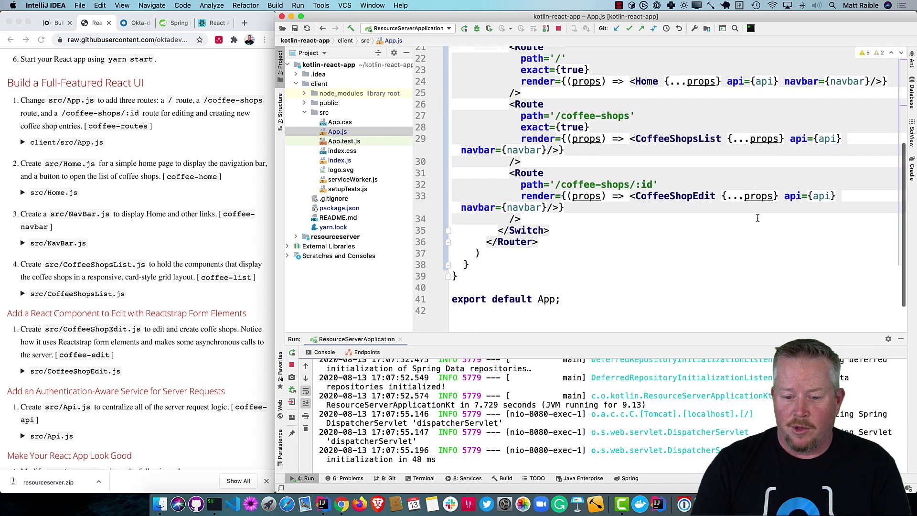
Create and save src/Home.js from the coffee-home template, with a Manage Coffee Shops button
left_click(324, 112)
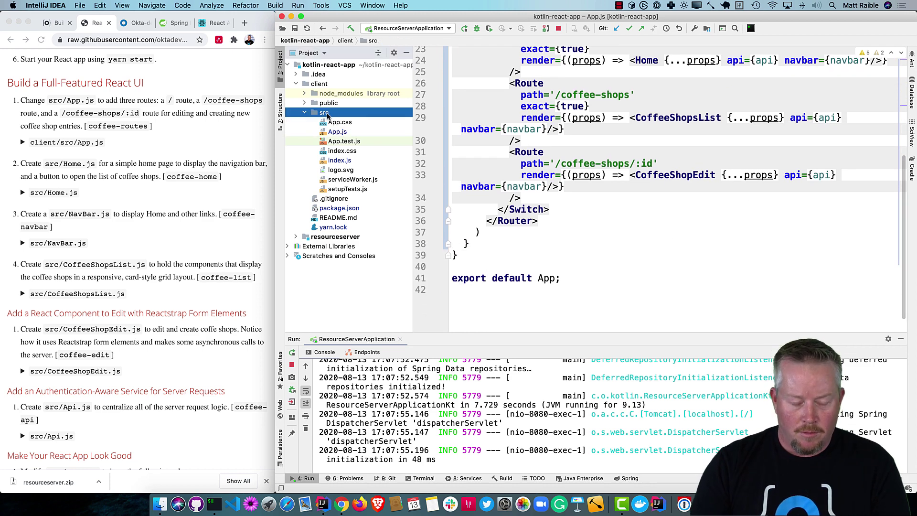
key("super+n")
key("Return")
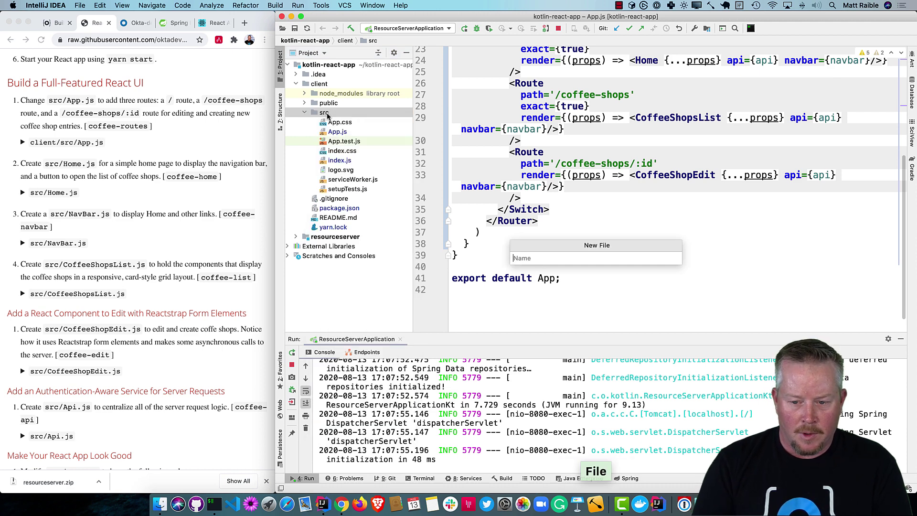
type("Home.js")
key("Return")
type("coffee-home")
key("Return")
key("super+s")
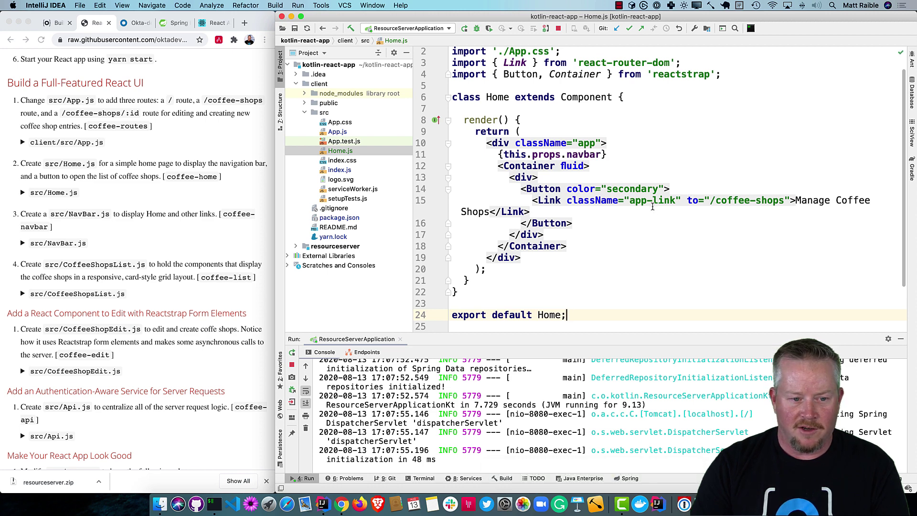
left_click(325, 113)
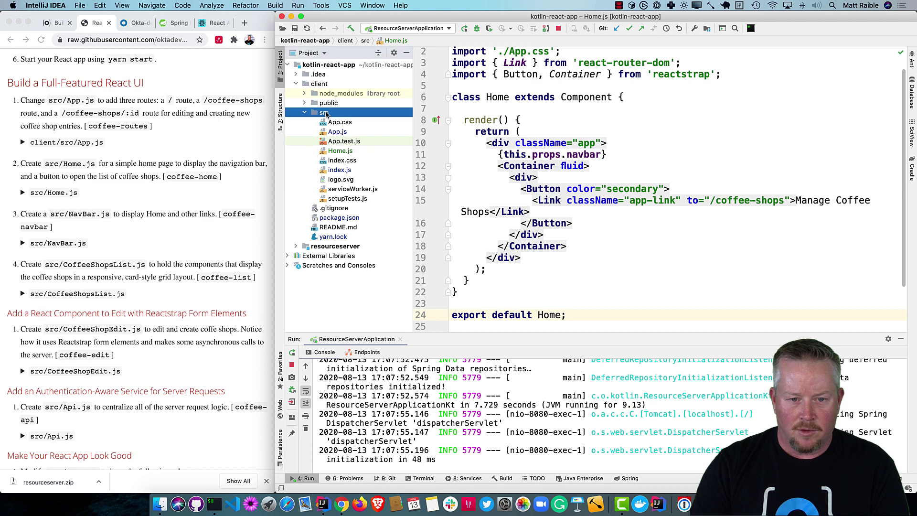
key("super+n")
key("Return")
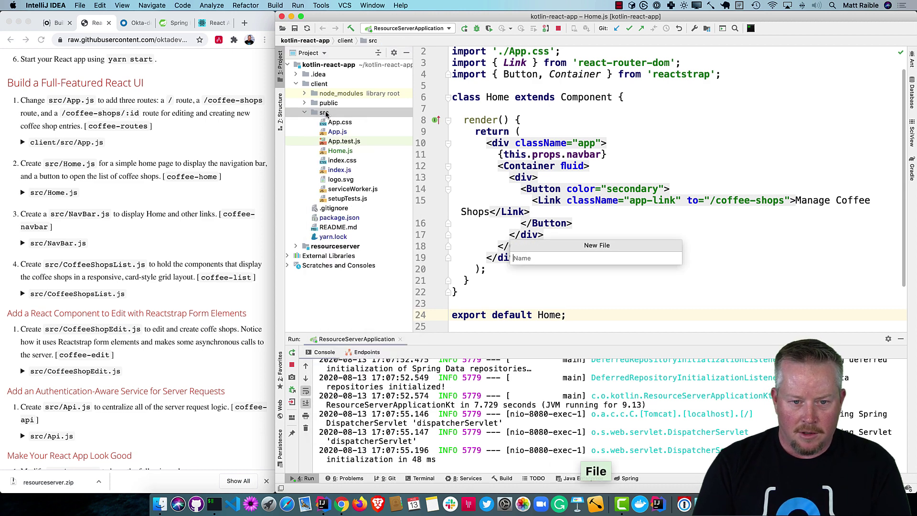
type("NavBar.js")
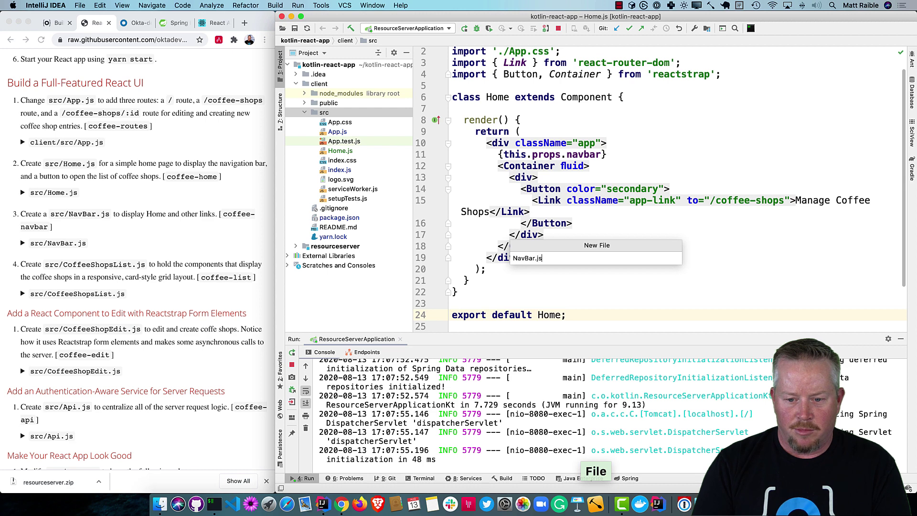
key("Return")
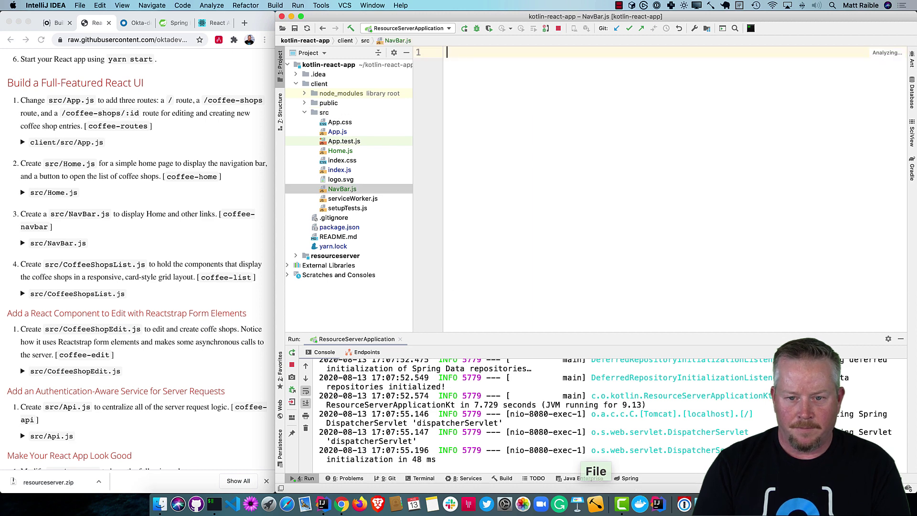
type("coffee-nav")
key("Down")
key("Down")
key("Return")
key("super+s")
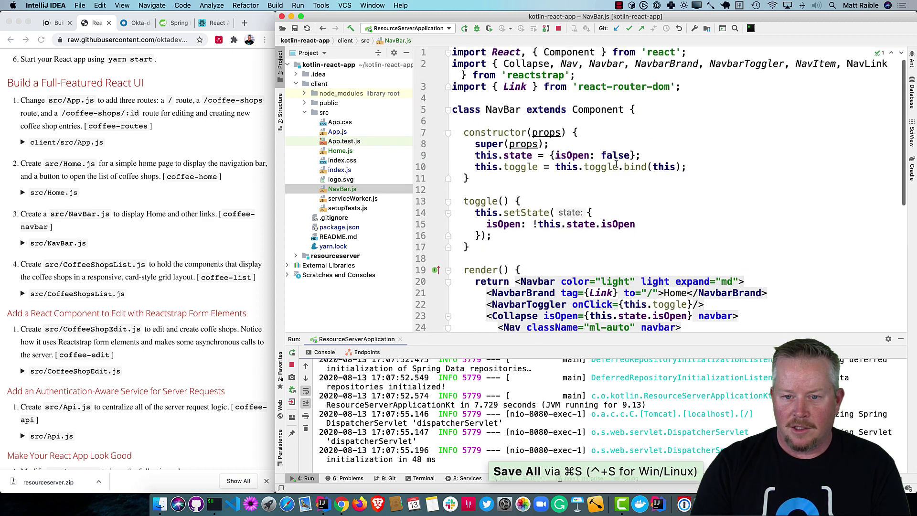
scroll(614, 224, "down", 3)
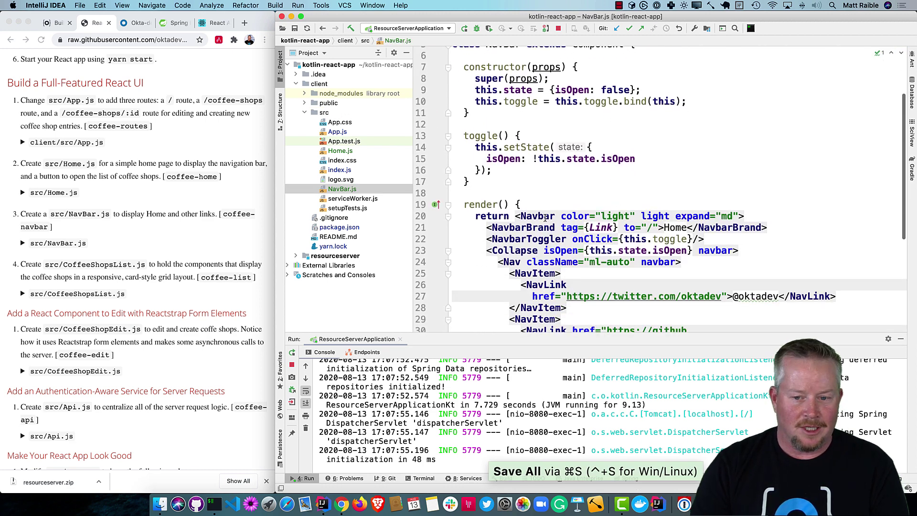
scroll(548, 216, "down", 2)
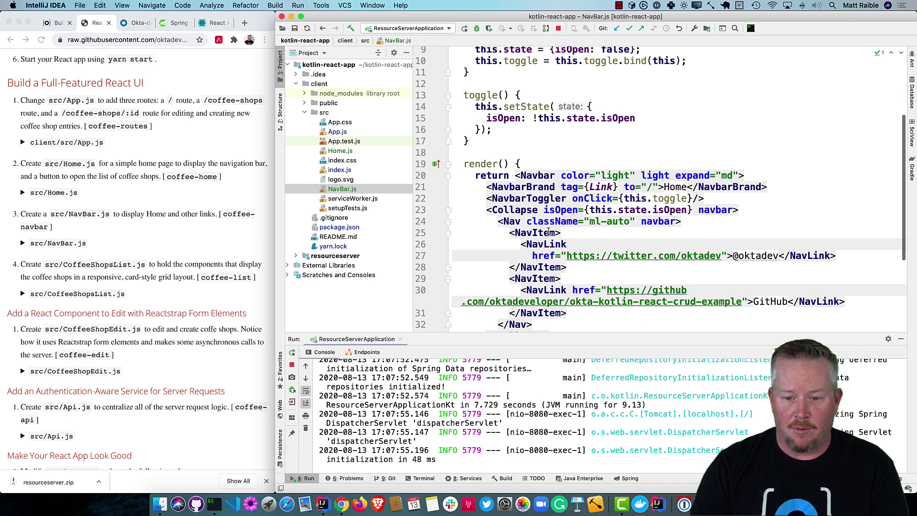
scroll(517, 192, "down", 2)
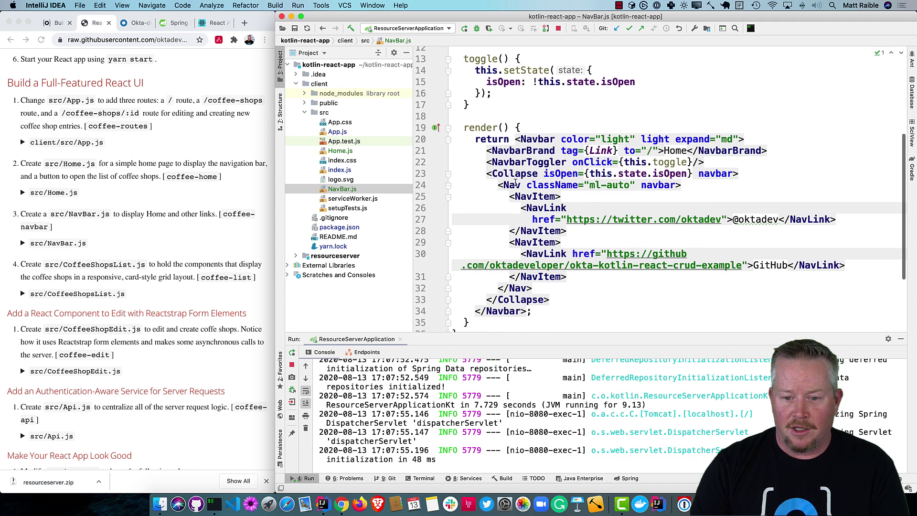
mouse_move(528, 199)
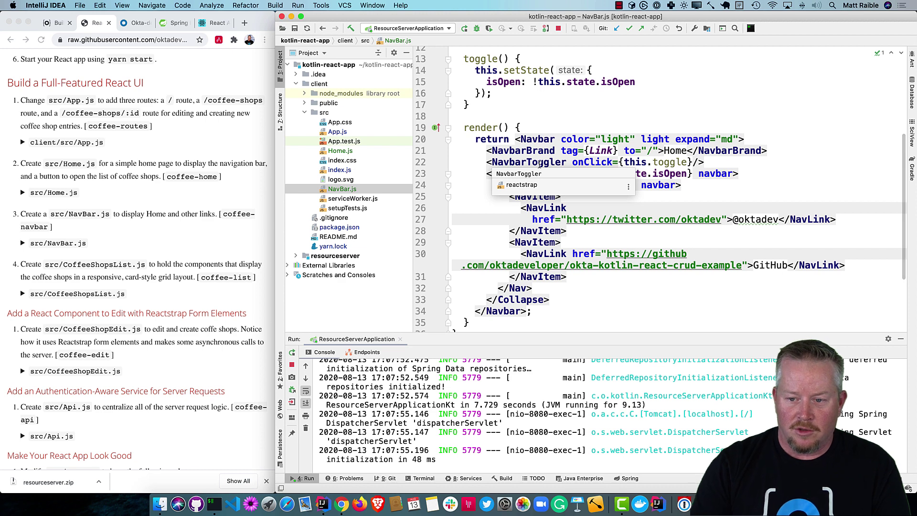
scroll(540, 165, "down", 1)
left_click(539, 168)
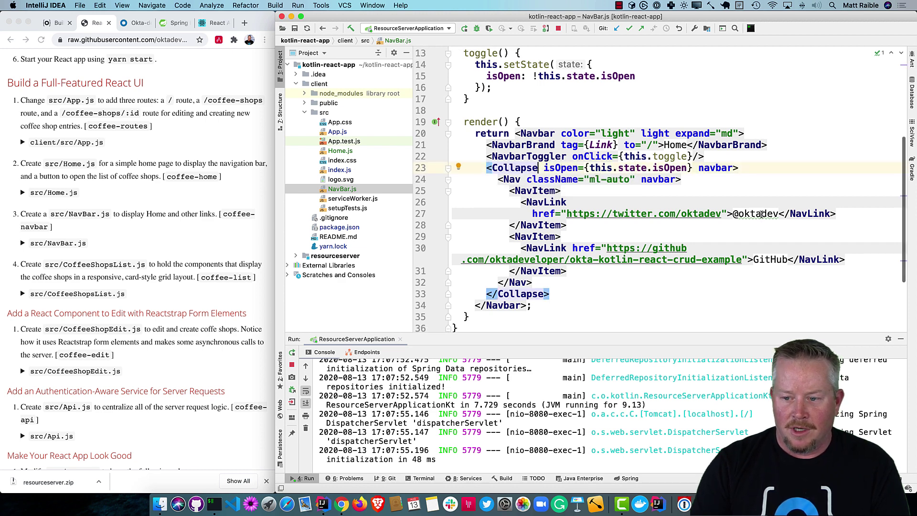
scroll(749, 243, "down", 2)
scroll(719, 257, "down", 2)
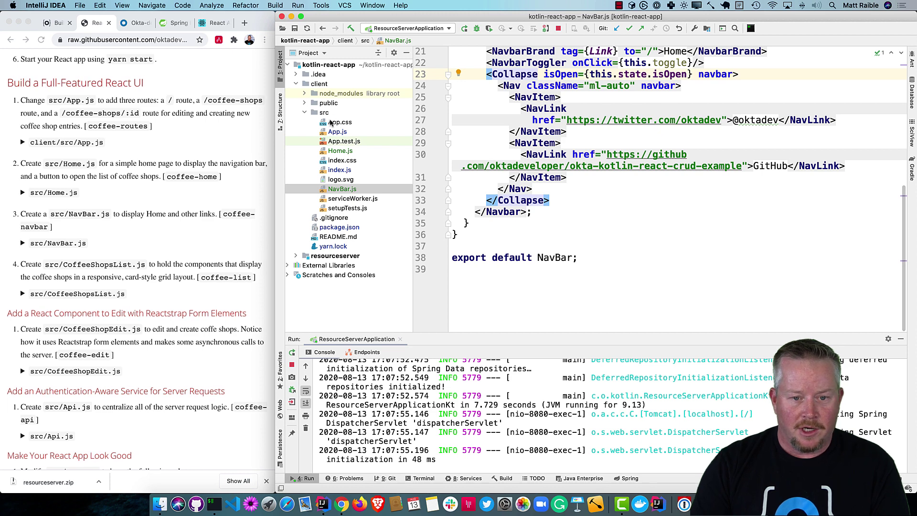
Create src/CoffeeShopsList.js from the coffee-list template to fetch, delete and show coffee-shop cards
left_click(325, 113)
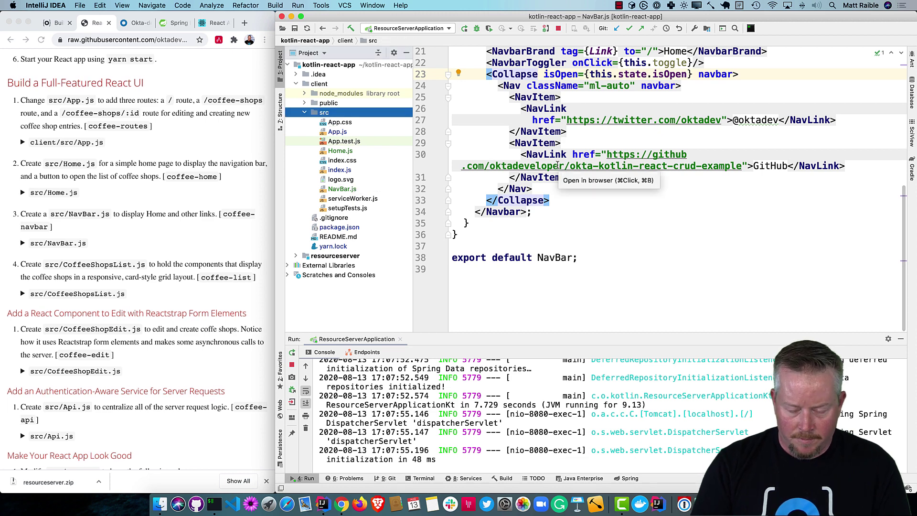
key("super+n")
key("Return")
type("CoffeeShopsList.")
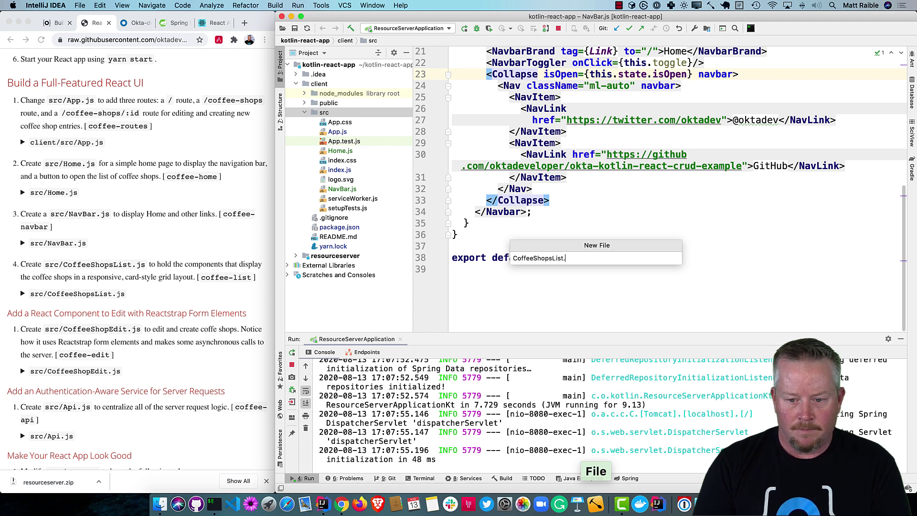
type("js")
key("Return")
type("co")
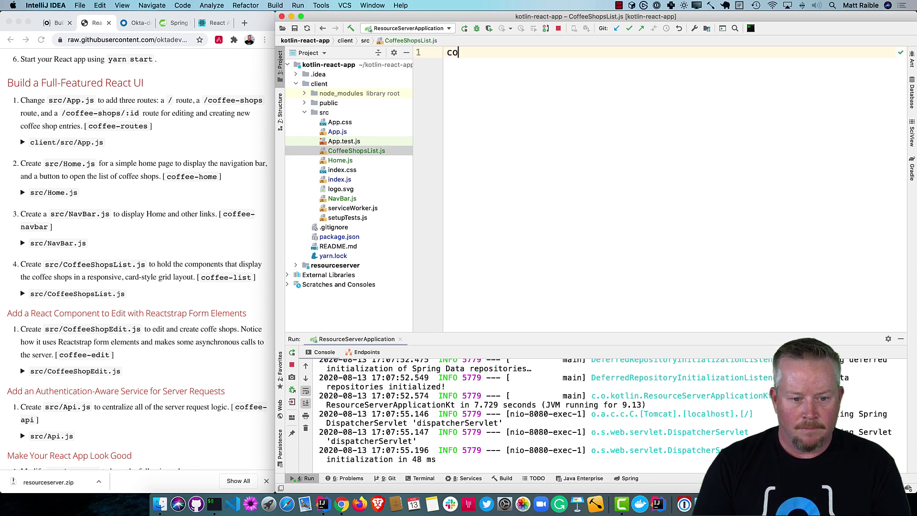
type("ffee-list")
key("Tab")
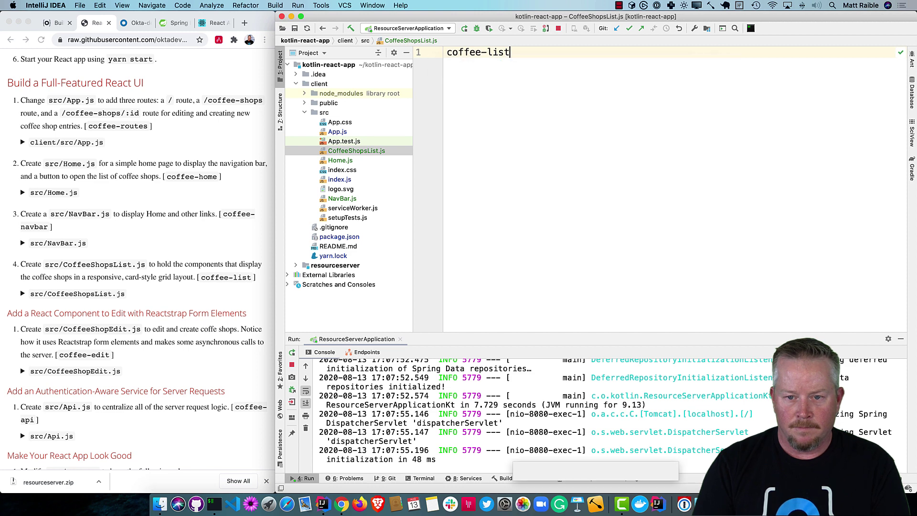
key("Return")
scroll(647, 204, "up", 10)
scroll(648, 202, "up", 5)
scroll(646, 202, "up", 5)
scroll(648, 203, "up", 5)
scroll(647, 204, "up", 5)
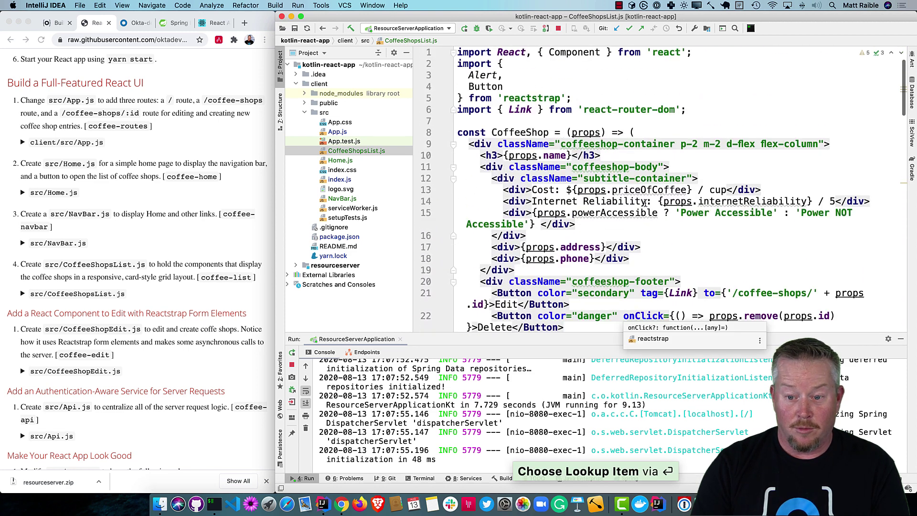
scroll(646, 202, "down", 1)
scroll(609, 172, "down", 1)
left_click(511, 106)
scroll(573, 306, "down", 2)
scroll(572, 305, "down", 1)
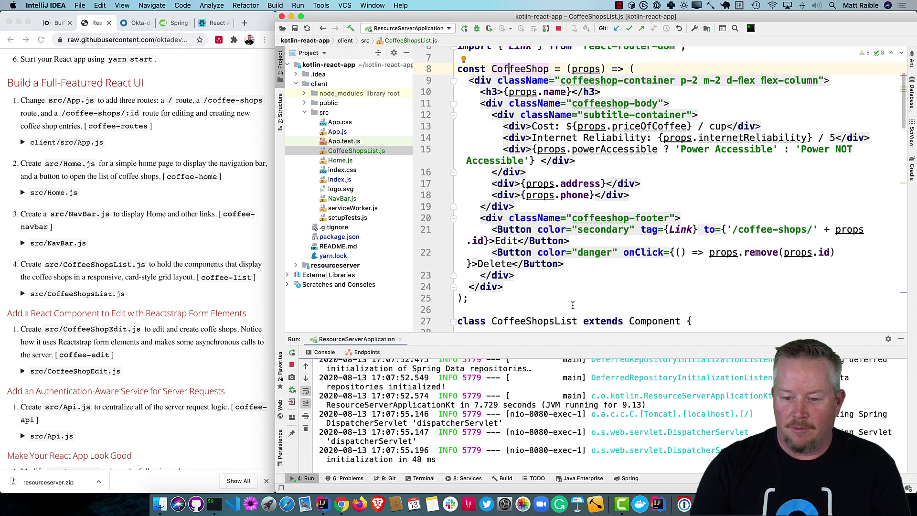
scroll(573, 305, "down", 2)
scroll(572, 305, "down", 3)
scroll(573, 306, "down", 2)
scroll(572, 305, "down", 3)
scroll(573, 306, "down", 1)
scroll(573, 306, "down", 2)
scroll(572, 305, "down", 2)
scroll(573, 306, "down", 1)
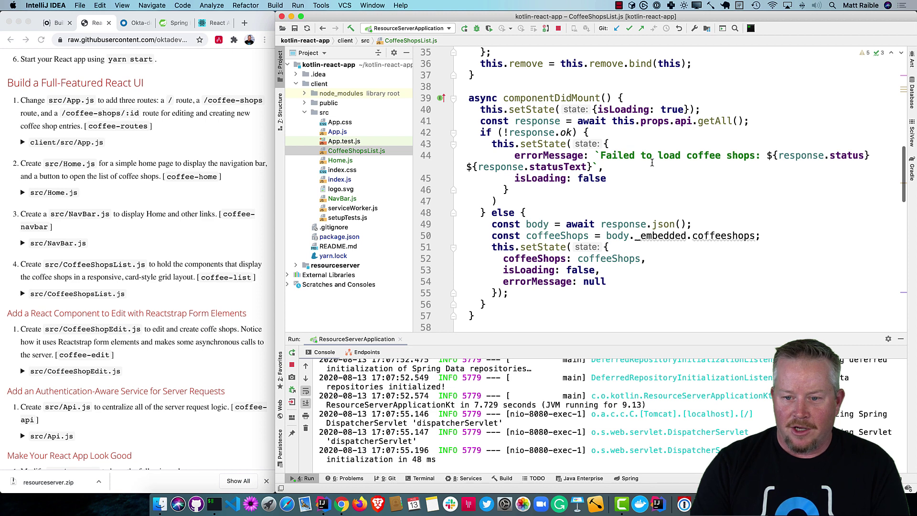
scroll(639, 181, "down", 1)
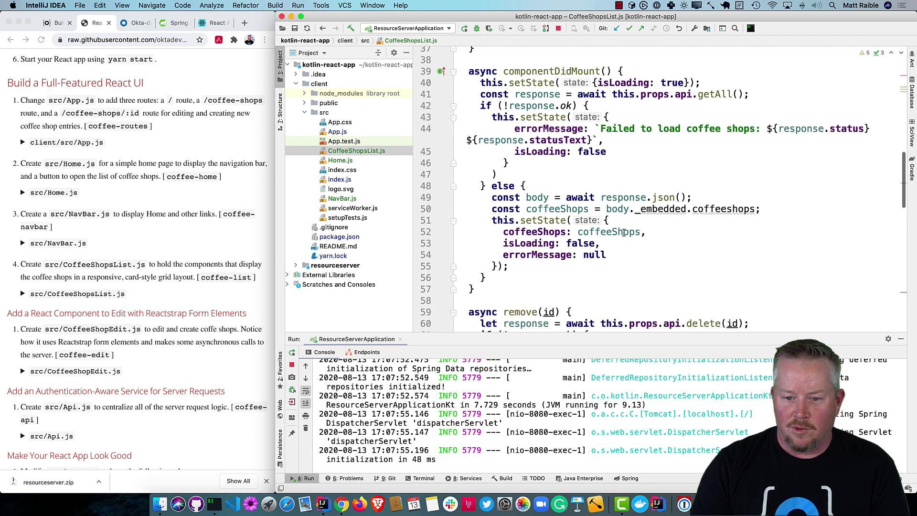
scroll(624, 234, "down", 2)
scroll(530, 169, "down", 1)
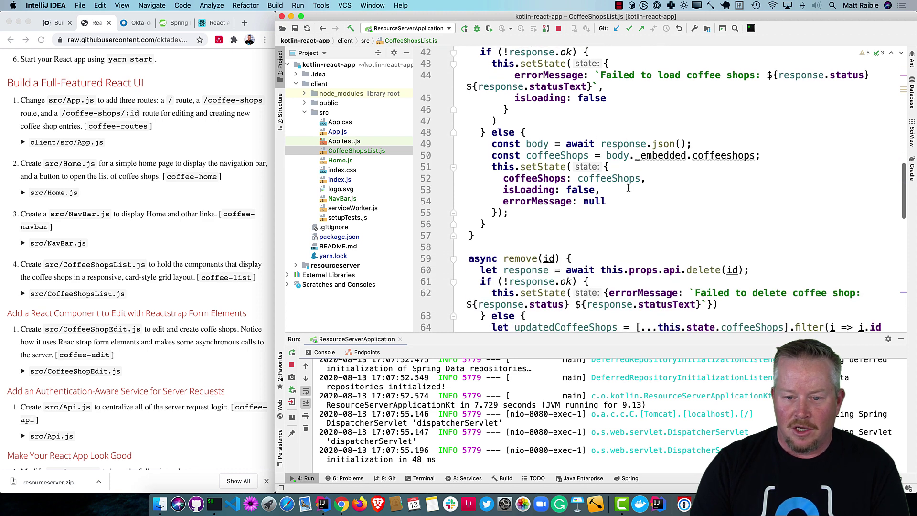
scroll(629, 189, "down", 2)
scroll(628, 190, "down", 2)
scroll(628, 193, "down", 3)
scroll(630, 195, "down", 3)
scroll(629, 195, "down", 1)
scroll(611, 184, "down", 2)
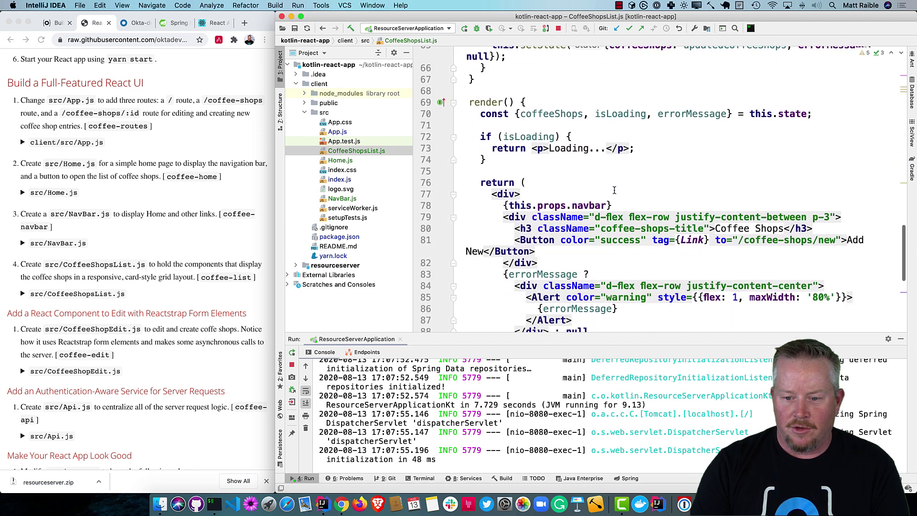
scroll(611, 187, "down", 3)
scroll(613, 188, "down", 1)
scroll(614, 190, "down", 3)
scroll(614, 190, "down", 1)
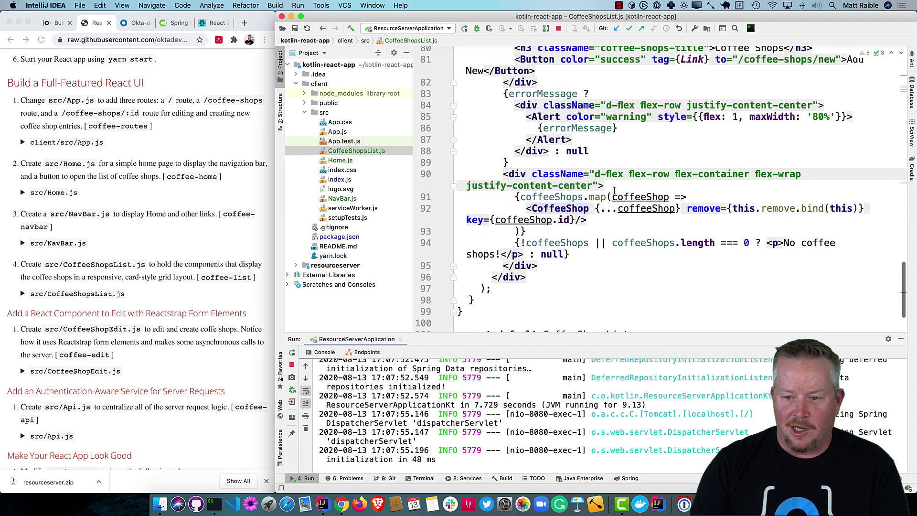
Create src/CoffeeShopEdit.js from the coffee-edit live template
left_click(336, 114)
key("super+n")
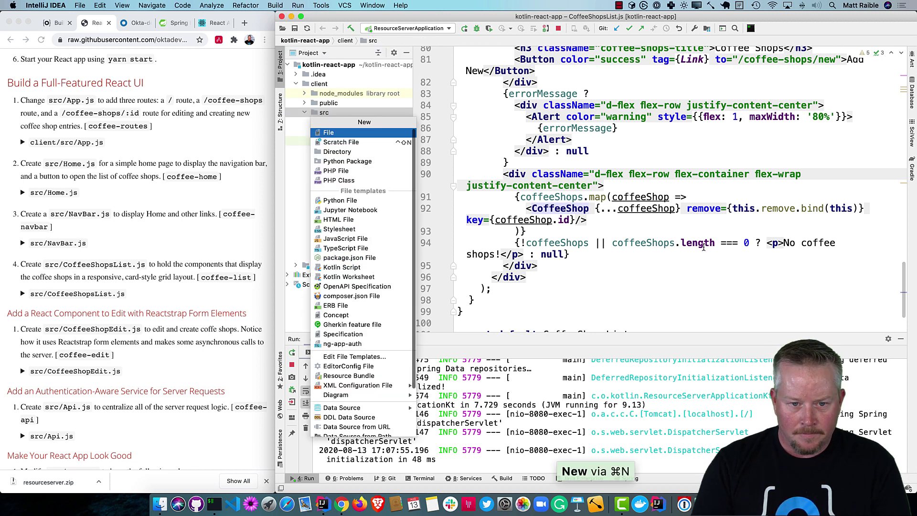
key("Return")
type("CoffeeShopEdit.js")
key("Return")
type("coffee-edit")
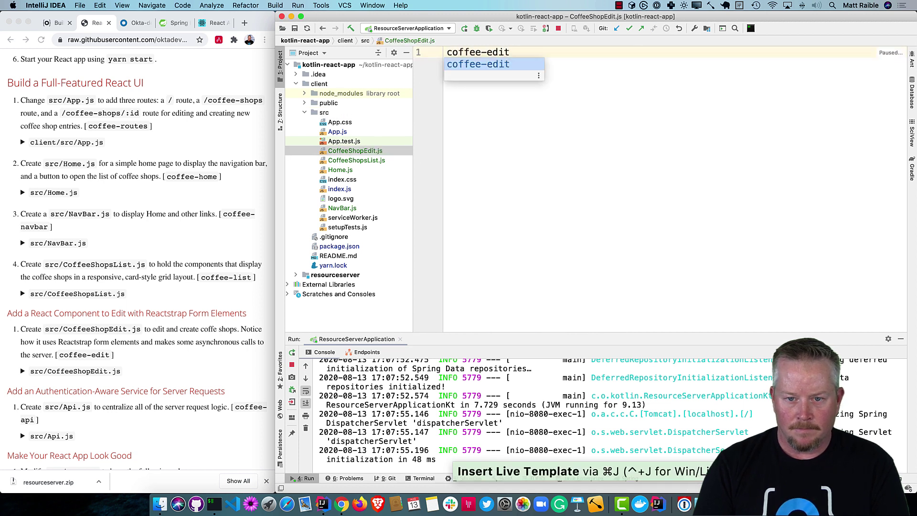
key("Return")
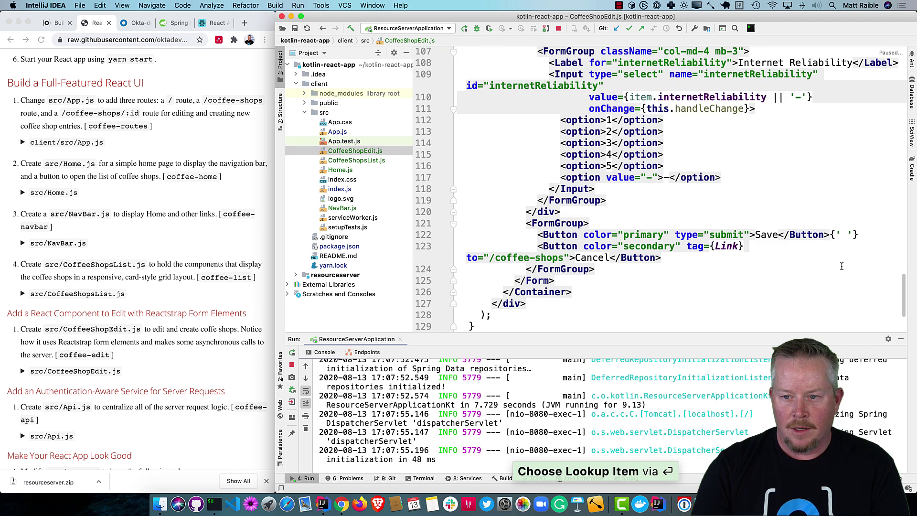
scroll(772, 231, "up", 5)
scroll(771, 231, "up", 5)
scroll(772, 231, "up", 5)
scroll(773, 231, "up", 5)
scroll(772, 230, "up", 5)
scroll(772, 231, "up", 3)
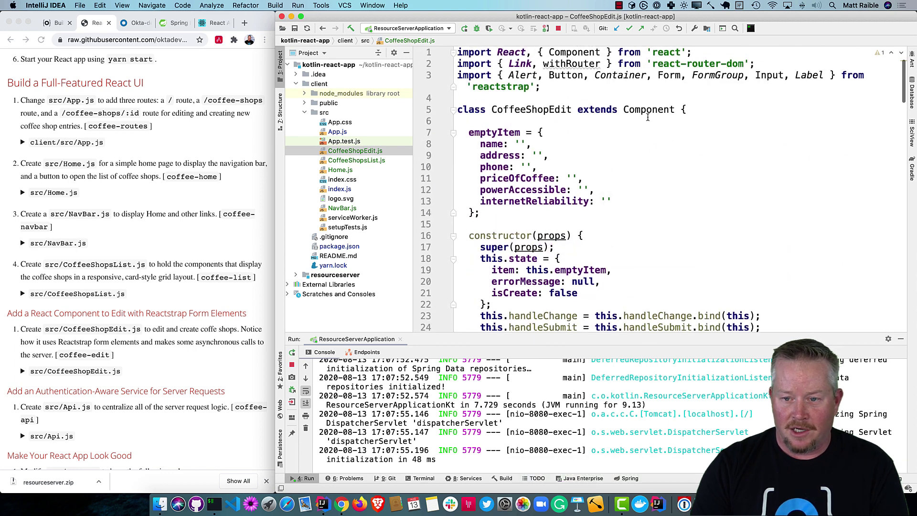
scroll(637, 245, "down", 2)
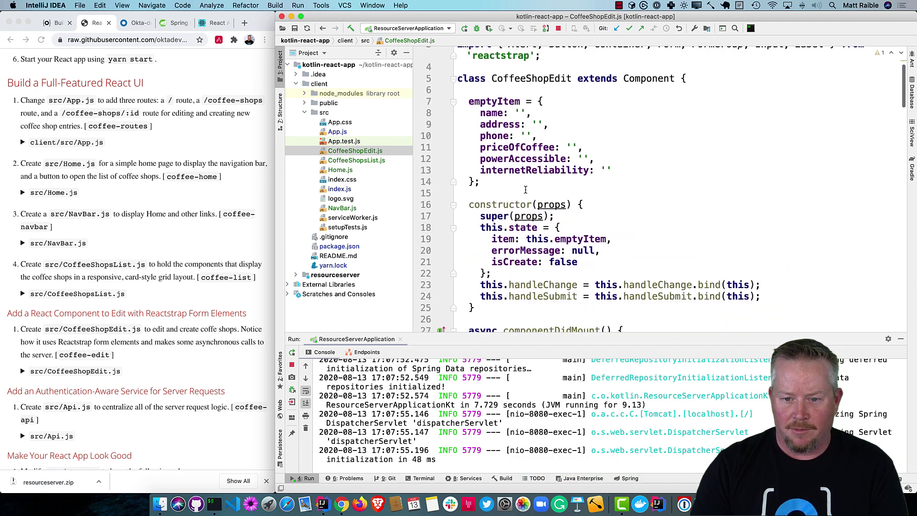
scroll(526, 190, "down", 2)
scroll(525, 189, "down", 2)
scroll(525, 190, "down", 4)
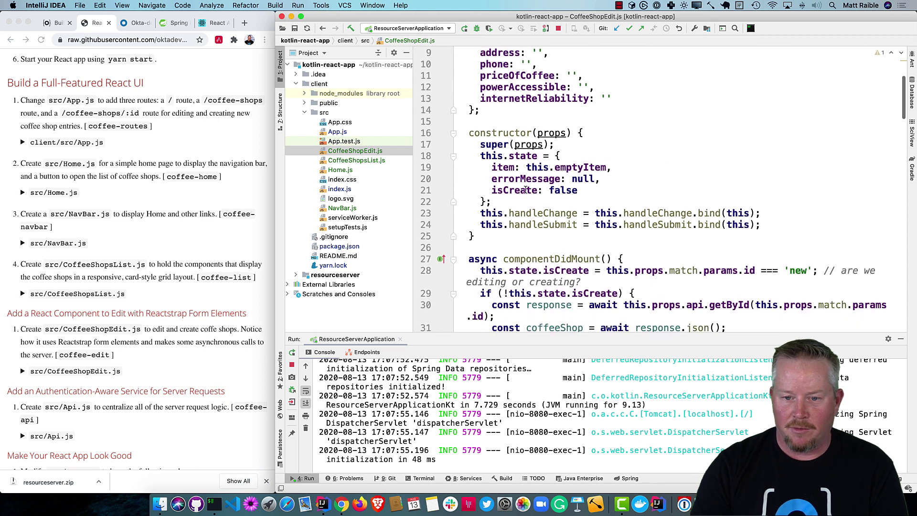
scroll(526, 190, "down", 2)
Review the edit form's initial state block and its new-coffee-shop id check
left_click_drag(508, 163, 460, 118)
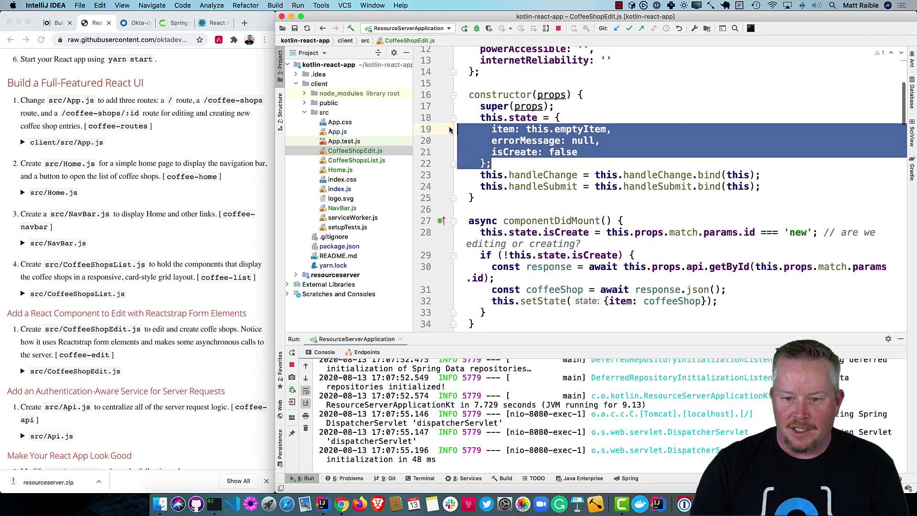
scroll(571, 193, "down", 2)
scroll(561, 166, "down", 2)
scroll(561, 167, "down", 1)
scroll(562, 166, "down", 2)
scroll(562, 166, "down", 2)
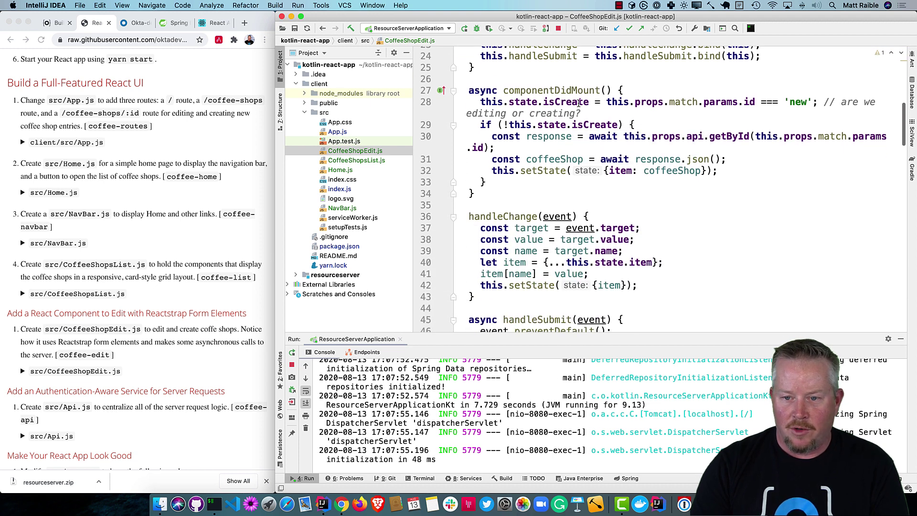
left_click(743, 102)
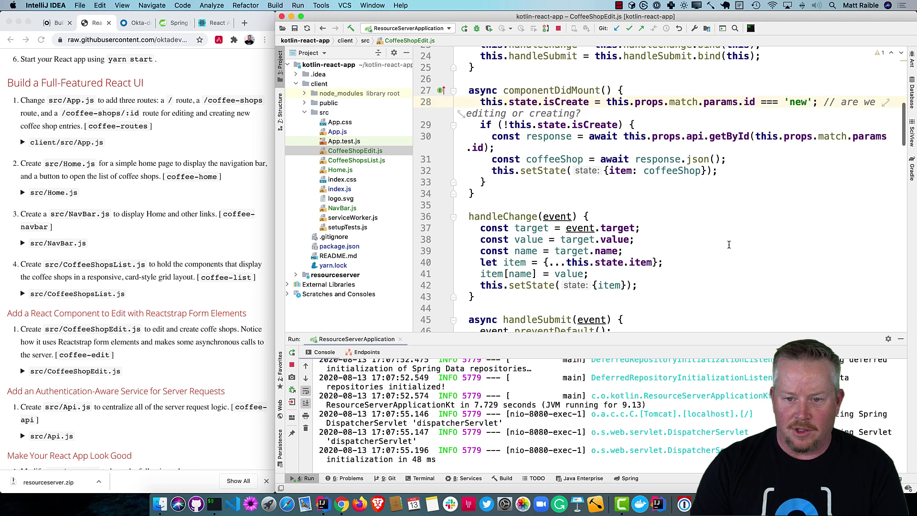
scroll(589, 138, "down", 2)
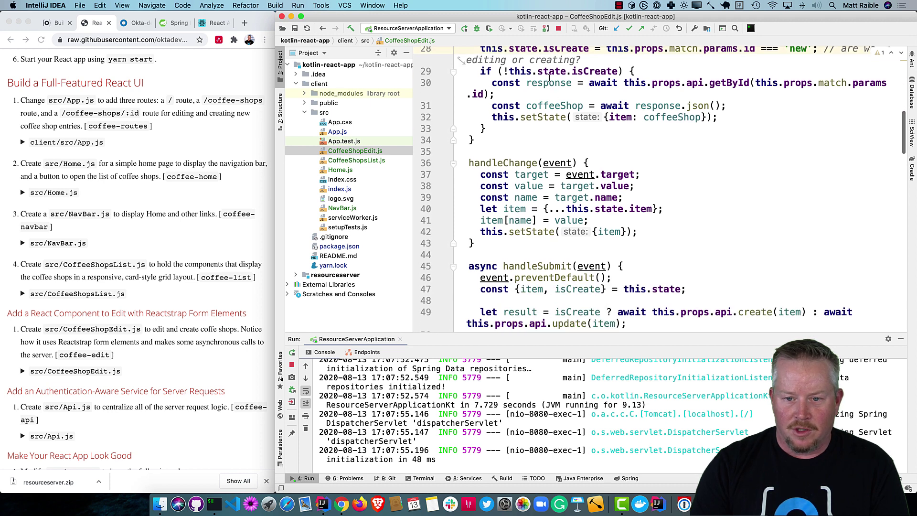
scroll(573, 107, "down", 1)
scroll(573, 107, "down", 1)
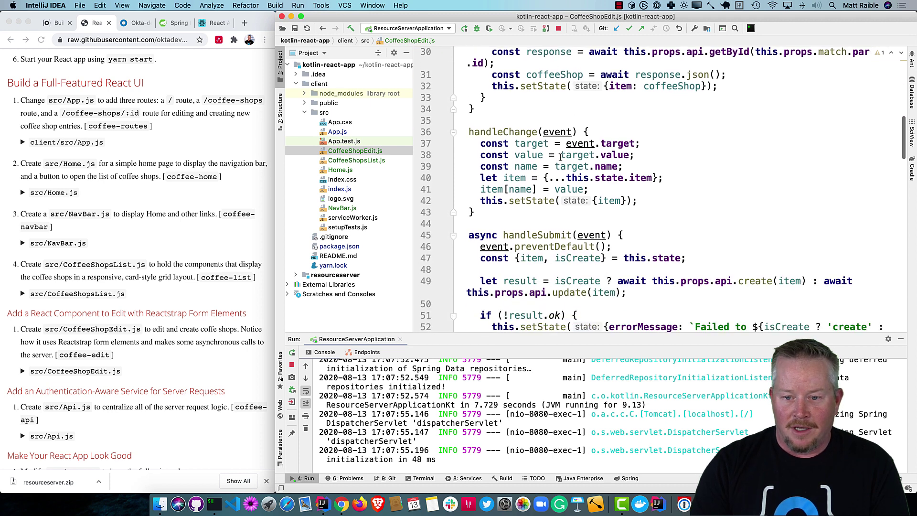
scroll(560, 155, "down", 3)
scroll(560, 159, "down", 2)
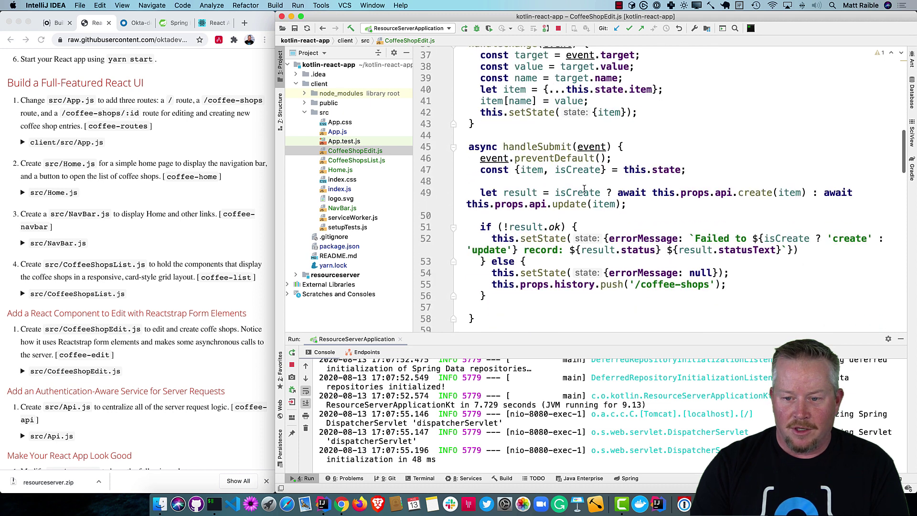
scroll(575, 203, "up", 3)
scroll(575, 201, "up", 1)
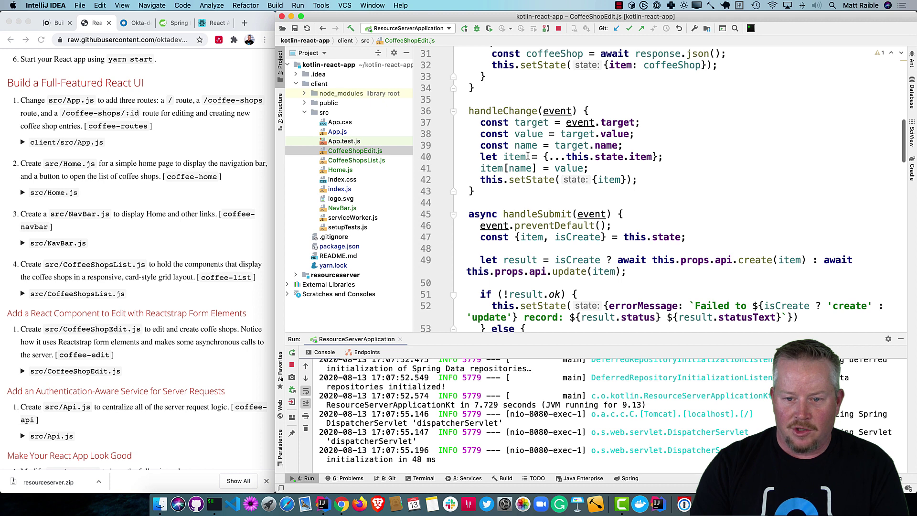
scroll(534, 165, "down", 2)
scroll(533, 165, "down", 2)
scroll(533, 166, "down", 2)
scroll(532, 168, "down", 2)
scroll(532, 168, "down", 2)
scroll(533, 168, "down", 2)
scroll(533, 168, "down", 1)
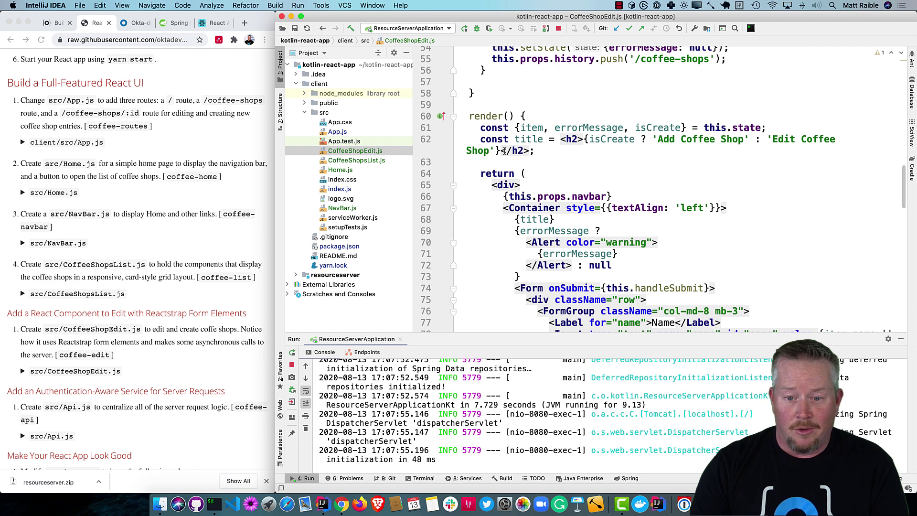
scroll(617, 148, "down", 2)
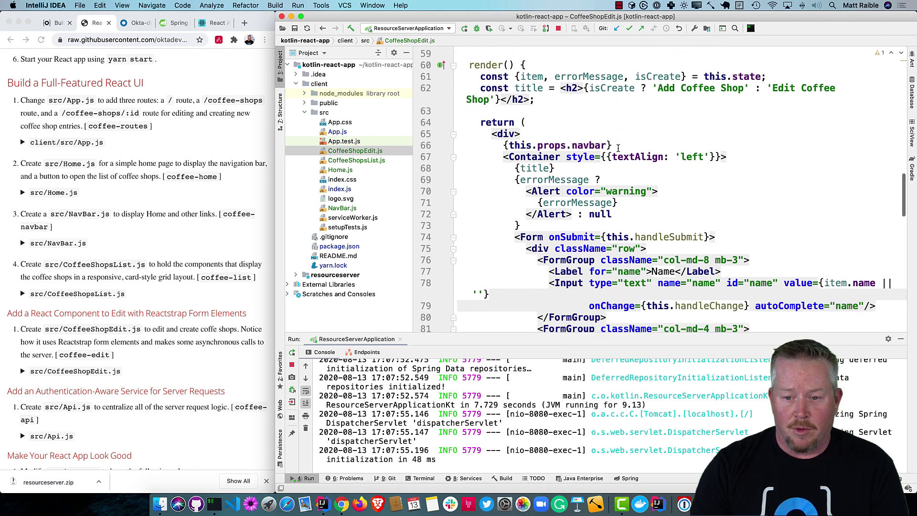
scroll(618, 148, "down", 1)
scroll(561, 121, "down", 3)
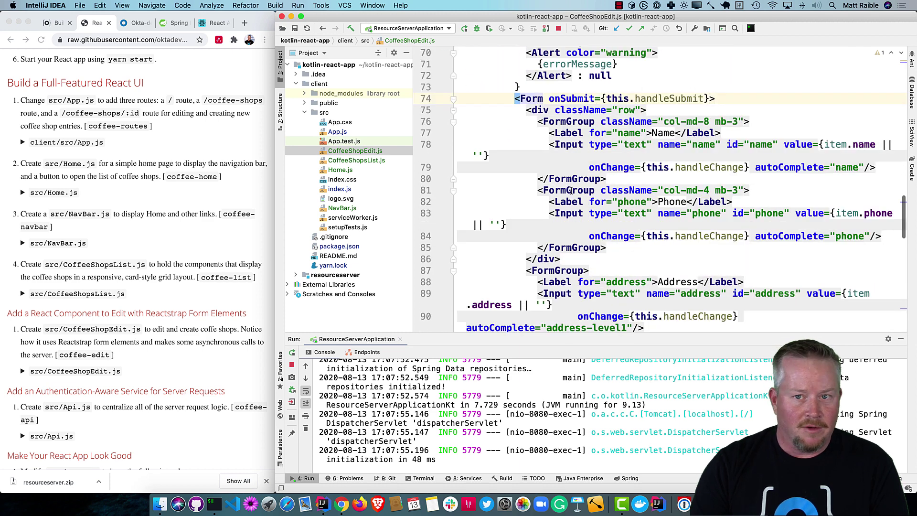
left_click(571, 190)
scroll(653, 133, "down", 5)
scroll(144, 252, "down", 2)
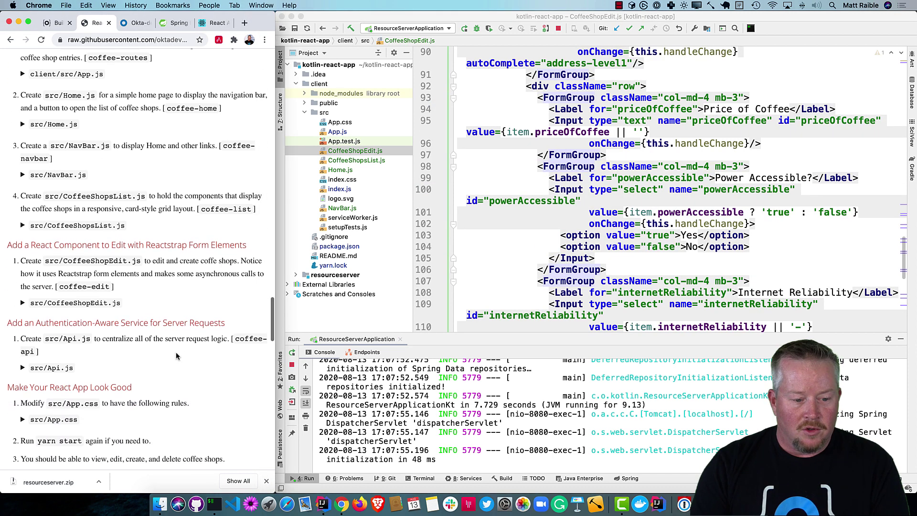
Create src/Api.js from the coffee-api live template
left_click(327, 115)
left_click(326, 115)
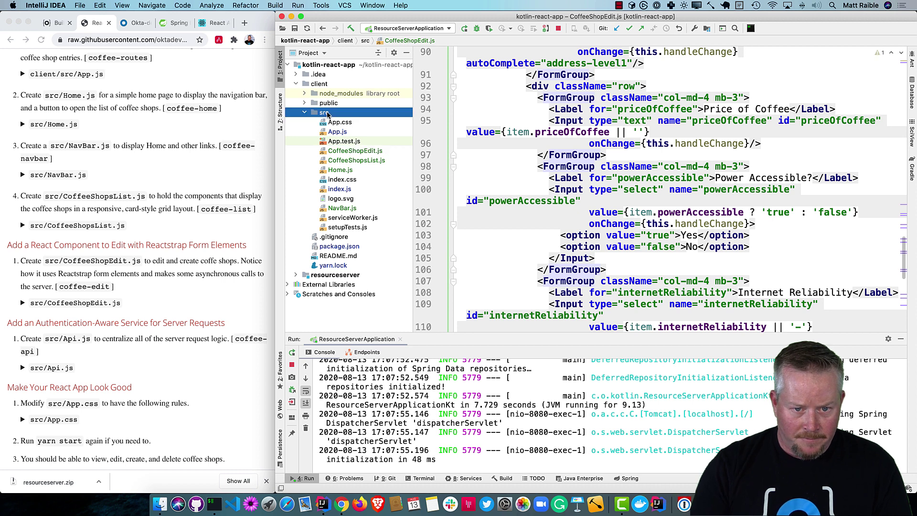
key("super+n")
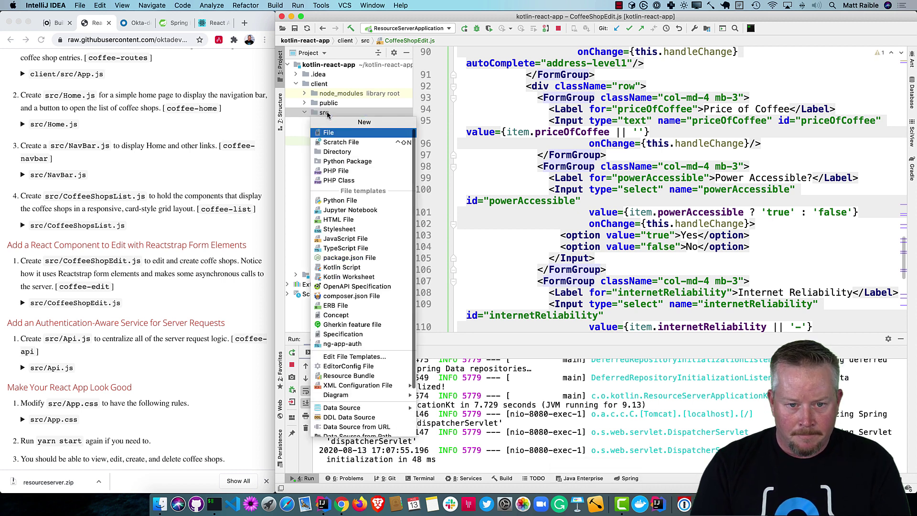
key("Return")
type("A")
type("js")
key("Return")
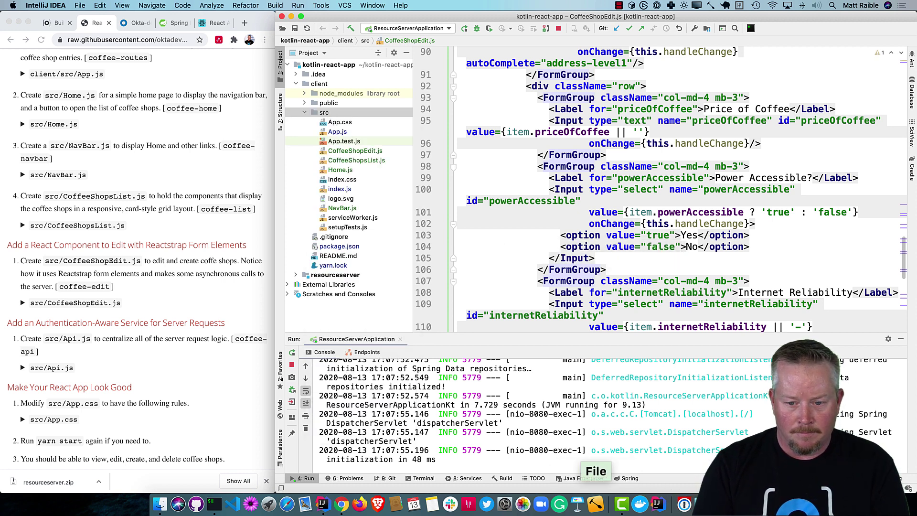
type("cof")
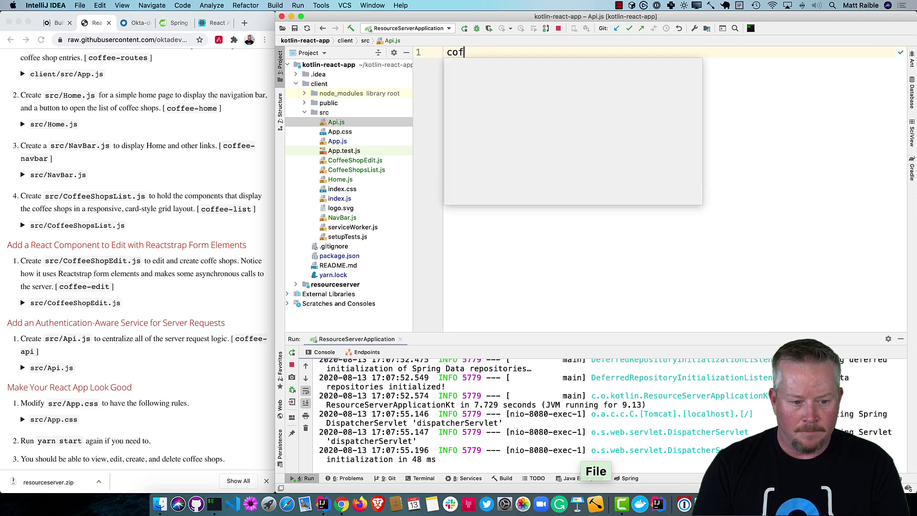
type("fee-api")
key("Return")
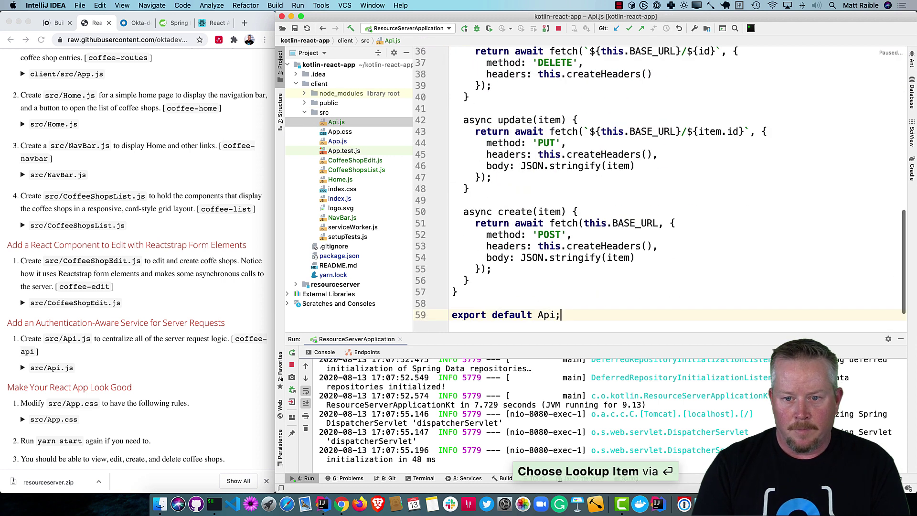
scroll(592, 179, "up", 1)
scroll(592, 179, "up", 7)
scroll(592, 180, "up", 4)
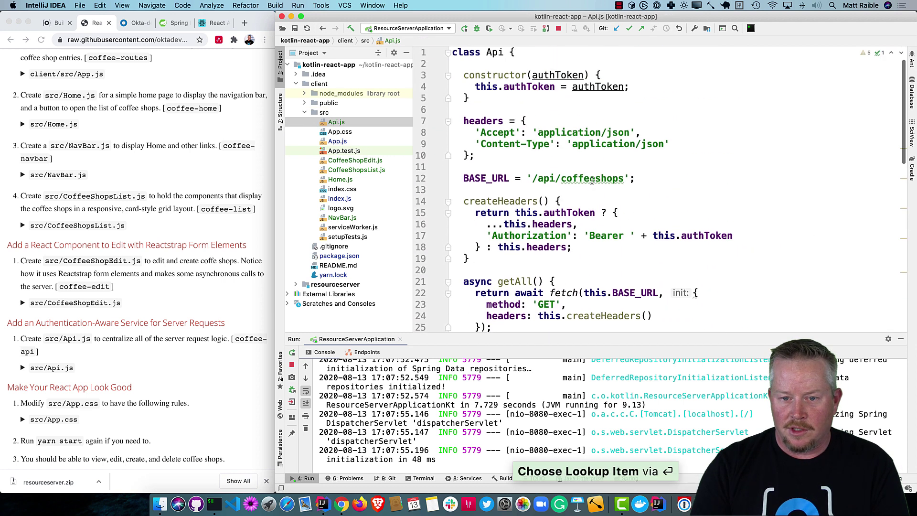
Review Api.js's authToken use, Authorization header, and BASE_URL and ${id} request URLs
left_click(519, 107)
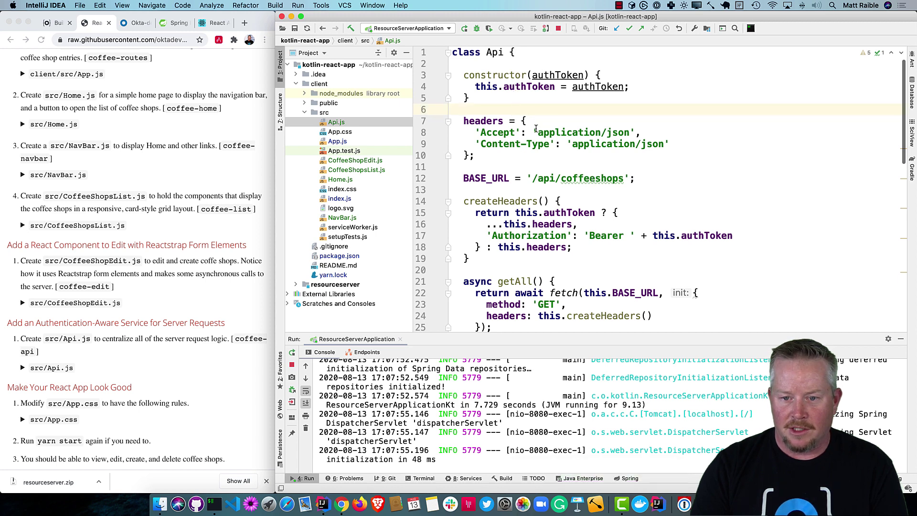
scroll(541, 155, "down", 2)
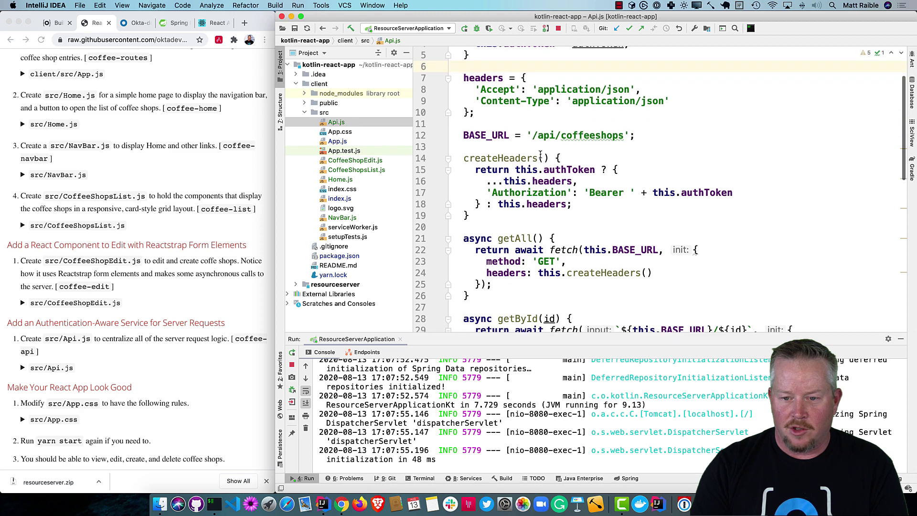
scroll(626, 168, "down", 2)
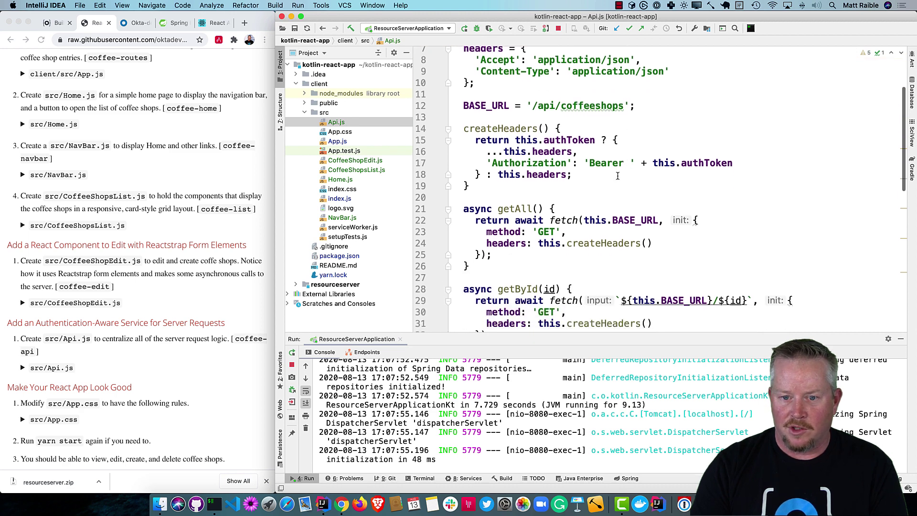
scroll(616, 178, "down", 2)
double_click(561, 122)
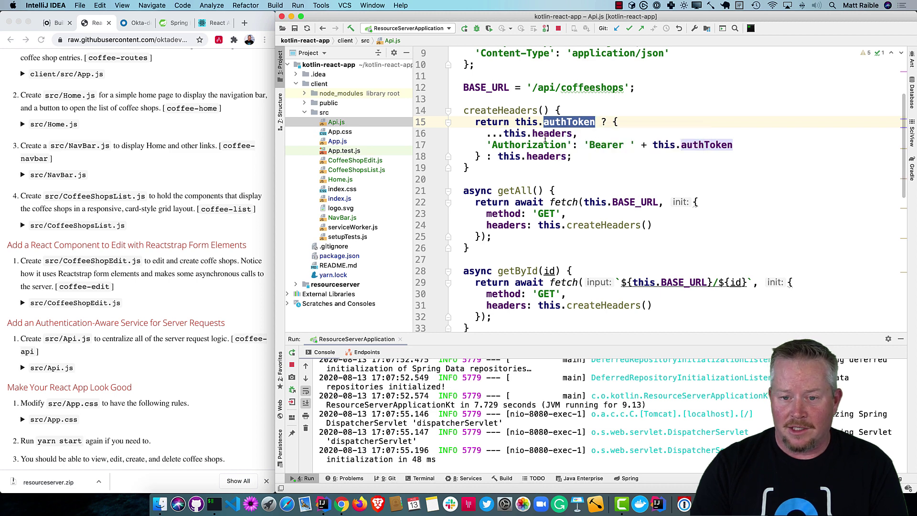
double_click(507, 144)
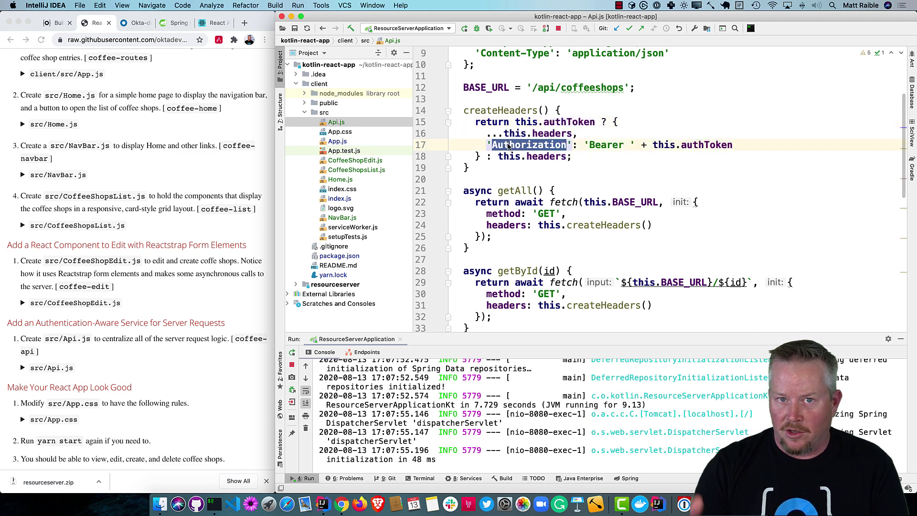
left_click(617, 122)
scroll(581, 164, "down", 2)
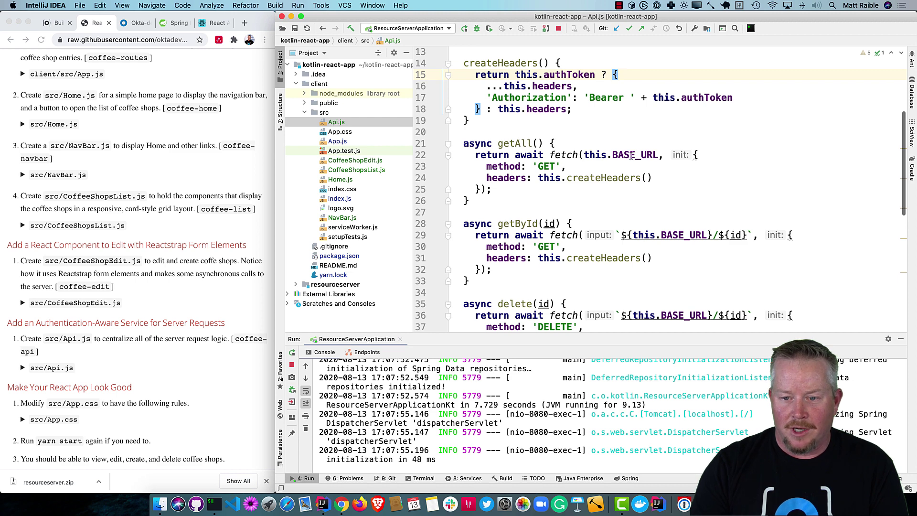
left_click(628, 154)
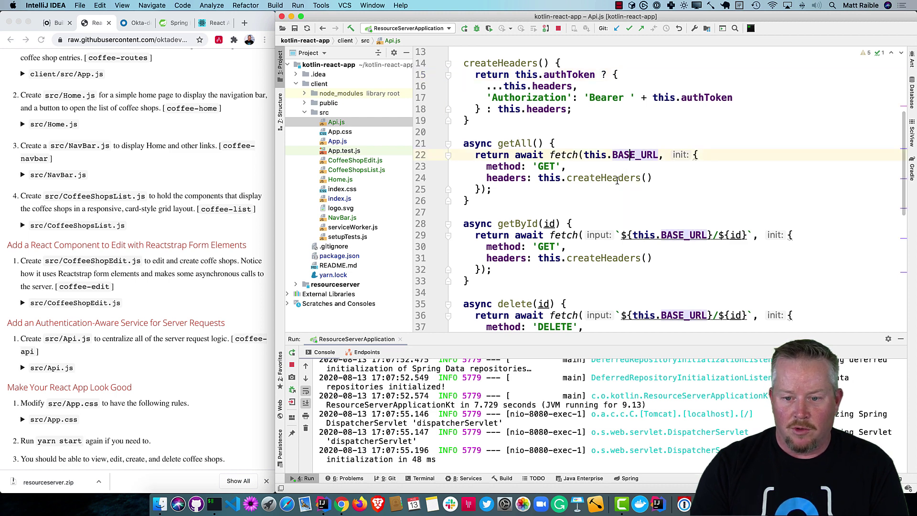
scroll(629, 198, "down", 2)
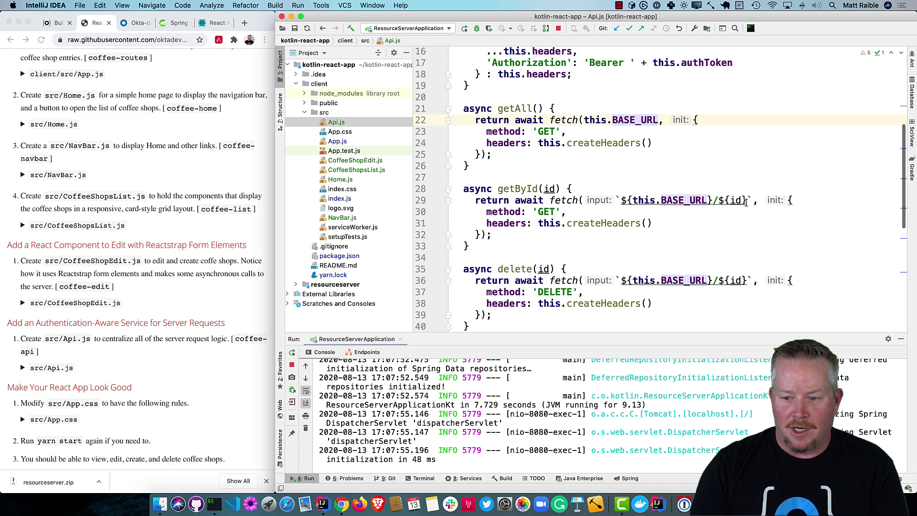
left_click_drag(746, 201, 715, 201)
scroll(659, 256, "down", 1)
scroll(661, 249, "down", 3)
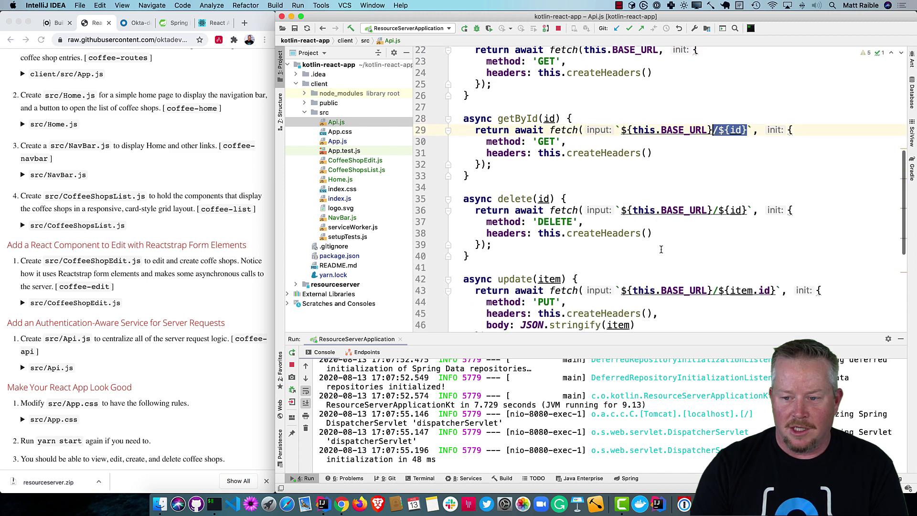
scroll(721, 271, "down", 2)
scroll(710, 264, "down", 1)
scroll(702, 259, "down", 2)
scroll(696, 255, "down", 2)
scroll(696, 255, "down", 2)
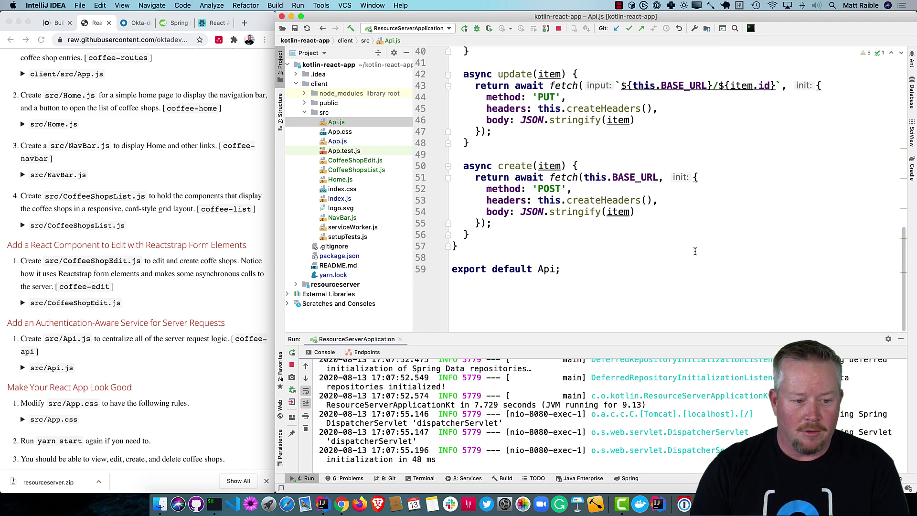
scroll(234, 256, "down", 1)
scroll(233, 255, "down", 2)
Append the coffee template's coffeeshop styles to App.css, save all, and show the client terminal
double_click(340, 132)
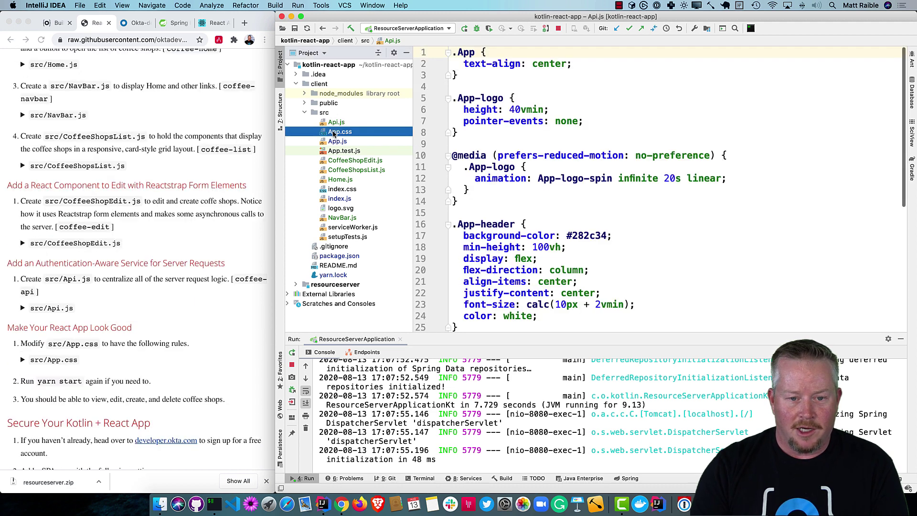
scroll(591, 256, "down", 1)
scroll(591, 255, "down", 3)
left_click(536, 278)
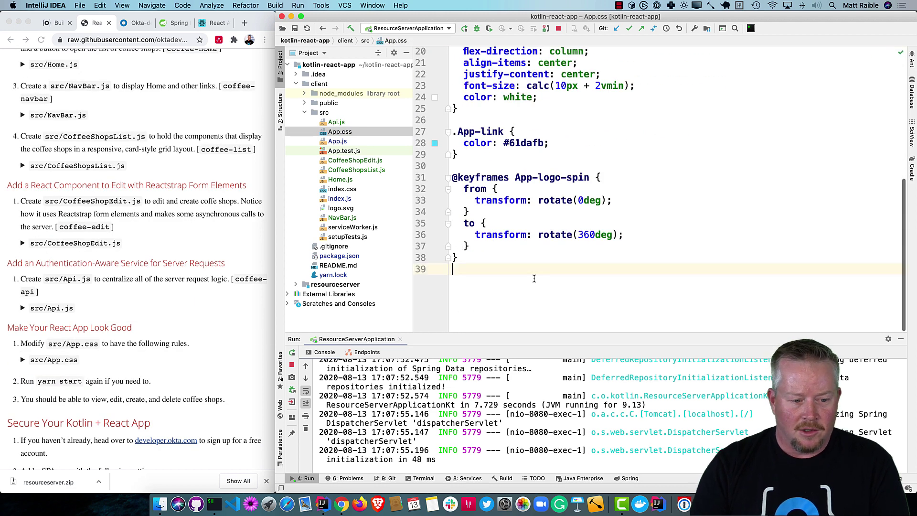
key("Return")
type("coffee")
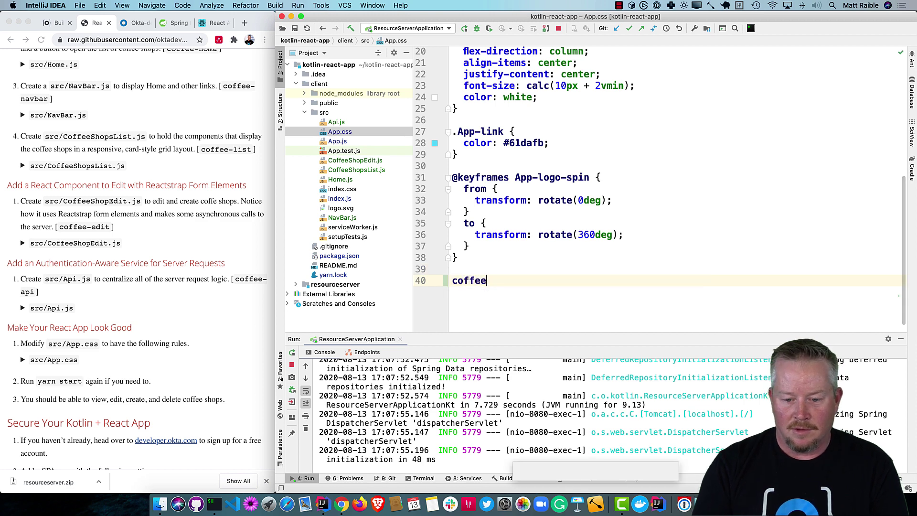
key("Tab")
key("super+s")
left_click(320, 354)
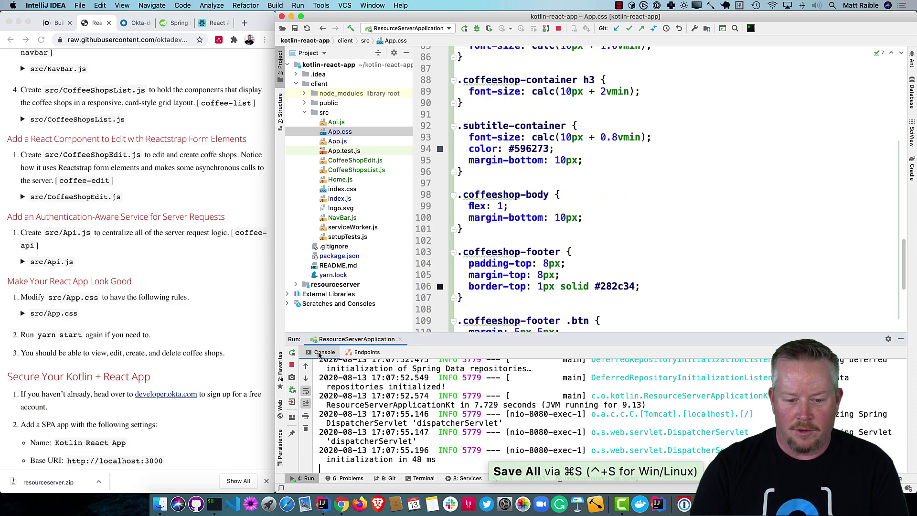
left_click(423, 478)
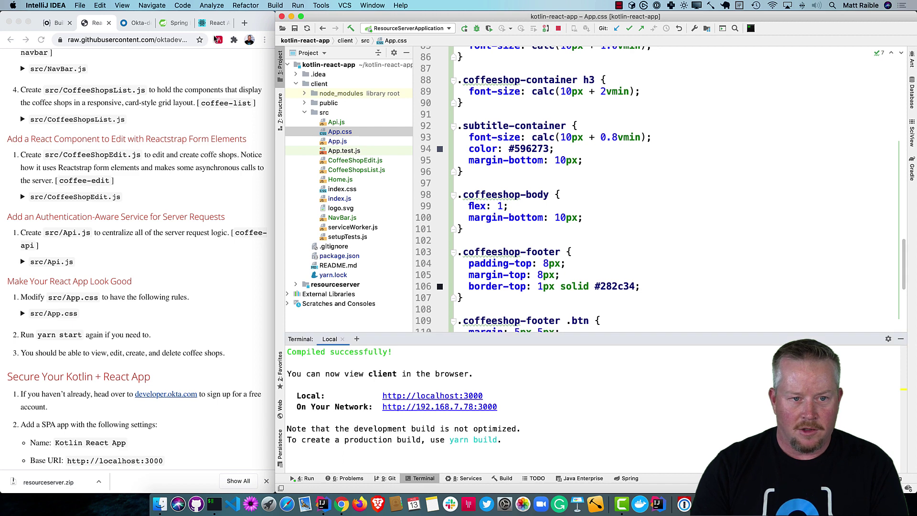
In the reloaded React app, change Oblique's price of coffee from 1.5 to 2
left_click(215, 24)
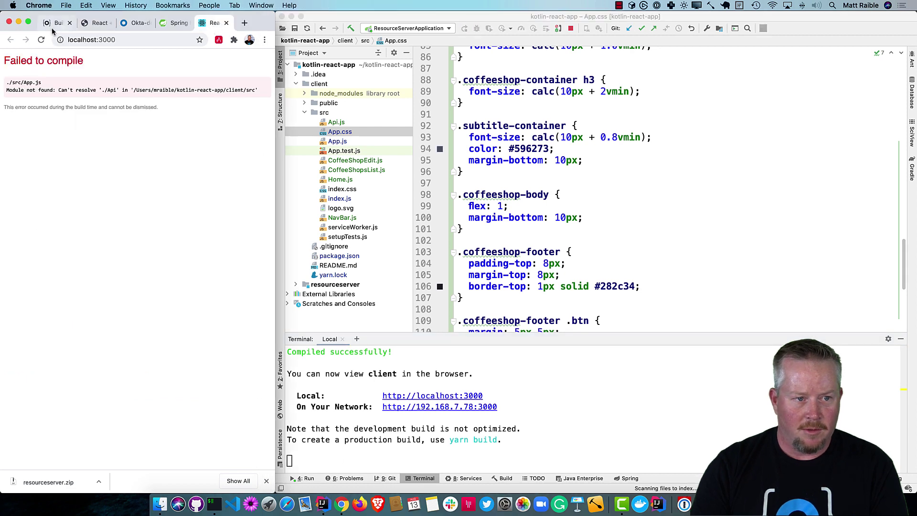
left_click(41, 41)
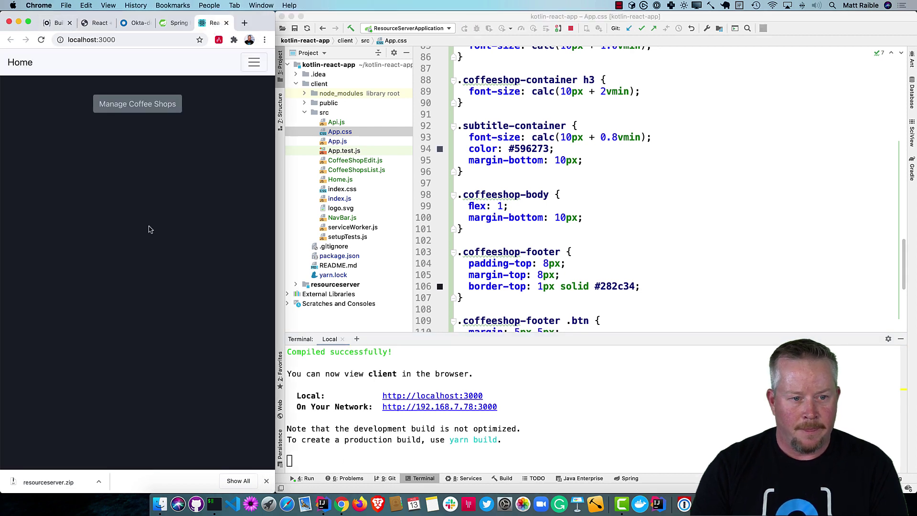
left_click(138, 105)
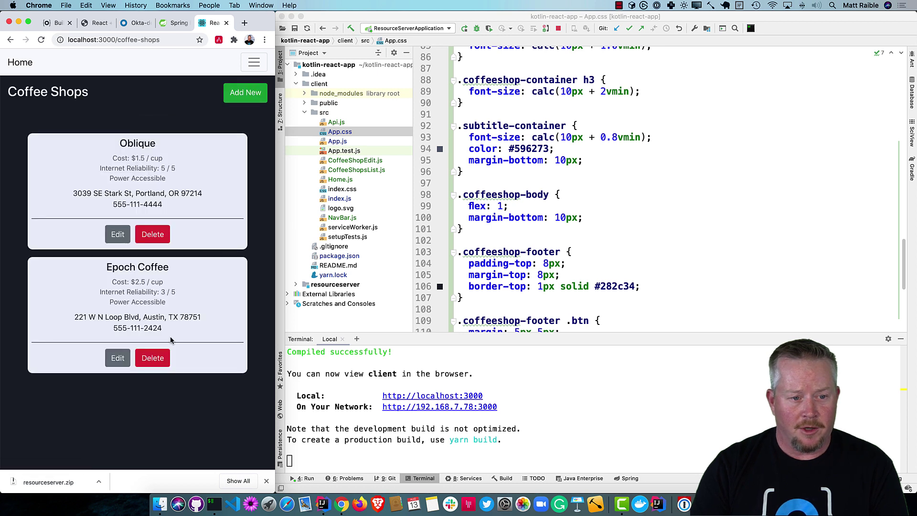
left_click(118, 235)
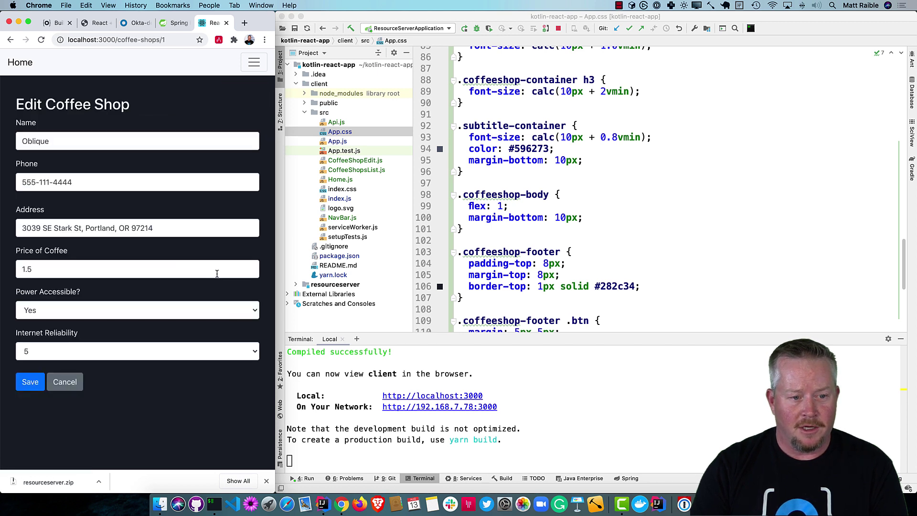
left_click_drag(74, 272, 16, 268)
left_click(27, 380)
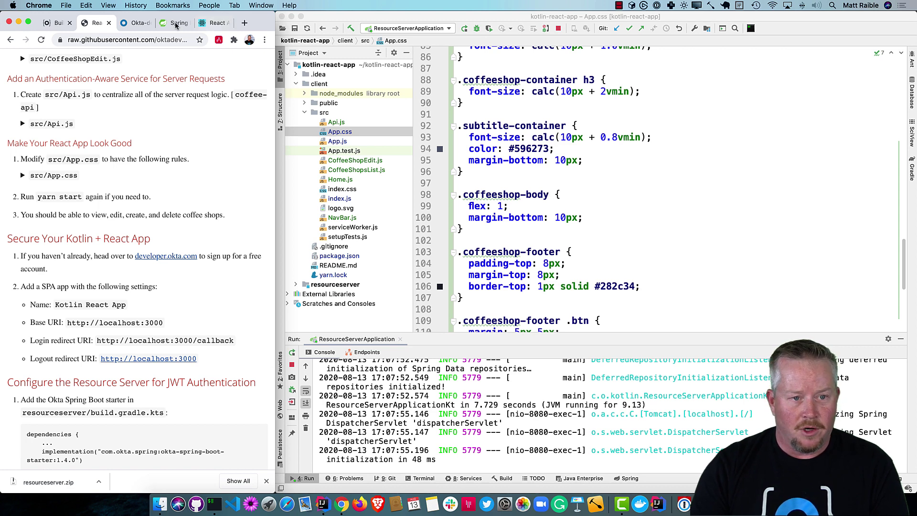
Sign in to Okta with the saved password, go full screen, and open Applications
left_click(140, 24)
left_click(137, 293)
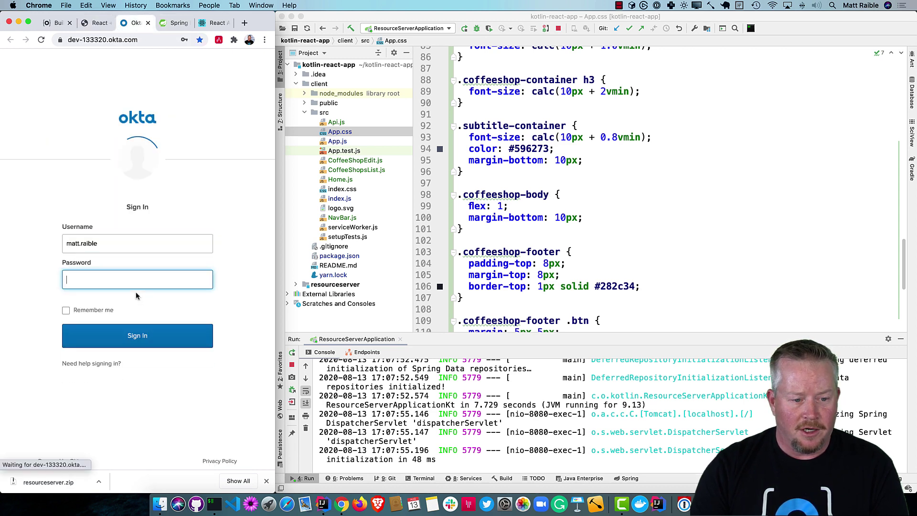
left_click(133, 305)
left_click(136, 334)
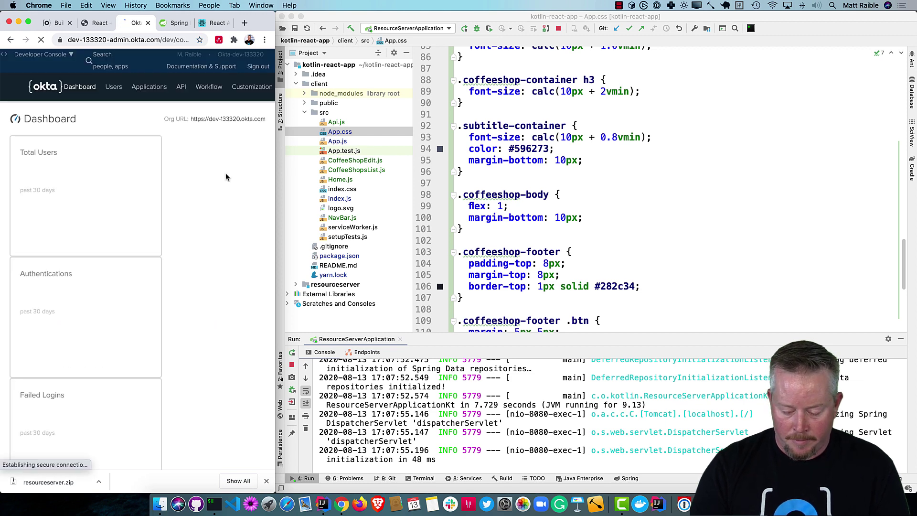
key("ctrl+alt+Return")
left_click(358, 76)
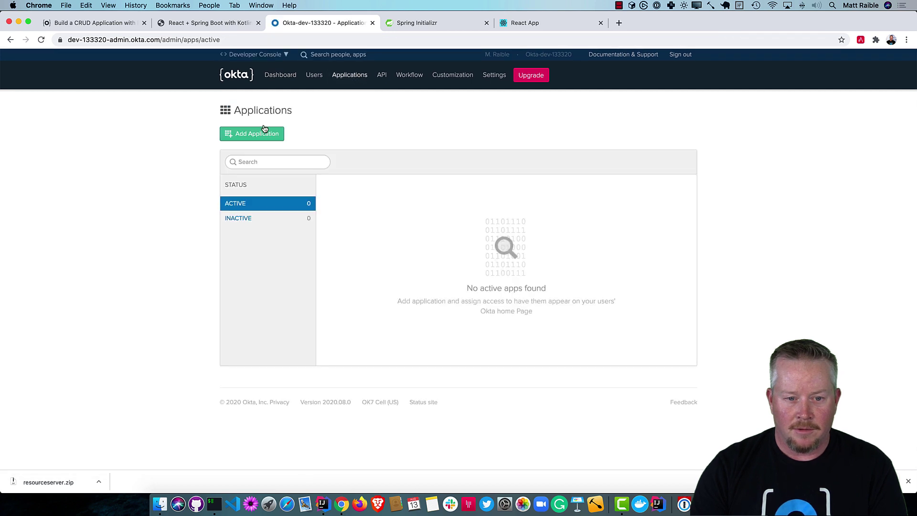
Start a new Okta application using the Single-Page App platform
left_click(262, 136)
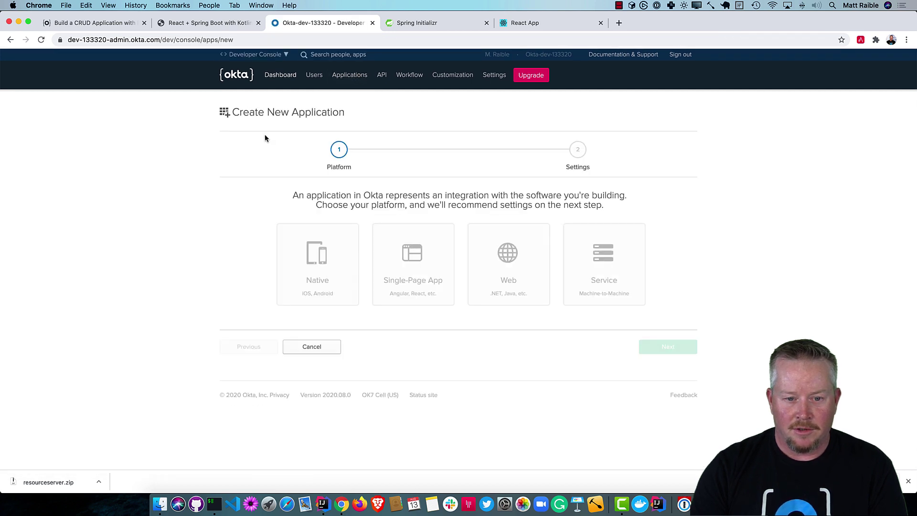
left_click(438, 302)
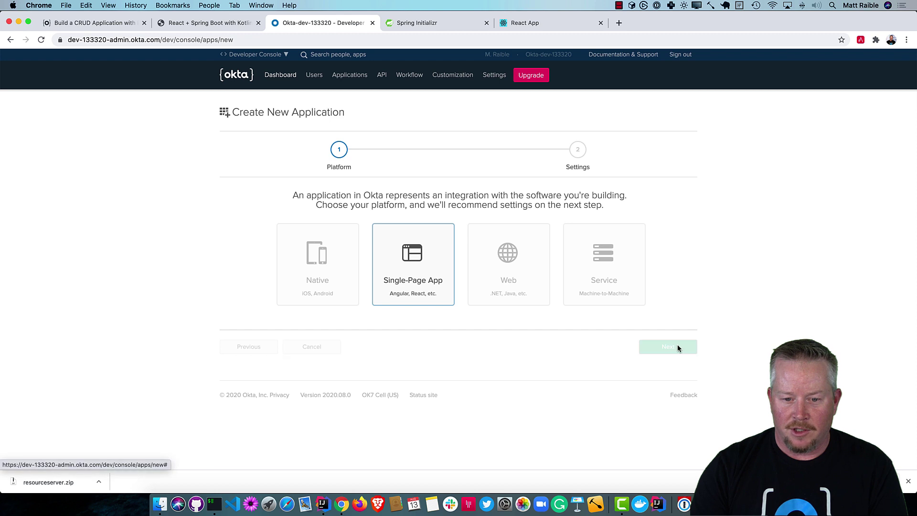
left_click(678, 344)
Save React for Coffee with port-3000 redirects, implicit/ removed from login, and copy its Client ID
triple_click(435, 266)
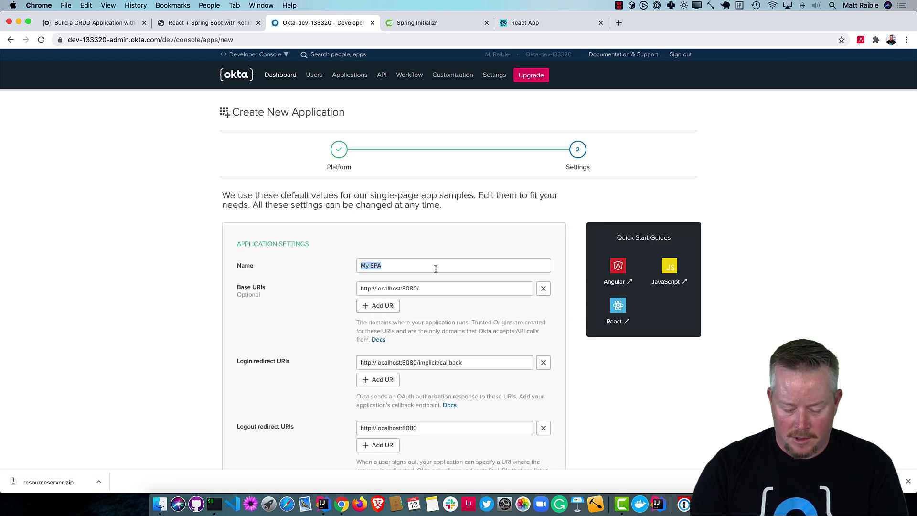
type("React for Coffee")
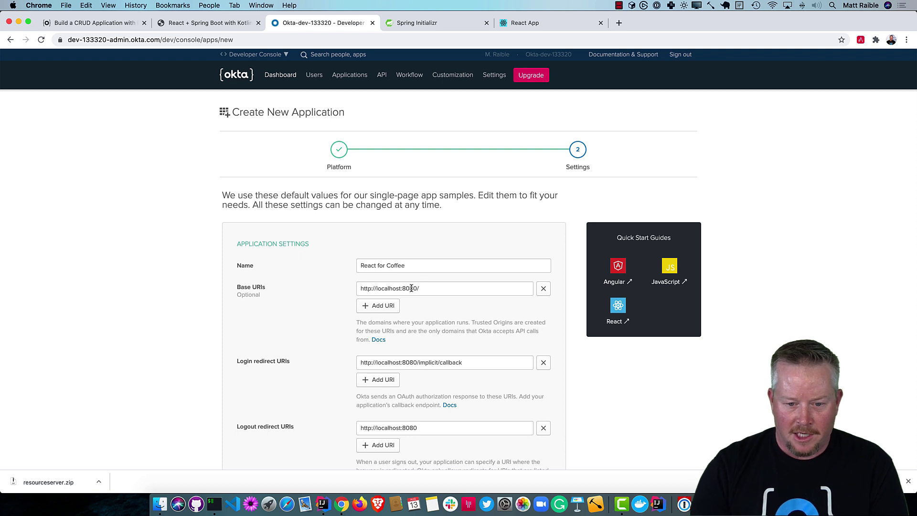
type("3000")
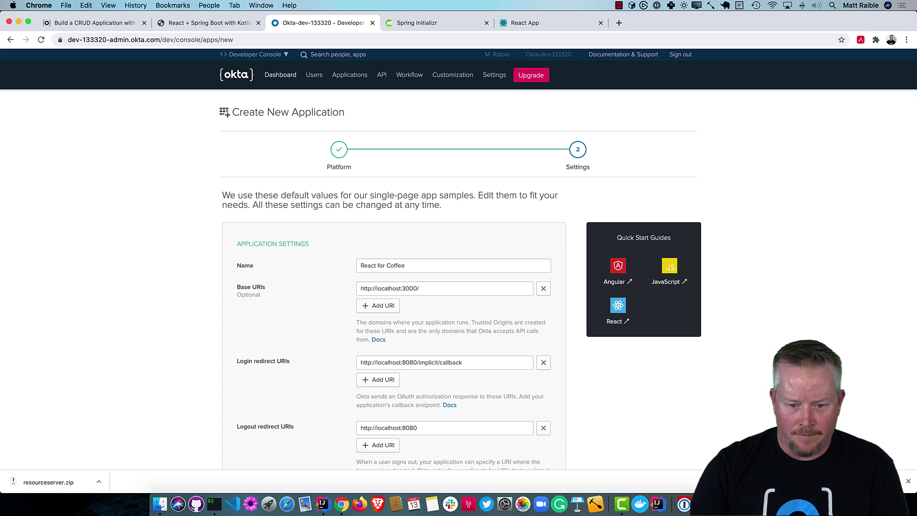
scroll(410, 290, "down", 3)
double_click(409, 278)
type("3000/")
double_click(433, 279)
key("Delete")
key("Delete")
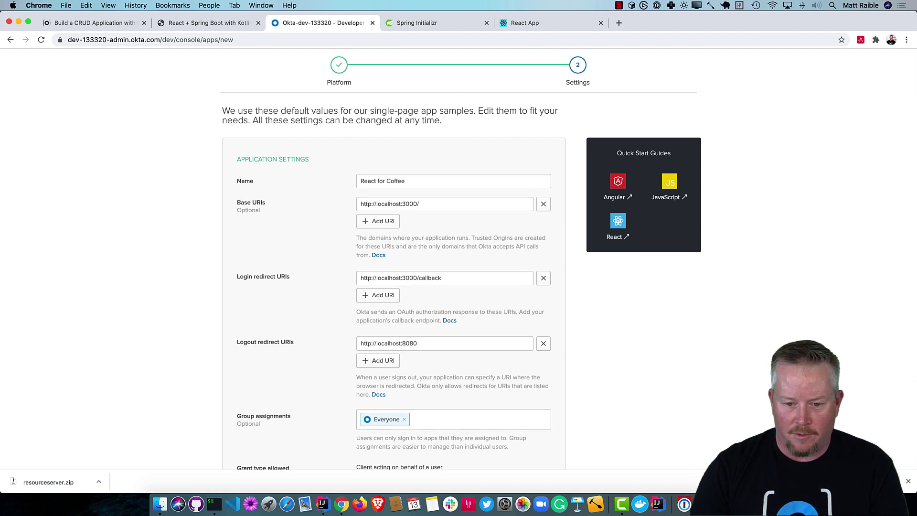
scroll(436, 272, "down", 5)
double_click(410, 209)
type("3000")
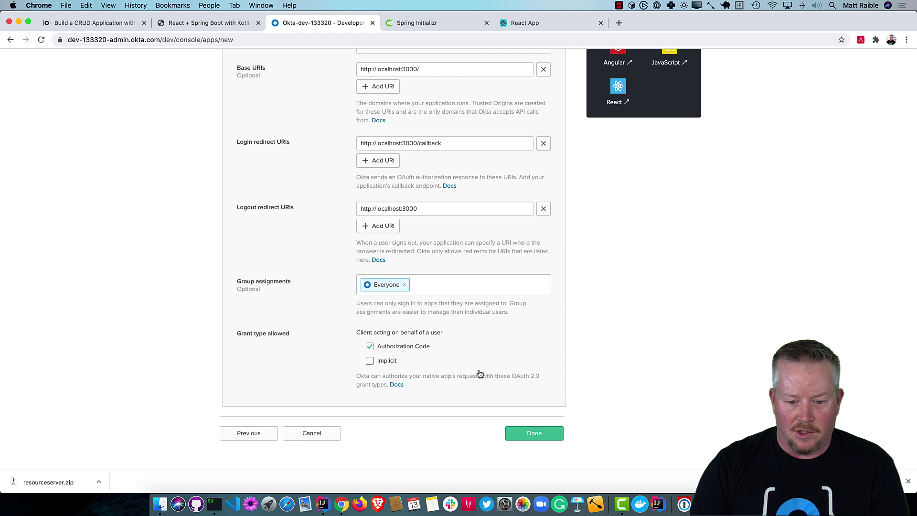
left_click(529, 433)
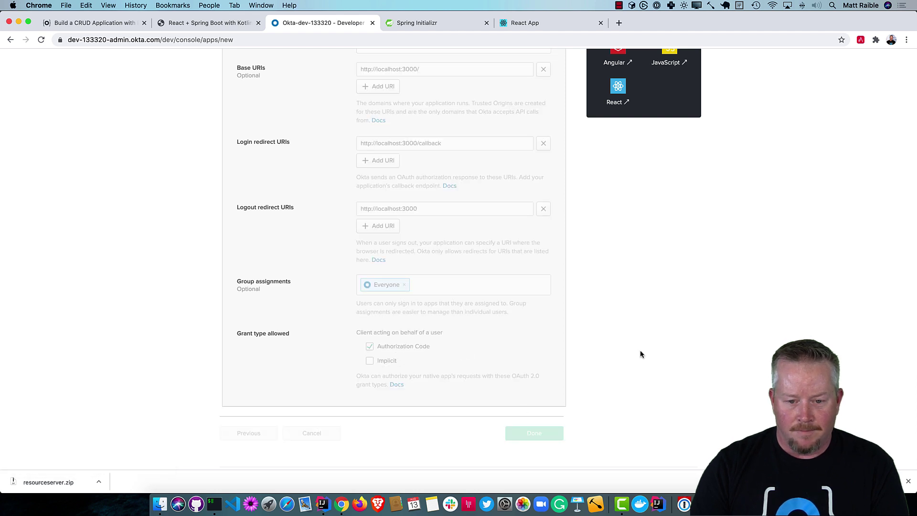
scroll(553, 329, "down", 3)
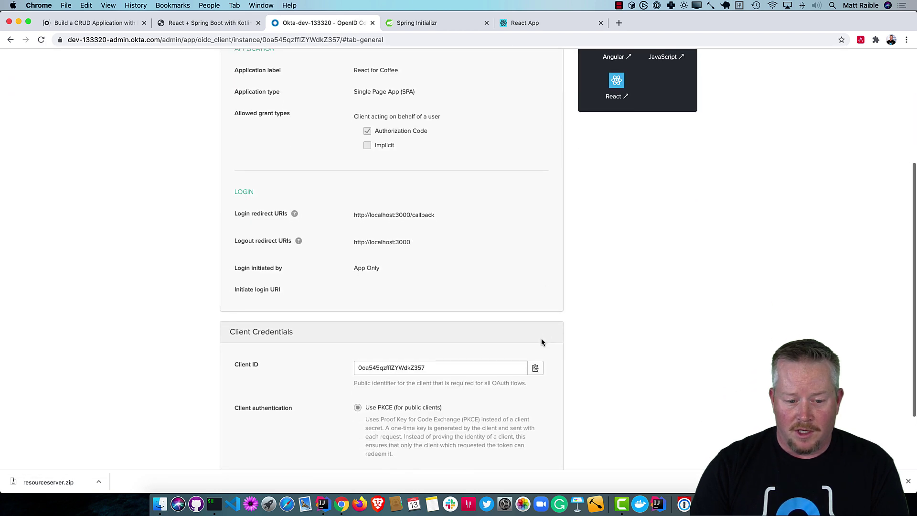
left_click(535, 367)
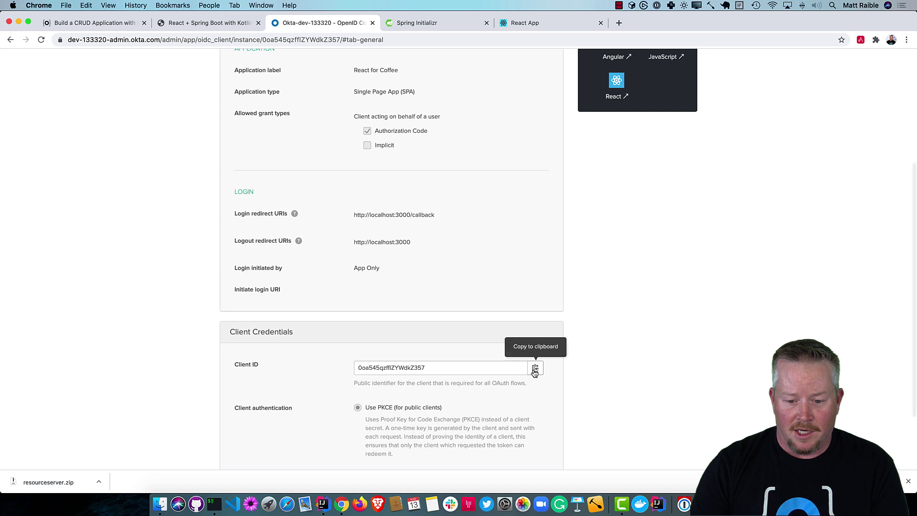
left_click(187, 26)
scroll(422, 259, "down", 3)
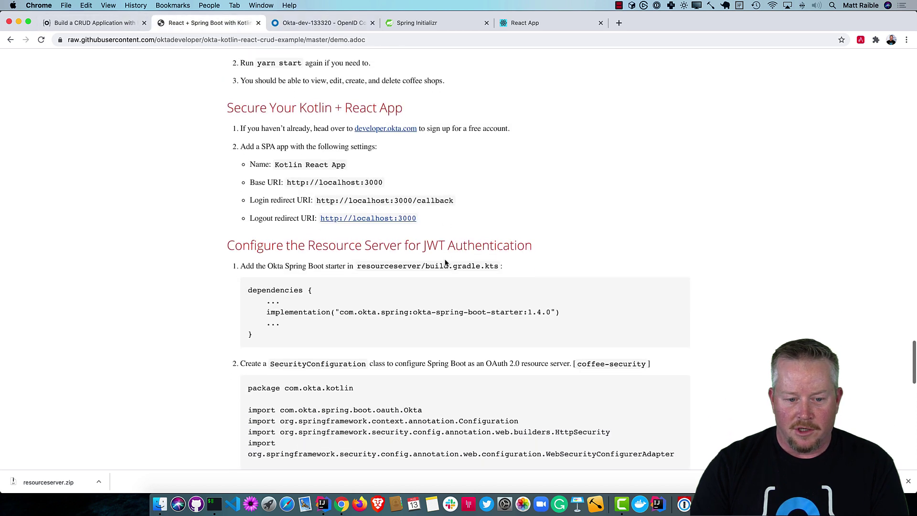
scroll(422, 258, "down", 2)
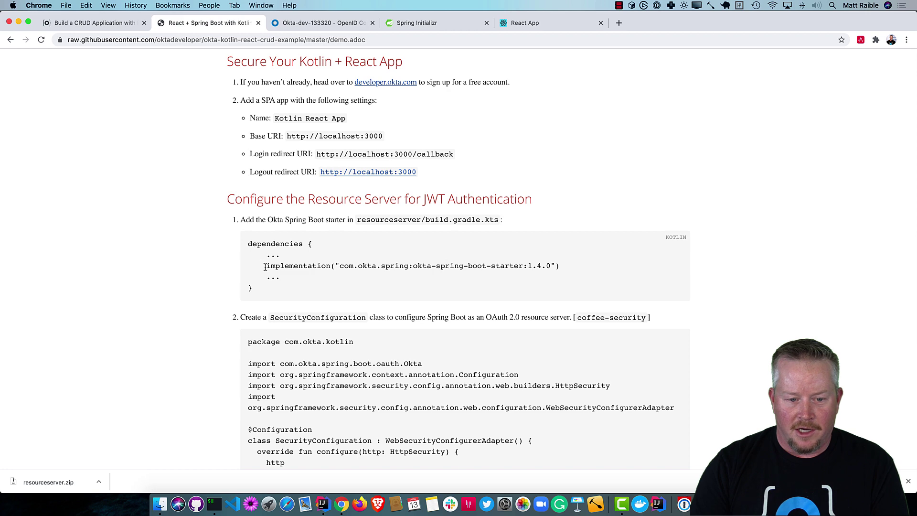
Add the okta-spring-boot-starter 1.4.0 dependency to resourceserver's build.gradle.kts and save
left_click_drag(265, 266, 558, 261)
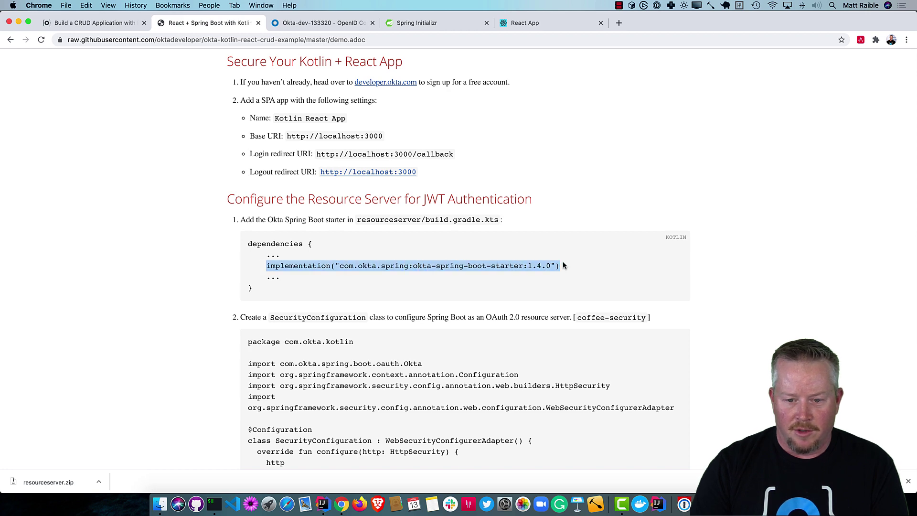
key("super+Tab")
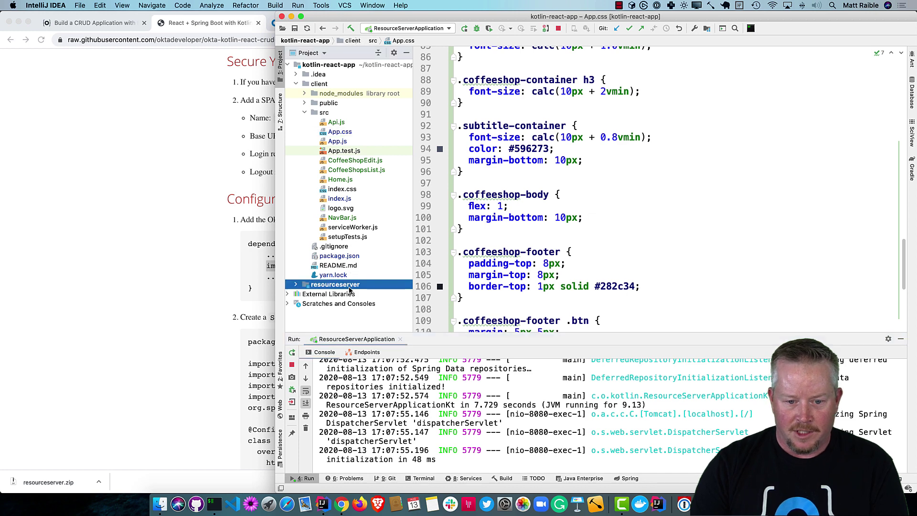
double_click(351, 285)
double_click(344, 264)
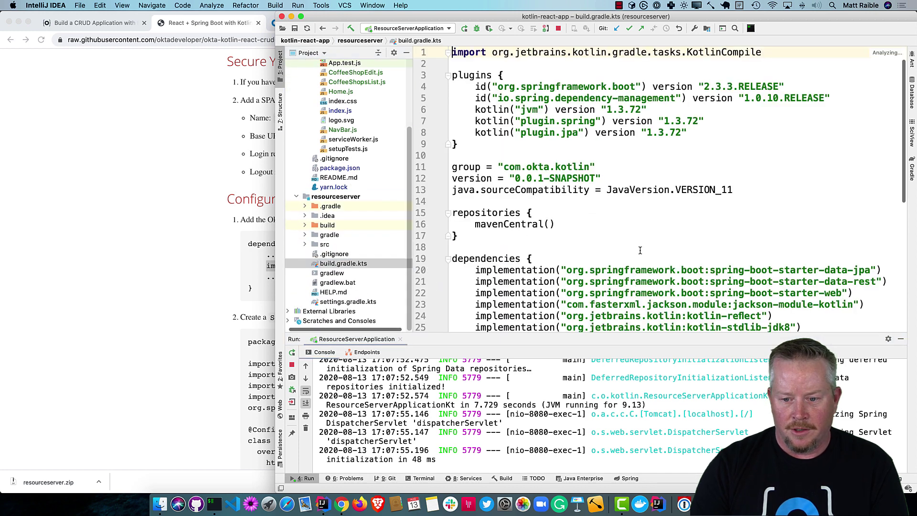
scroll(645, 215, "down", 5)
left_click(810, 220)
key("Return")
key("super+v")
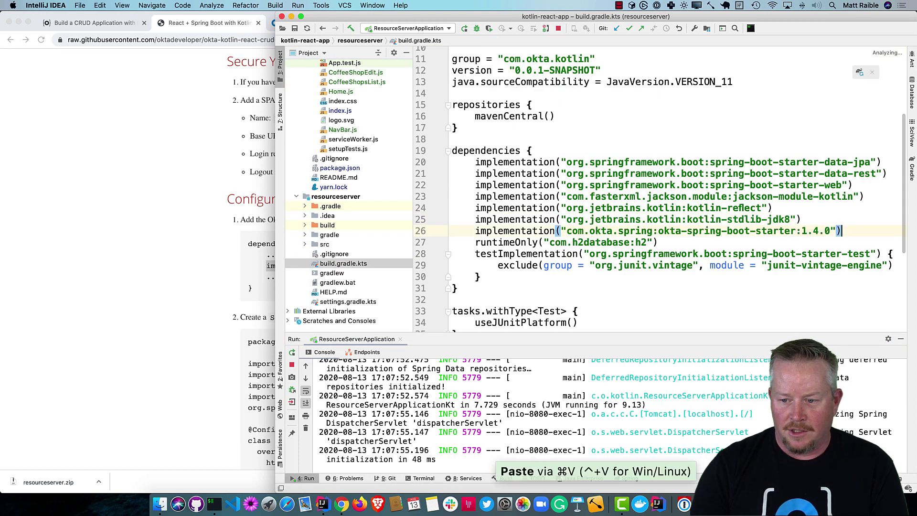
key("super+s")
Read the guide's SecurityConfiguration section, highlighting the 401 response body line
left_click(244, 317)
scroll(203, 313, "down", 2)
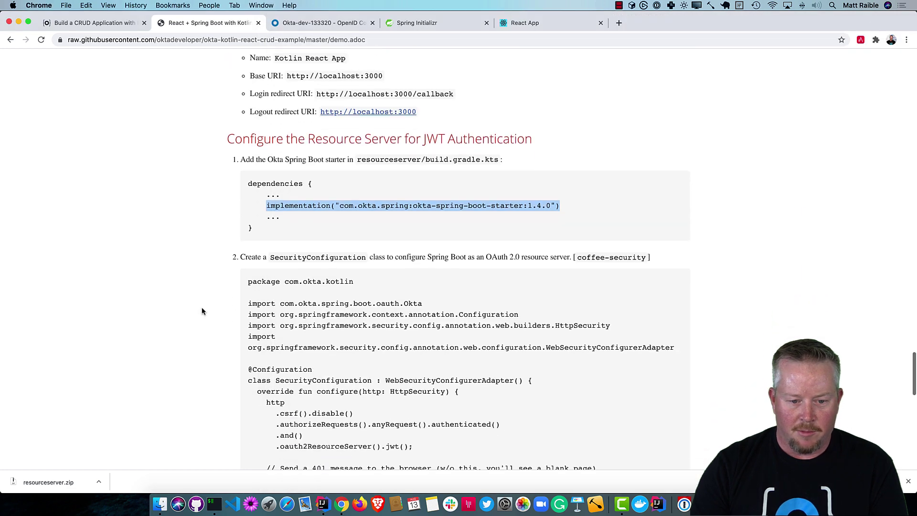
scroll(203, 313, "down", 2)
scroll(229, 272, "down", 2)
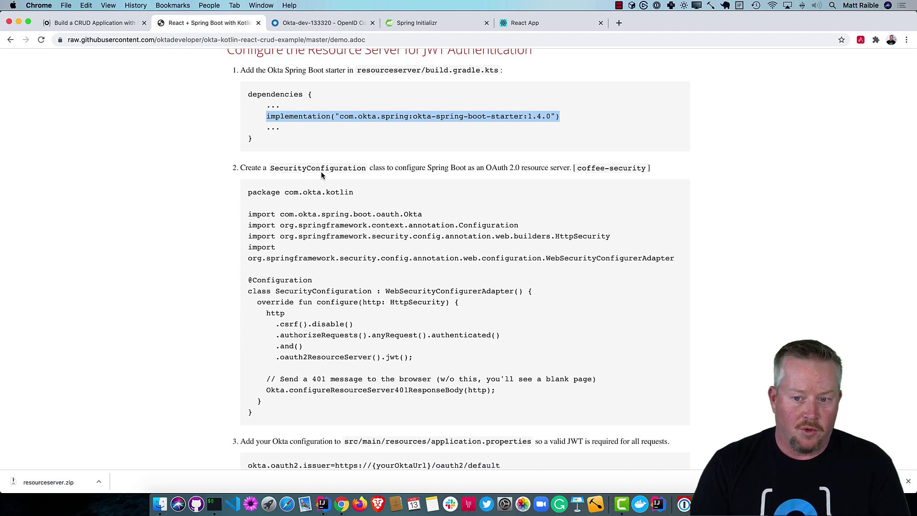
scroll(445, 168, "up", 1)
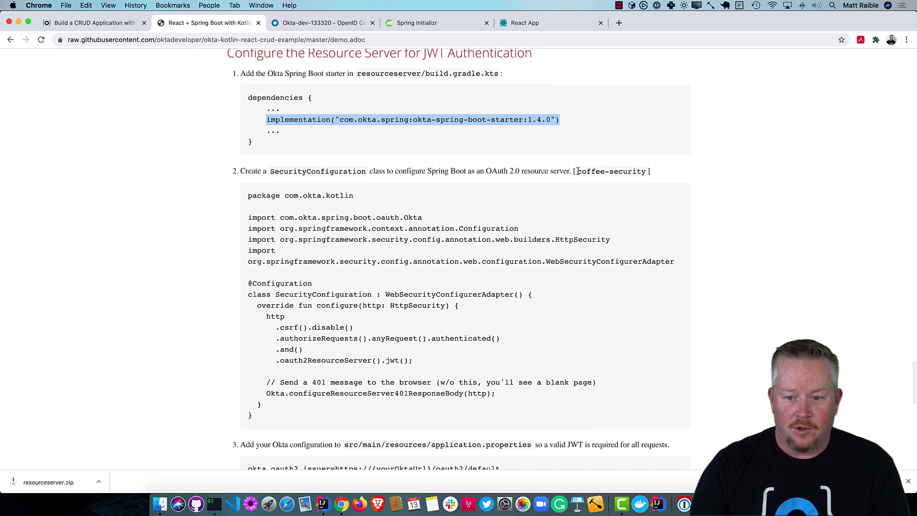
left_click(578, 171)
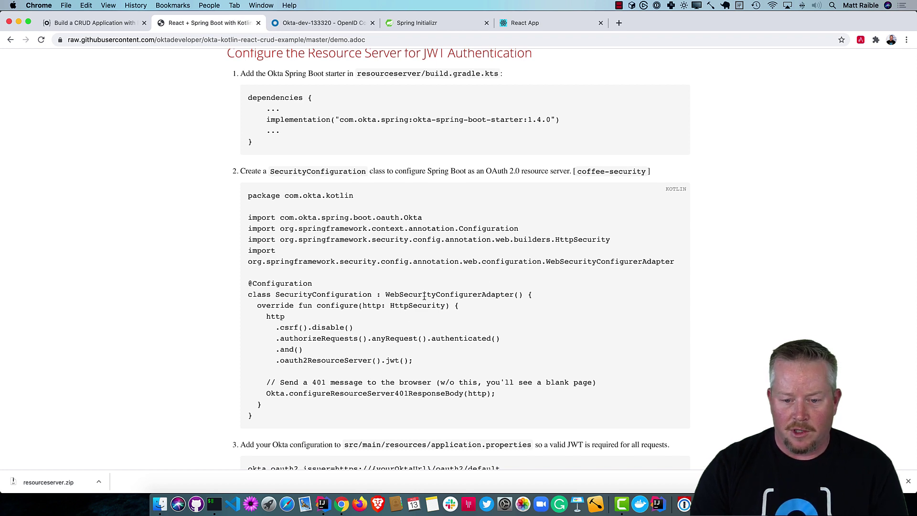
scroll(419, 318, "down", 2)
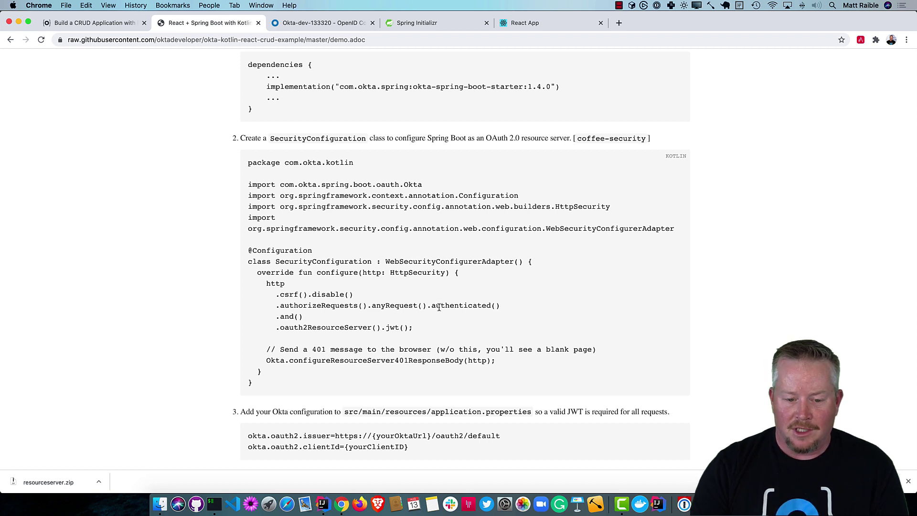
scroll(438, 308, "down", 2)
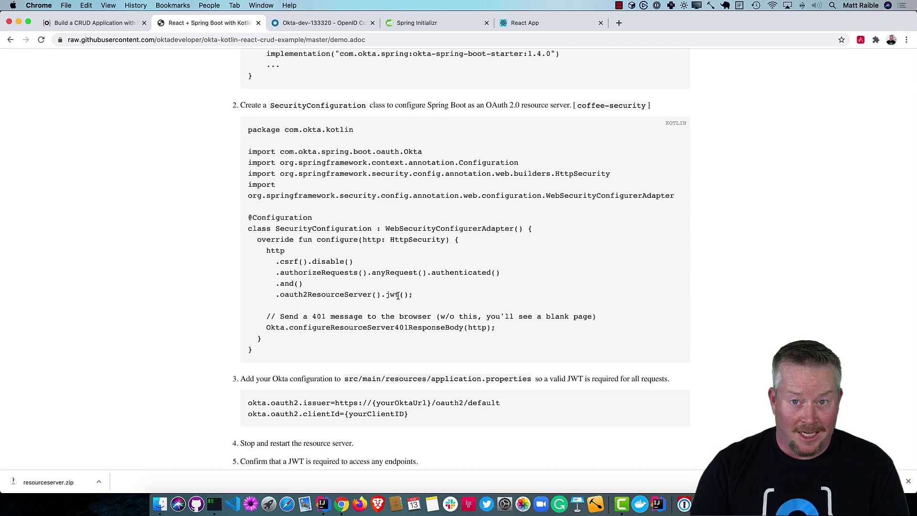
left_click_drag(266, 327, 495, 328)
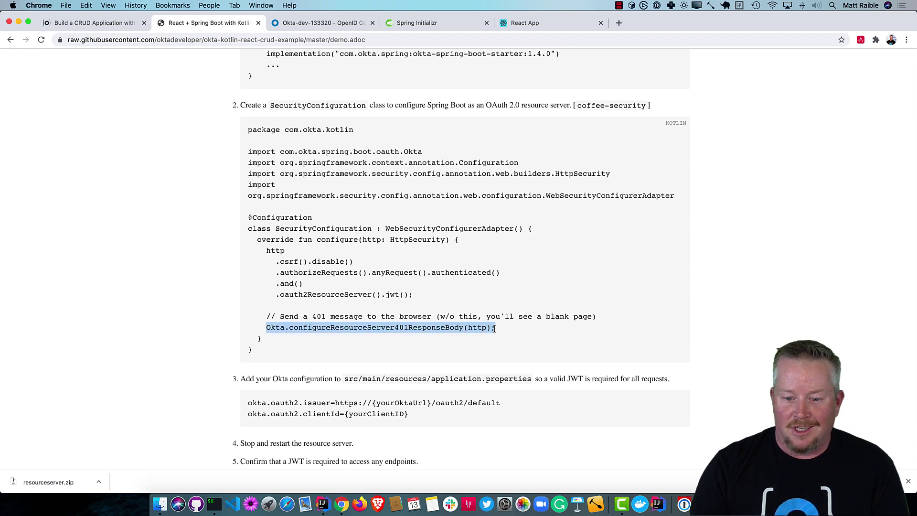
Create SecurityConfiguration.kt from the coffee-security snippet, requiring authenticated JWT requests with a 401 response
key("super+Tab")
key("super+n")
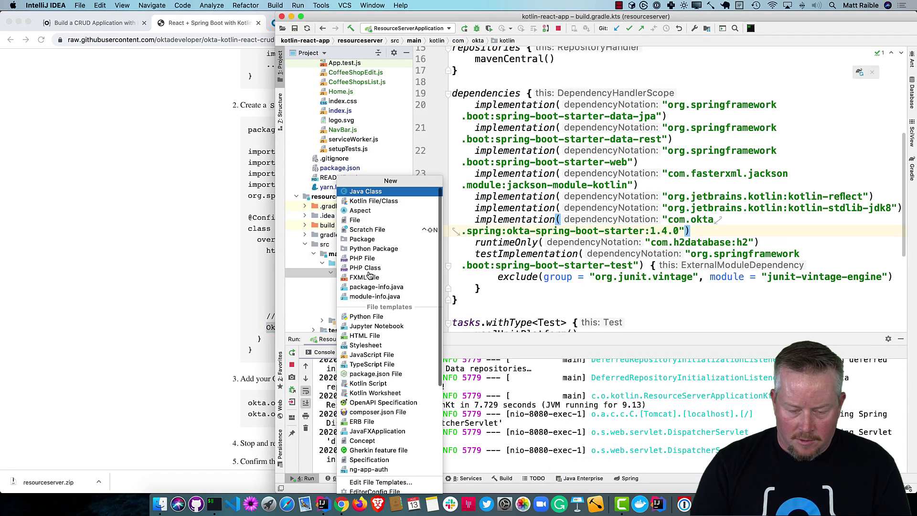
key("Down")
key("Return")
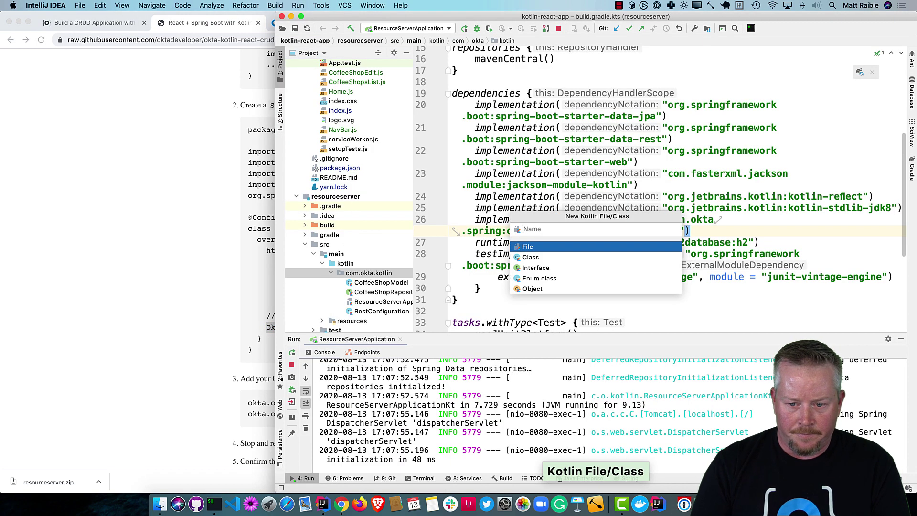
type("SecurityConfiguration")
key("Return")
type("coffee-secu")
key("super+Return")
key("super+j")
key("Return")
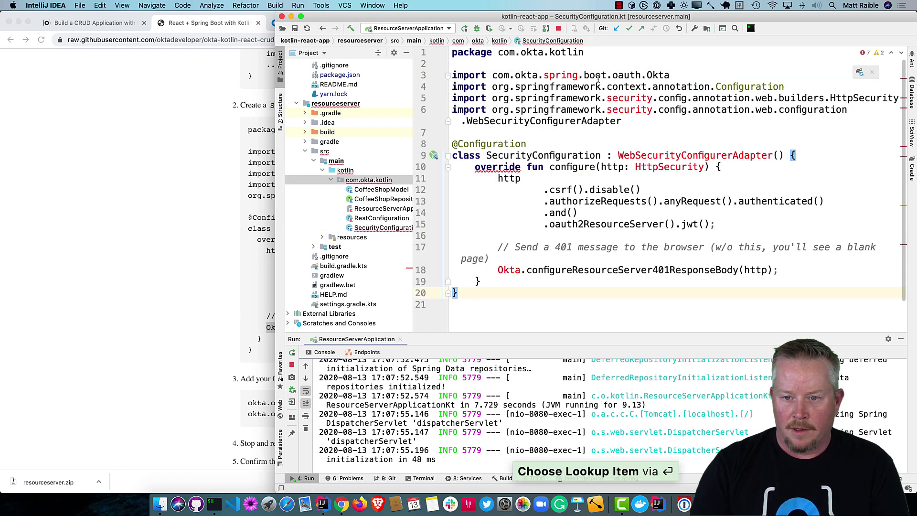
Check the unresolved security import and reload the resourceserver Gradle project to fetch the Okta dependency
left_click(623, 98)
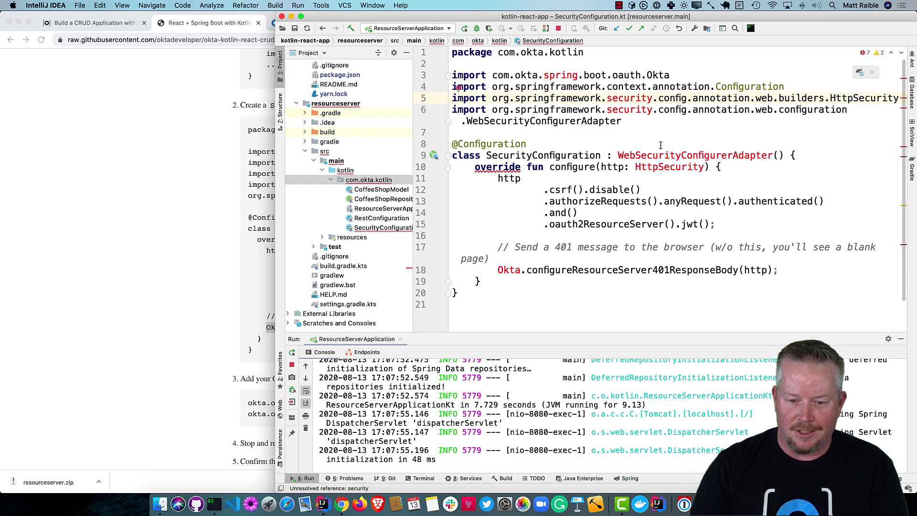
left_click(913, 167)
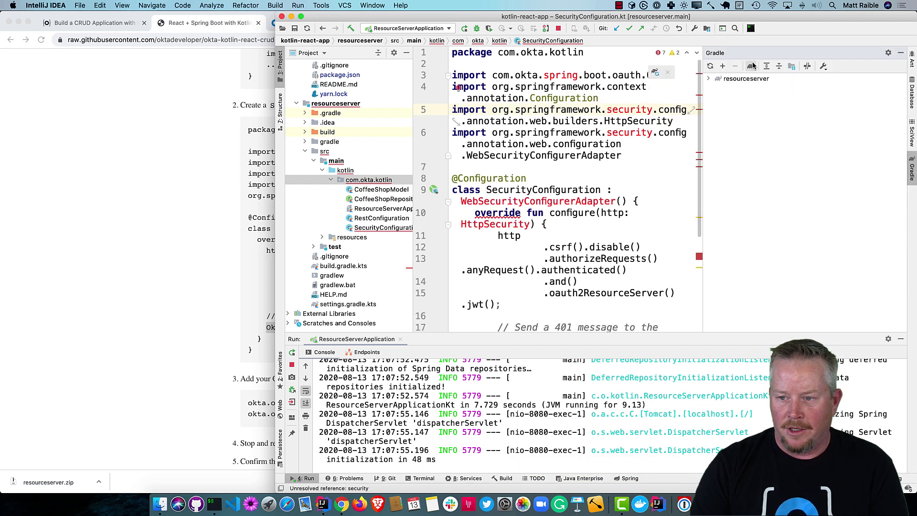
right_click(744, 80)
left_click(755, 95)
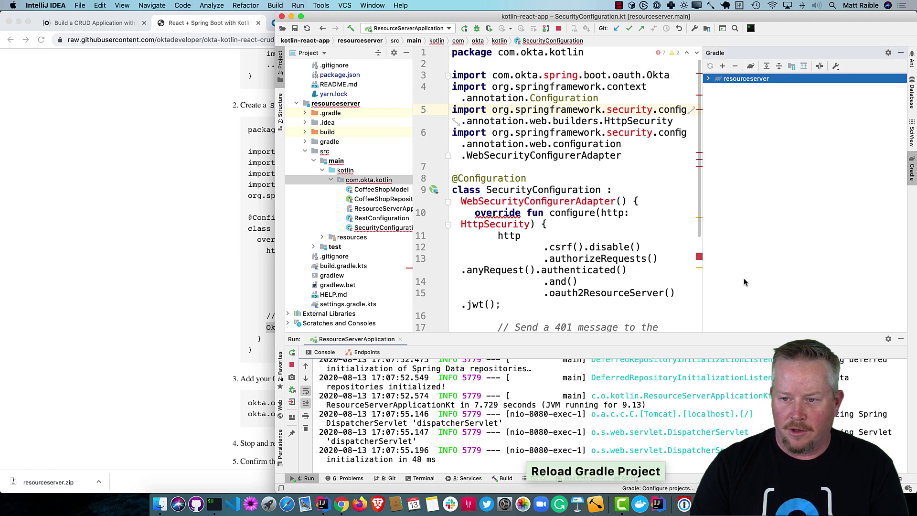
scroll(611, 185, "down", 1)
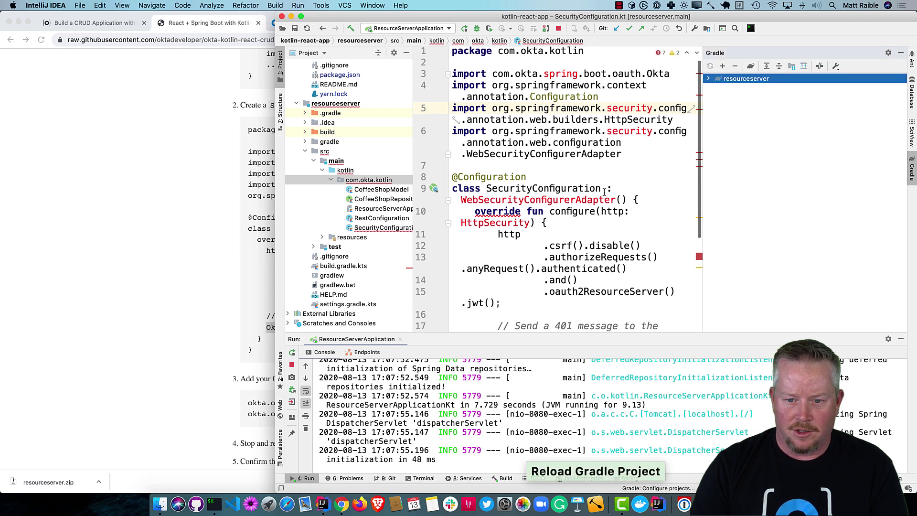
Paste the two okta.oauth2 lines into application.properties, set the dev-133320 issuer, and save
left_click(206, 293)
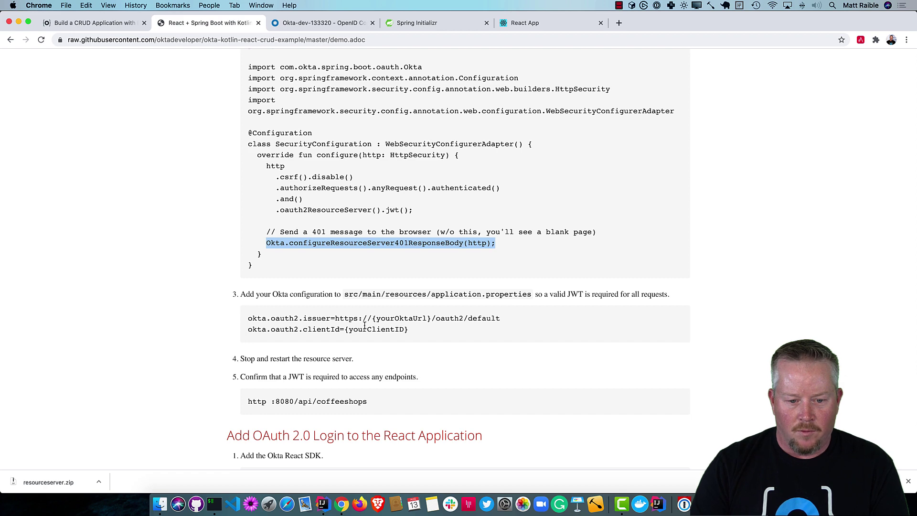
left_click_drag(409, 329, 248, 321)
key("super+c")
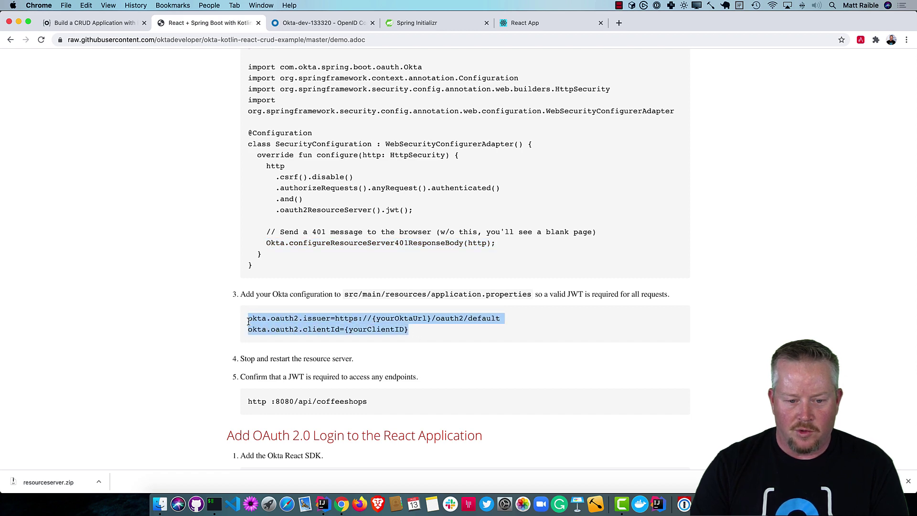
key("super+Tab")
double_click(356, 237)
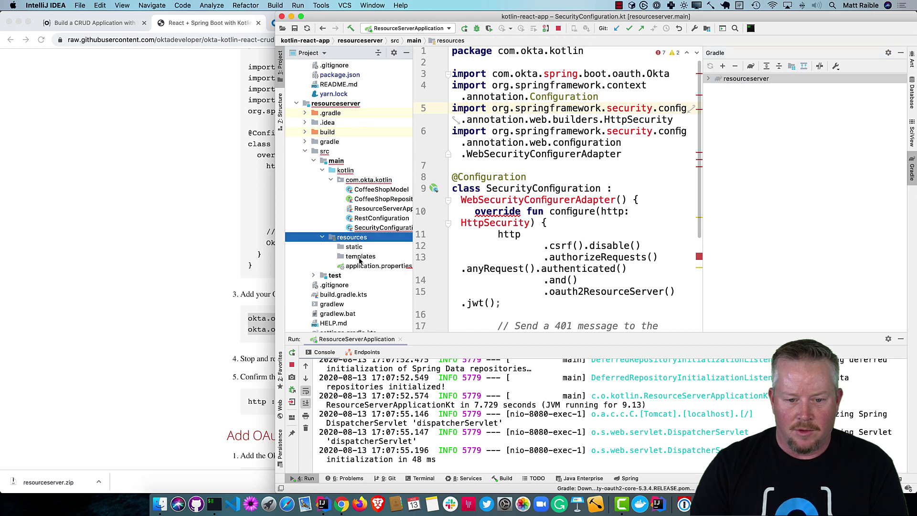
double_click(378, 265)
key("super+v")
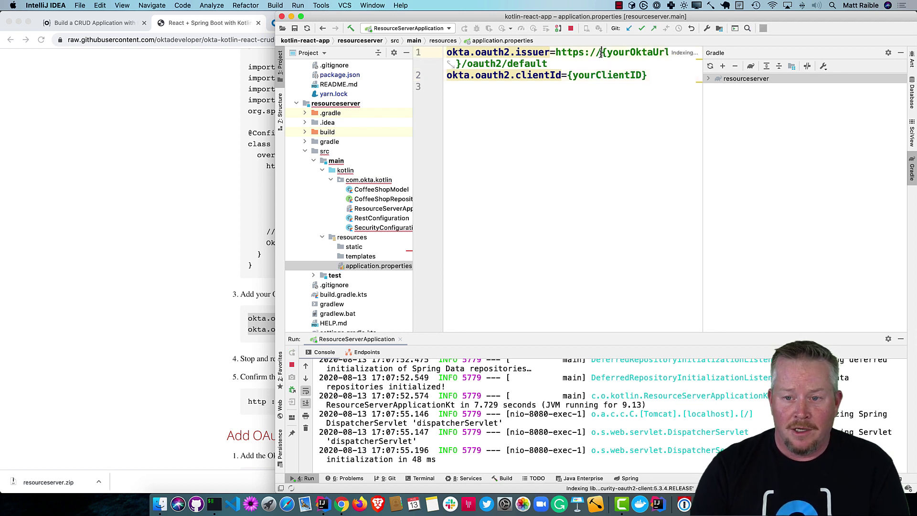
left_click_drag(603, 57, 463, 63)
type("dev")
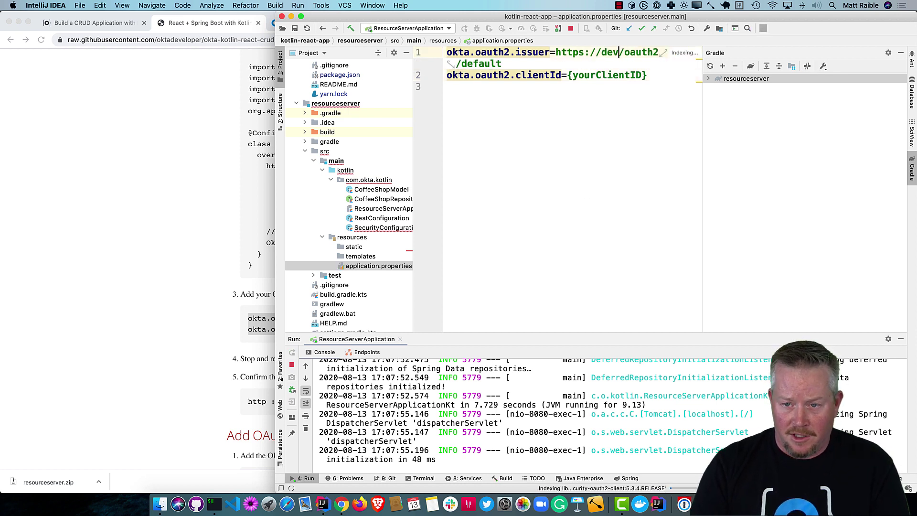
type("-133320.okta.com")
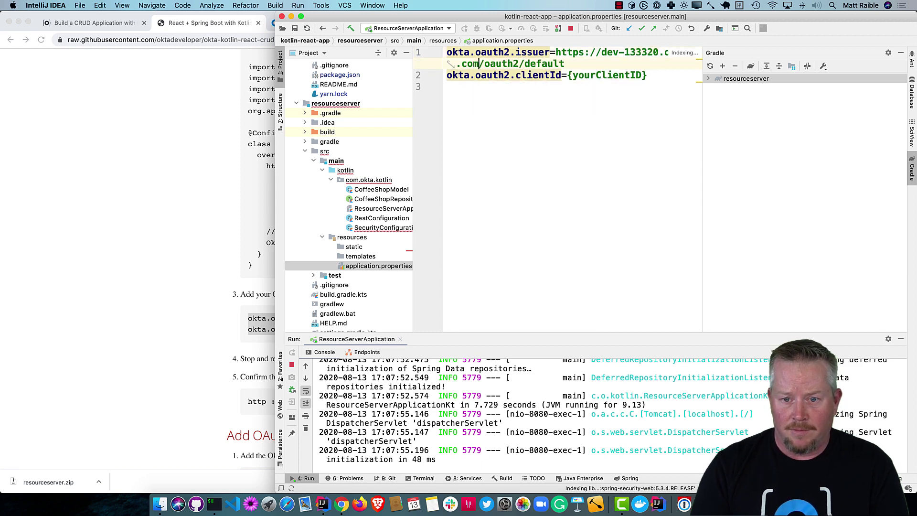
key("super+s")
Replace {yourClientID} with the Okta application's client ID and save application.properties
left_click(145, 206)
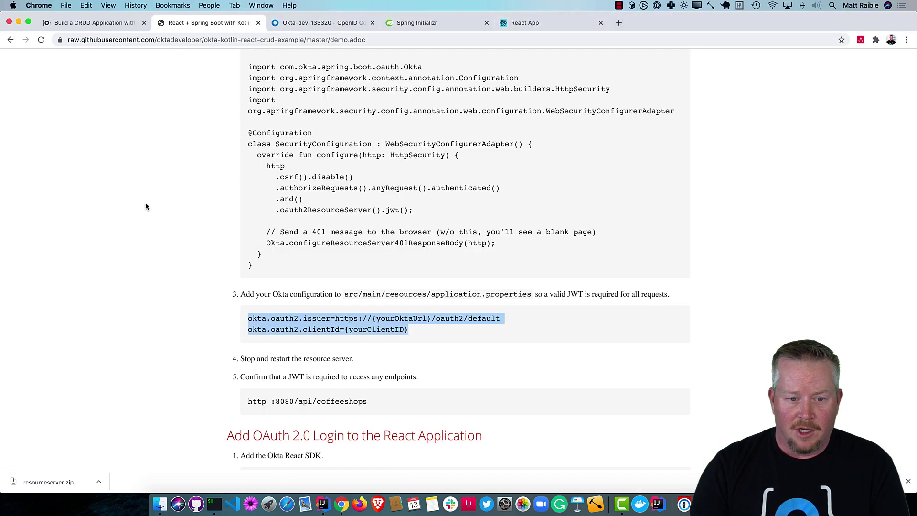
left_click(319, 24)
key("super+Tab")
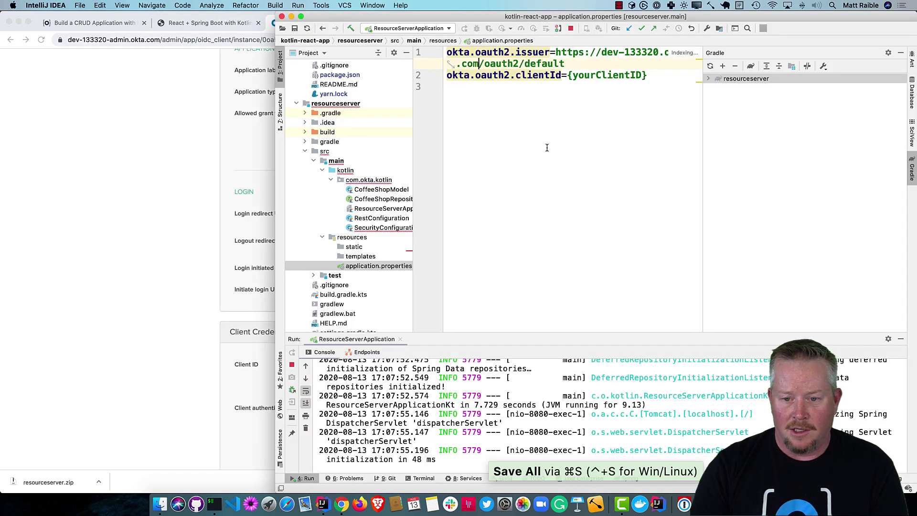
key("shift+Left")
key("shift+Left")
key("shift+Left")
key("shift+Left")
key("shift+Left")
key("shift+Left")
key("shift+Left")
key("shift+Left")
key("super+v")
key("super+s")
Reopen SecurityConfiguration.kt from recent files and rerun the resource server
key("super+Tab")
key("super+shift+bracketleft")
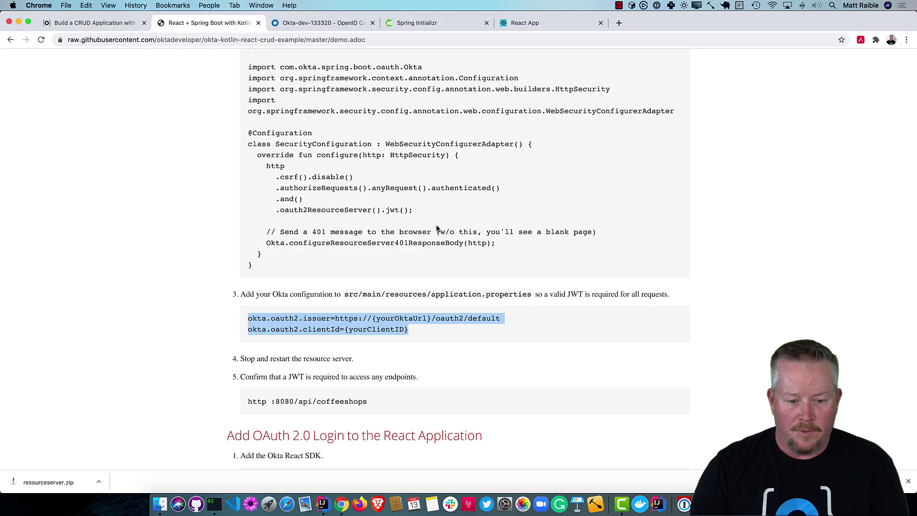
key("super+Tab")
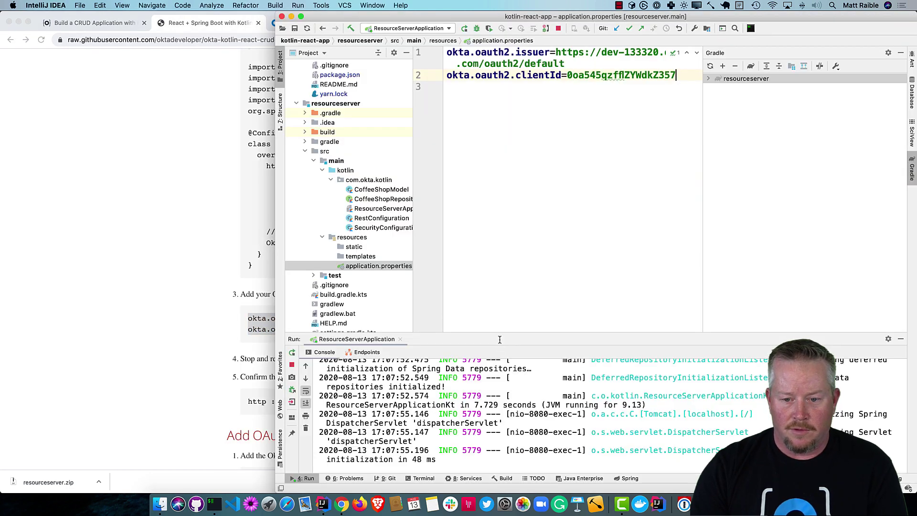
key("super+e")
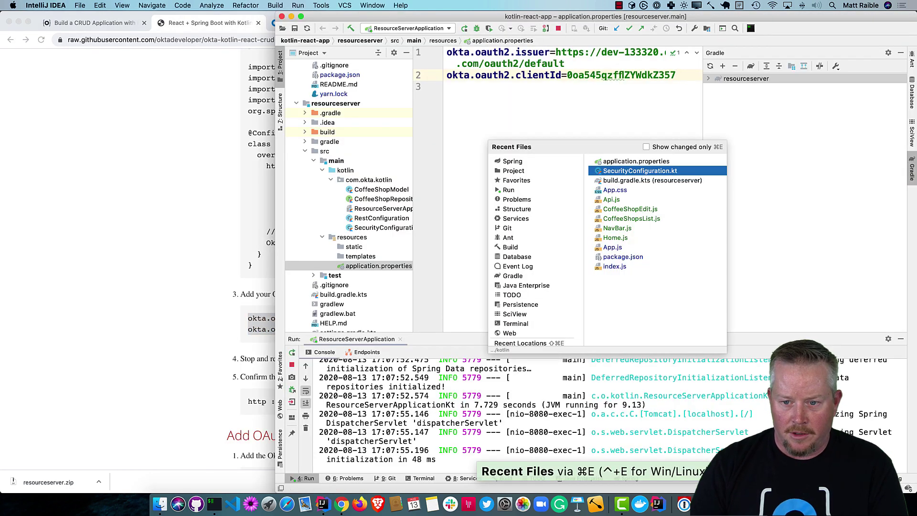
key("Return")
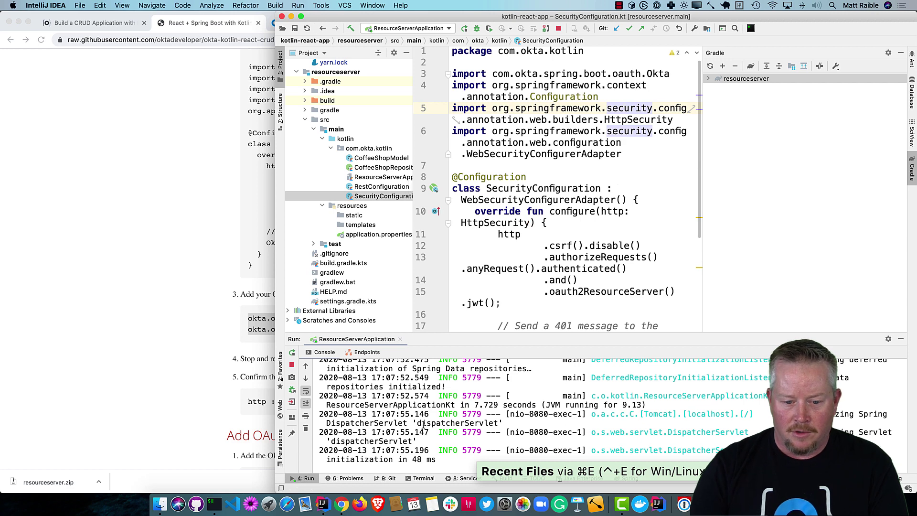
left_click(464, 28)
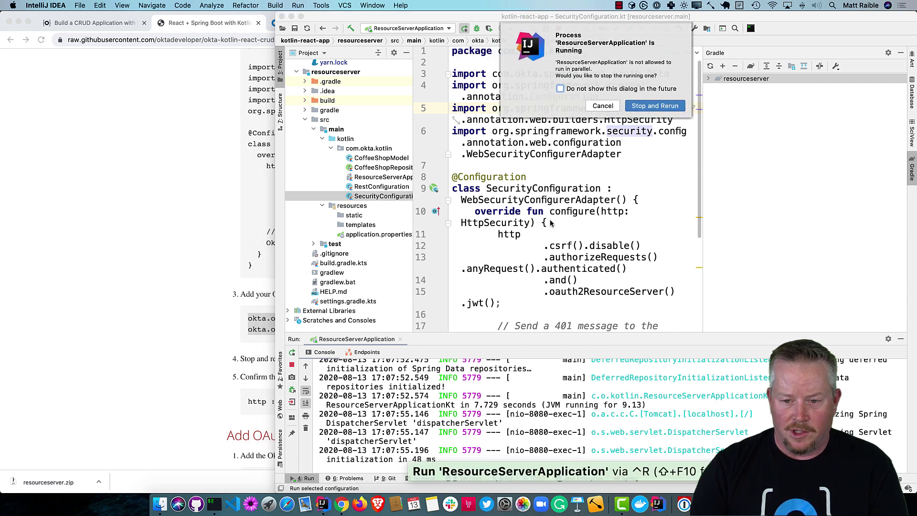
Restart the server and run `http :8080/api/coffeeshops` in a new terminal, getting 401 Unauthorized
left_click(633, 109)
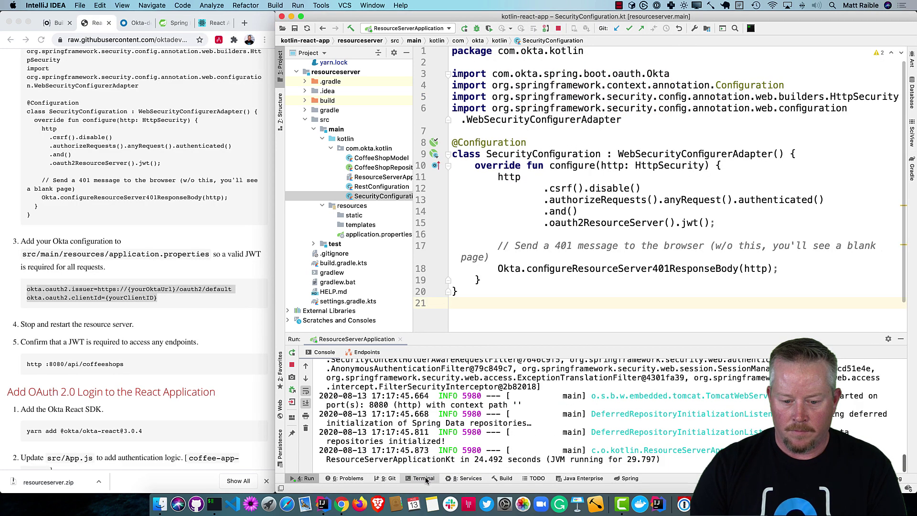
left_click(425, 478)
left_click(357, 340)
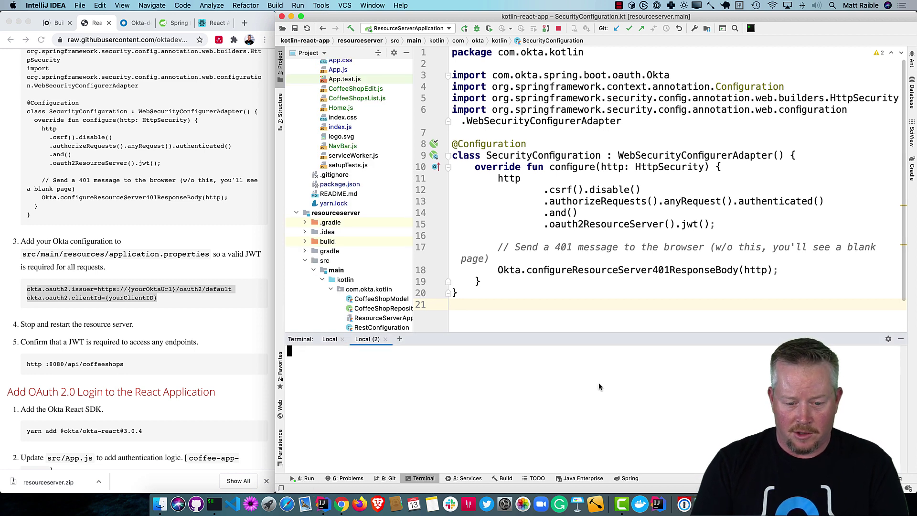
type("http :8")
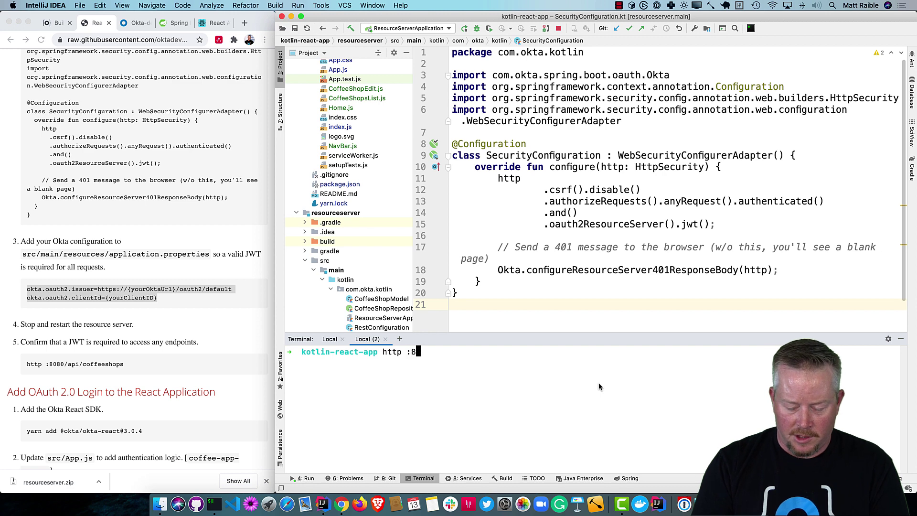
type("080/api/coffeeshops")
key("Return")
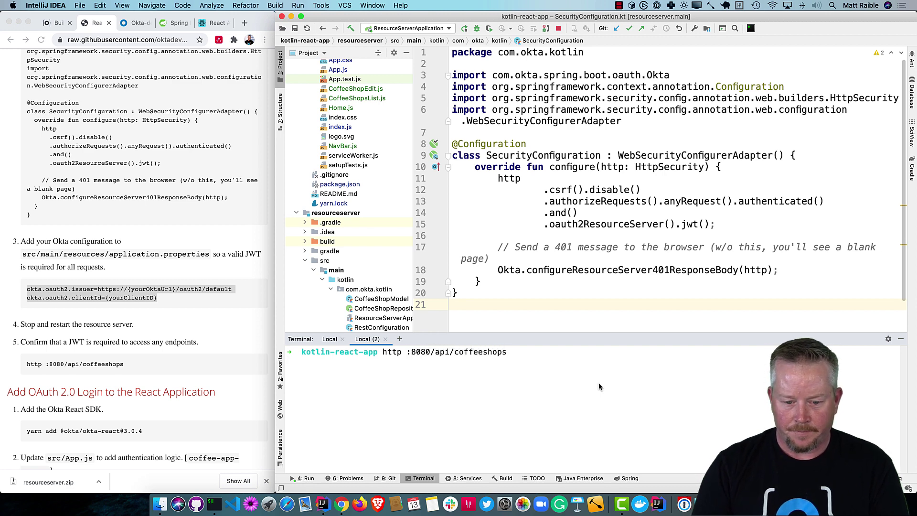
left_click_drag(584, 333, 581, 211)
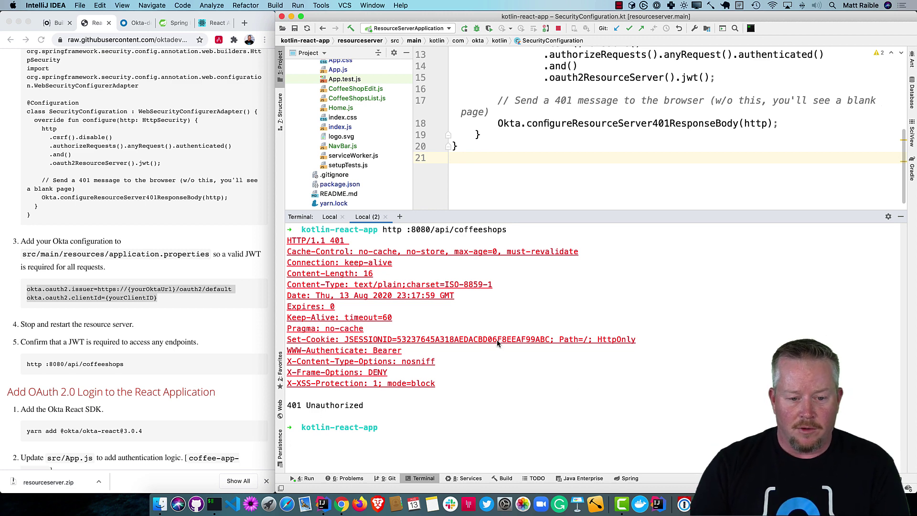
double_click(514, 386)
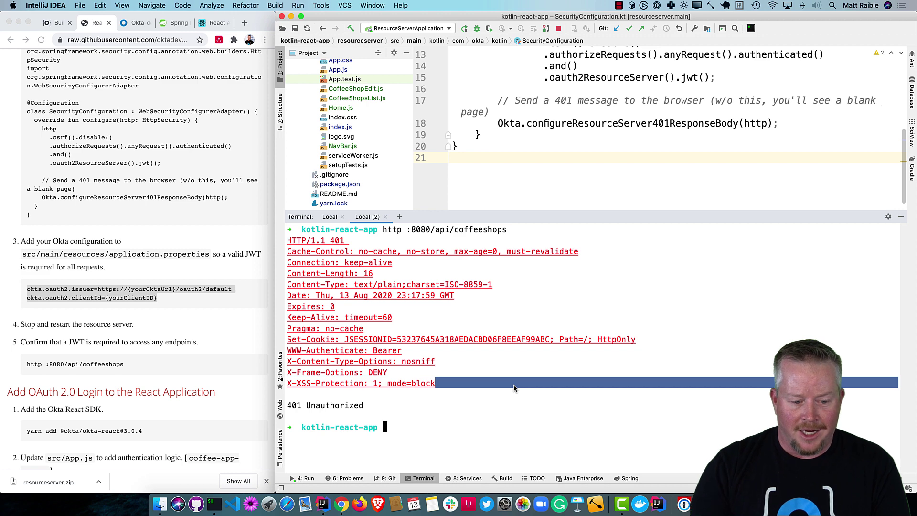
key("super+shift+bracketleft")
type("yarn add @Ok")
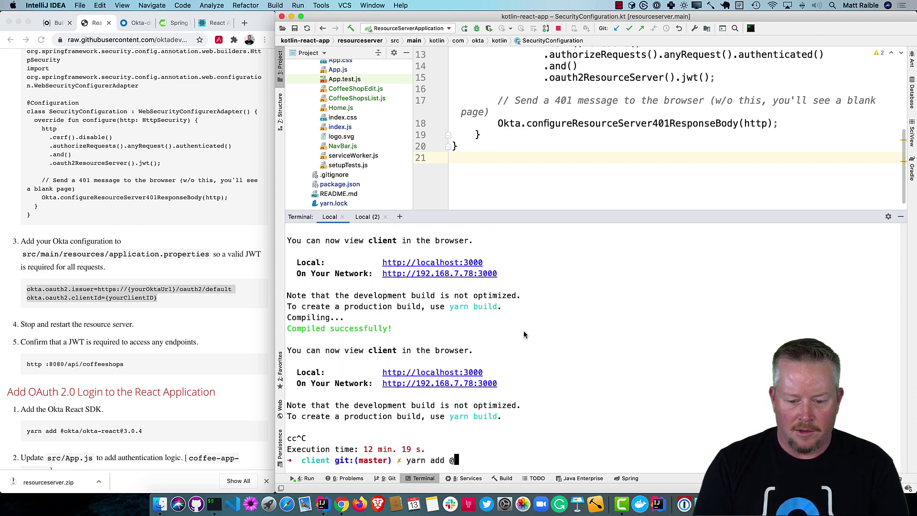
type("okta/okta-react")
type(".0.4")
key("Return")
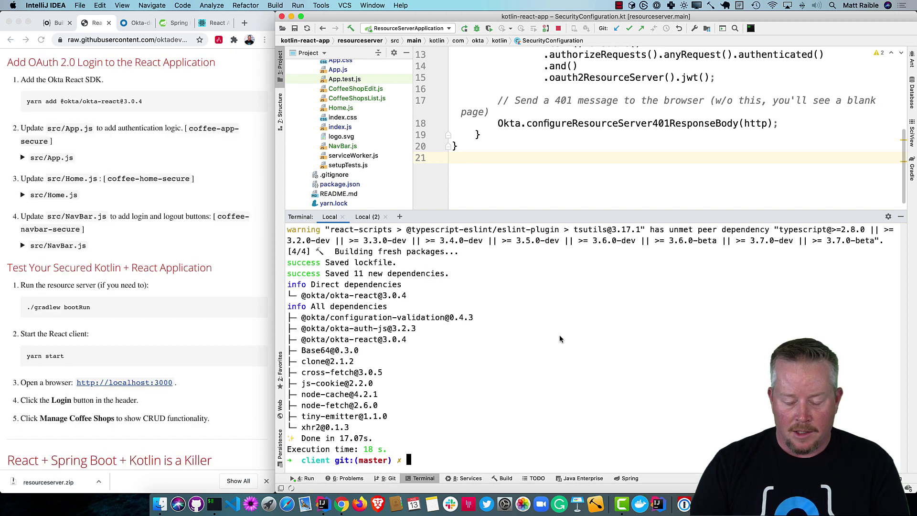
type("git add .")
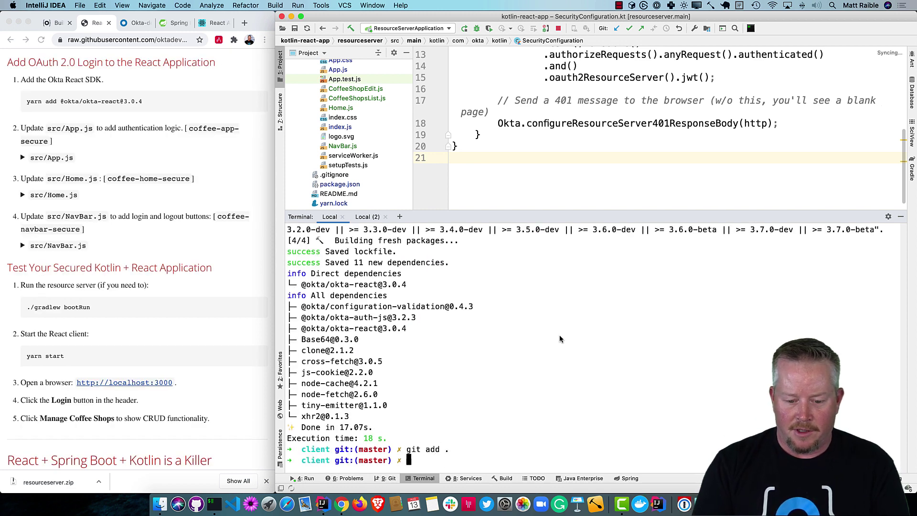
type("git commit -m \"Create CRUD React app\"")
key("Return")
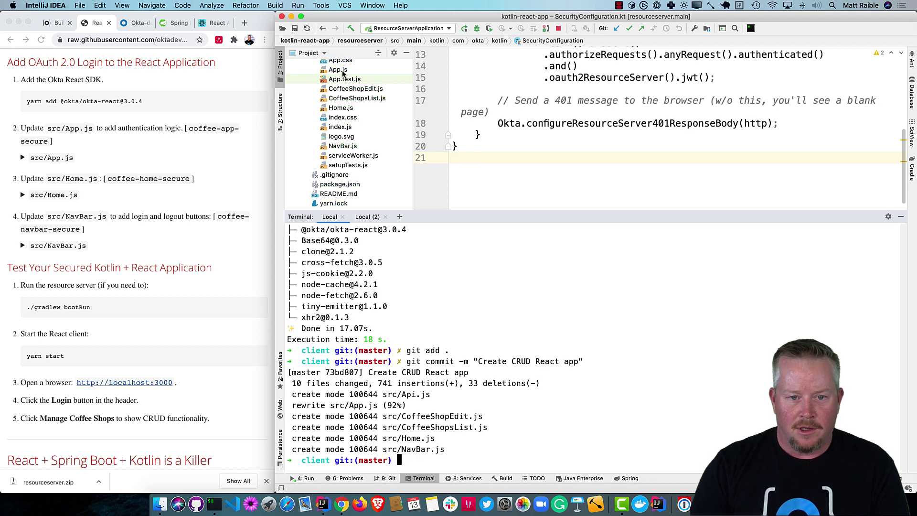
Overwrite App.js with the coffee-app-secure template and diff it against the repository version
double_click(338, 70)
left_click(902, 215)
key("super+a")
type("cof")
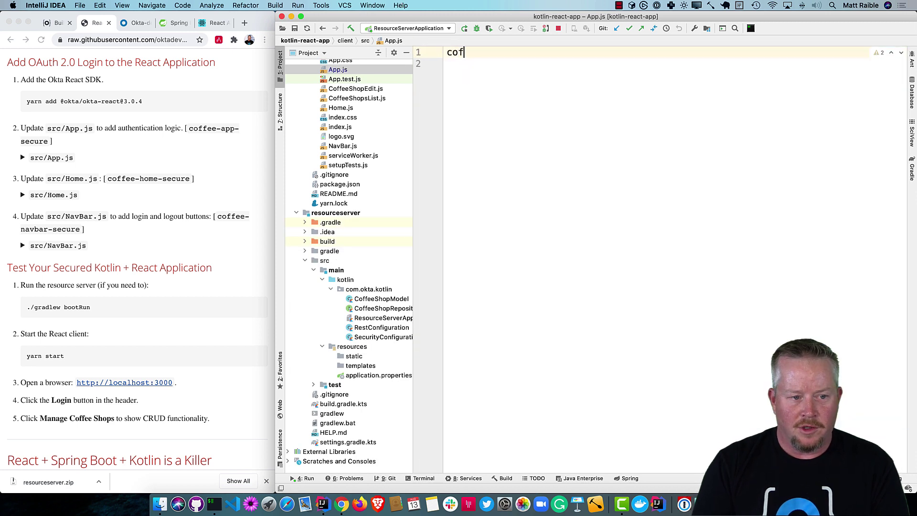
type("fee-app-secure")
key("Tab")
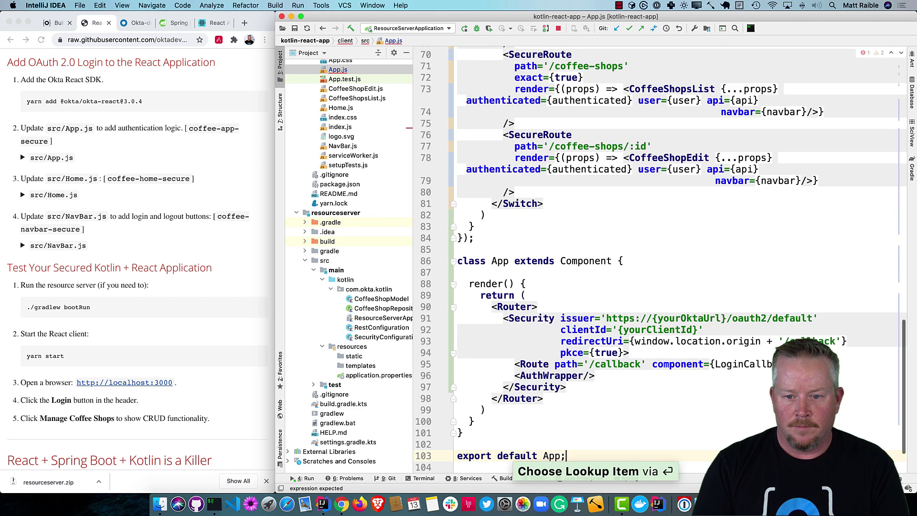
right_click(612, 120)
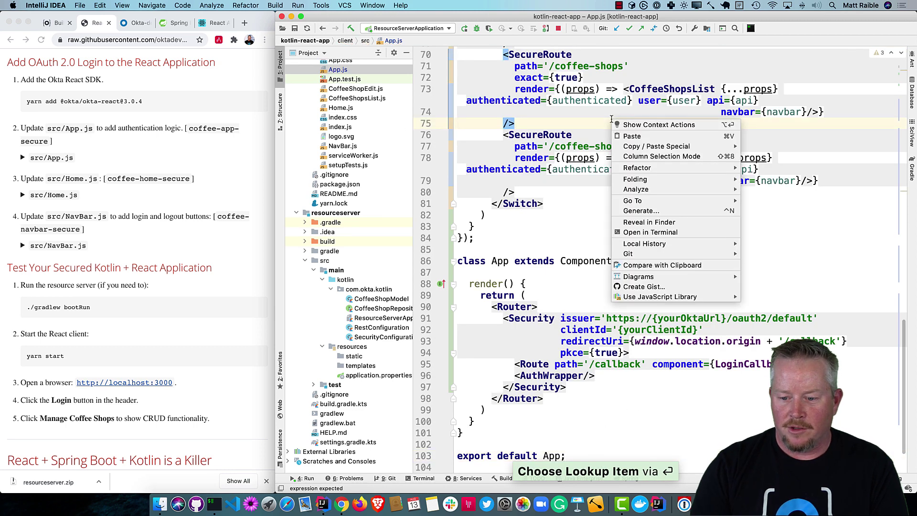
mouse_move(628, 253)
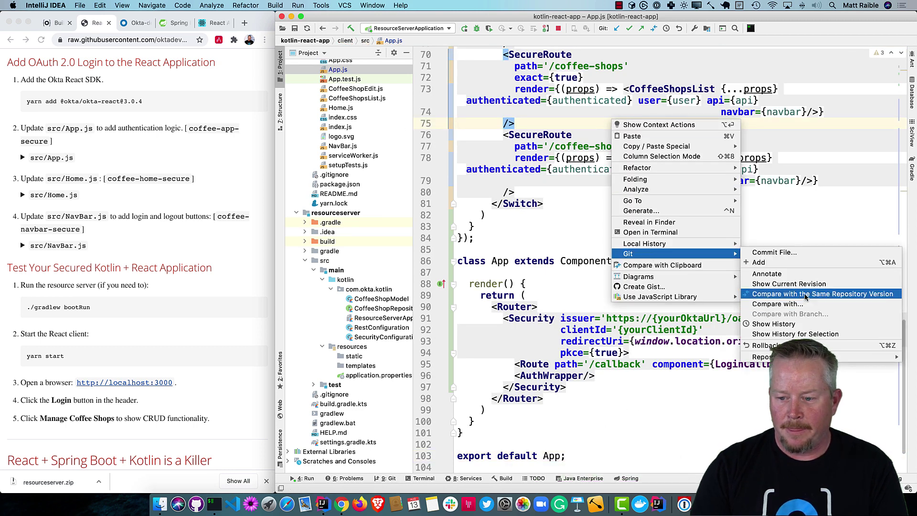
left_click(805, 293)
Review authState, authService, isAuthenticated, getUser, setState and SecureRoute in the App.js diff, then select {yourOktaUrl}
left_click(349, 65)
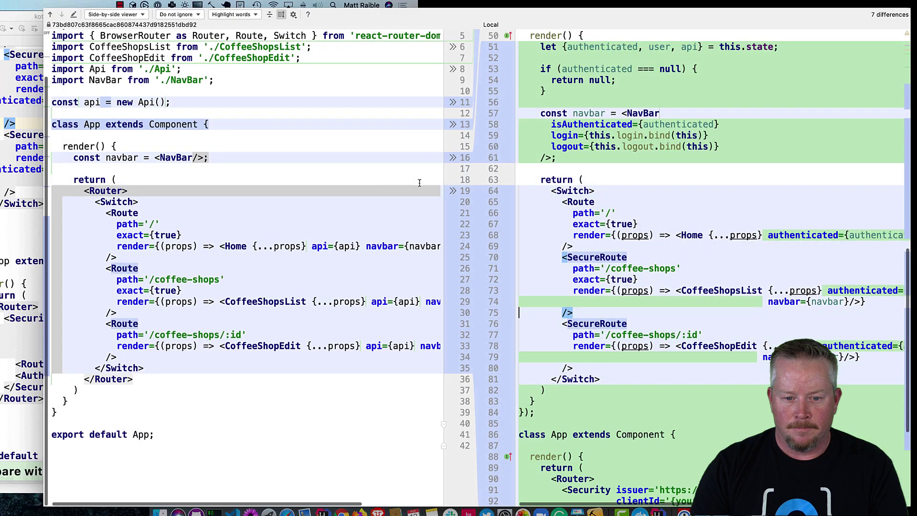
scroll(634, 141, "up", 5)
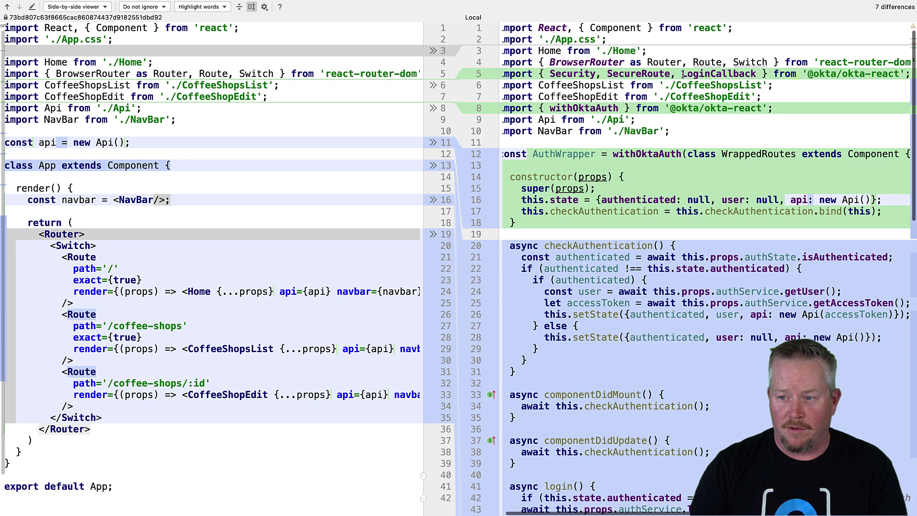
scroll(622, 161, "left", 1)
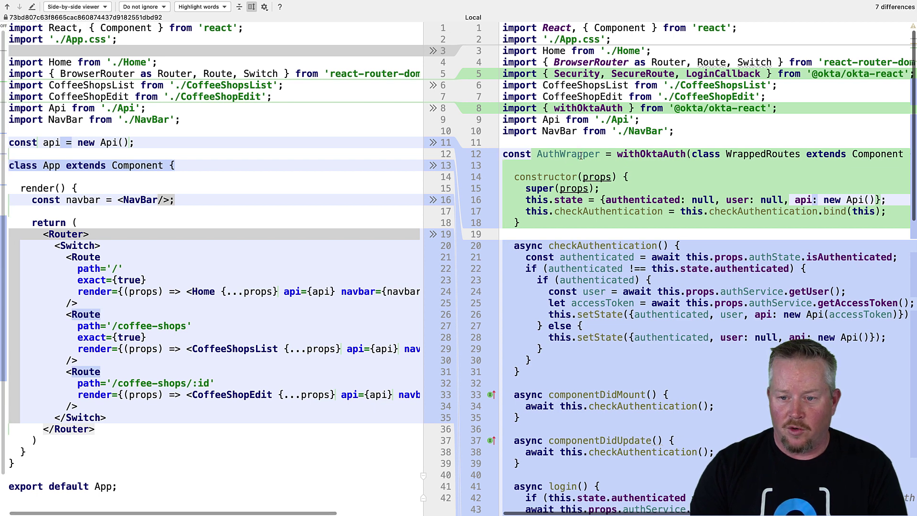
mouse_move(649, 155)
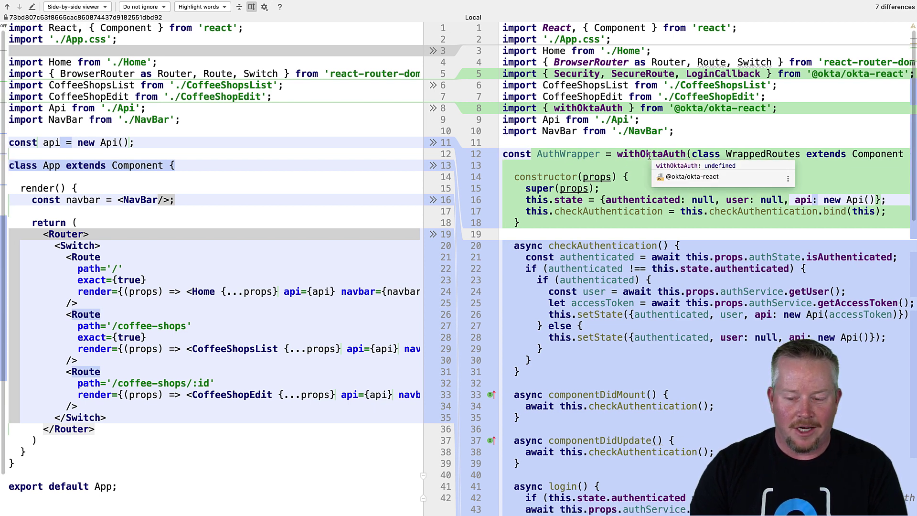
scroll(652, 161, "down", 1)
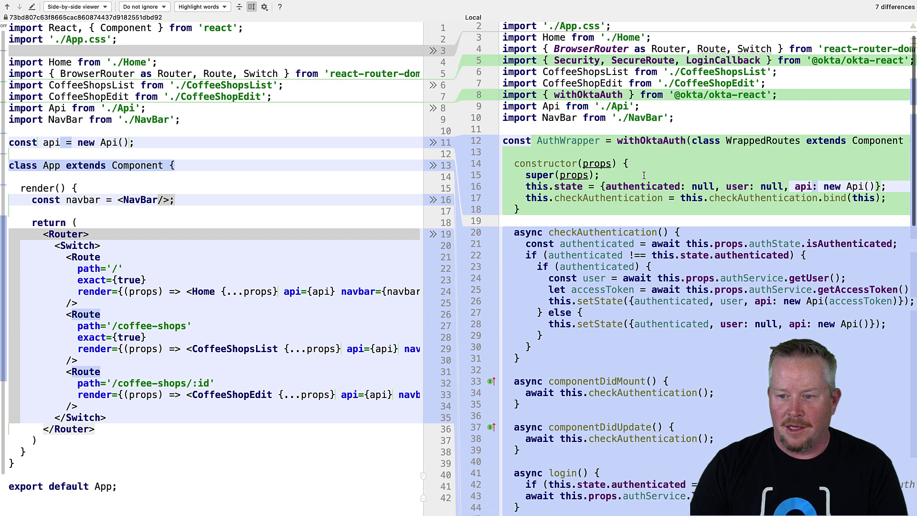
scroll(663, 173, "down", 3)
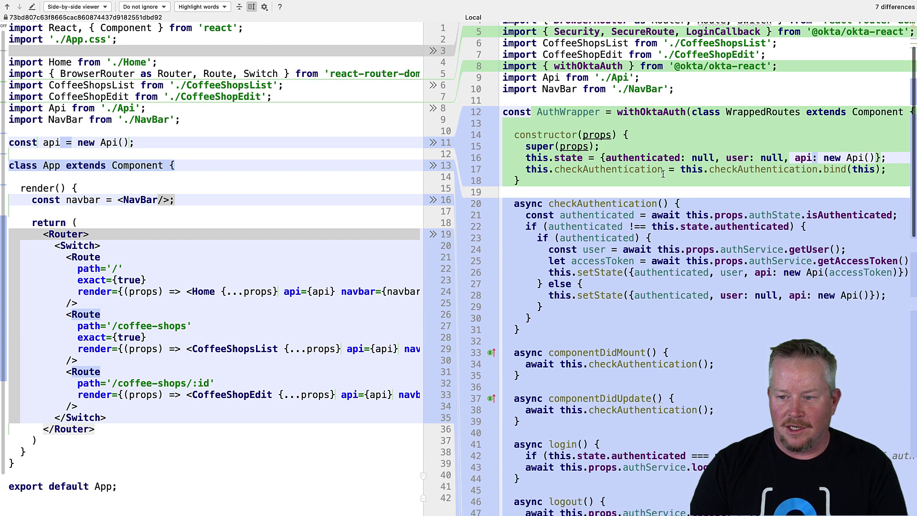
double_click(761, 215)
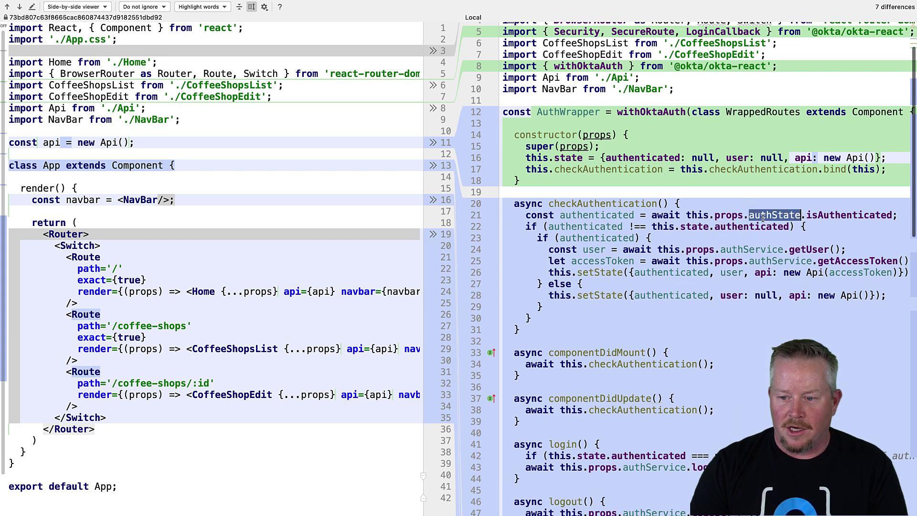
double_click(756, 249)
scroll(605, 169, "down", 1)
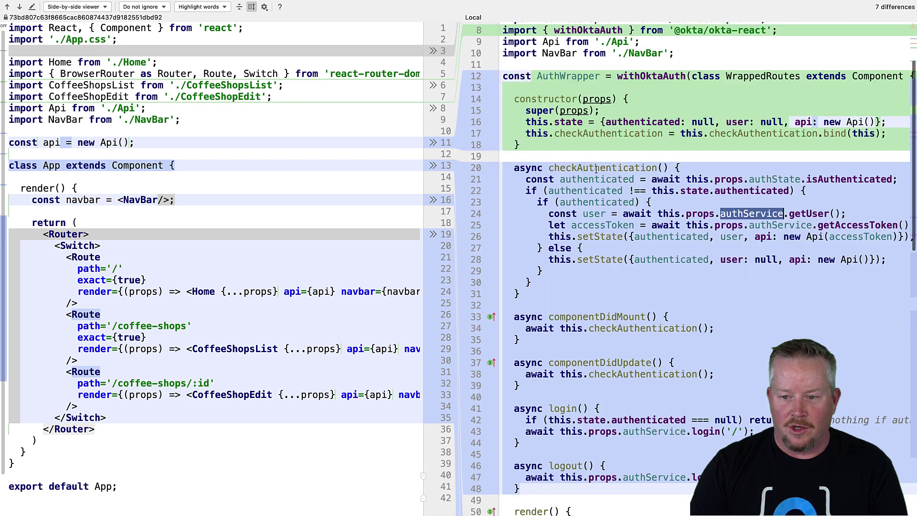
left_click_drag(893, 180, 801, 179)
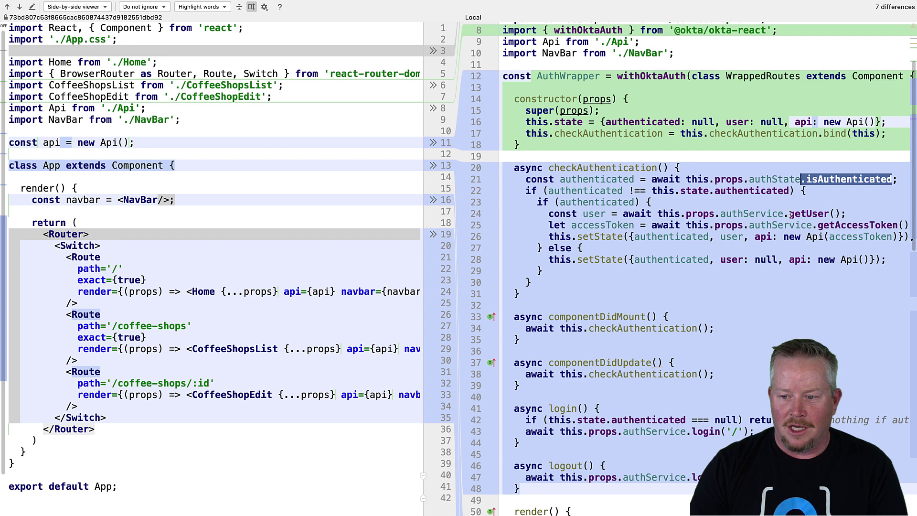
left_click_drag(790, 213, 845, 214)
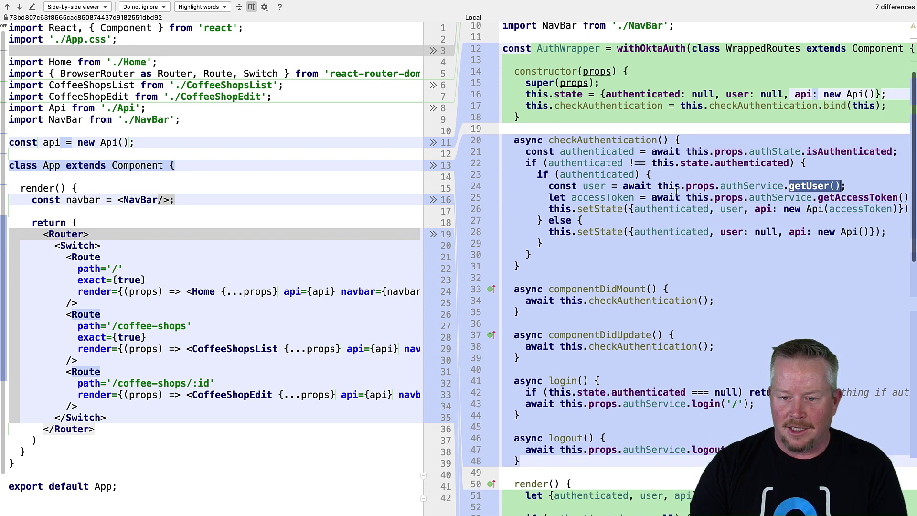
scroll(678, 188, "down", 3)
left_click(598, 152)
double_click(598, 152)
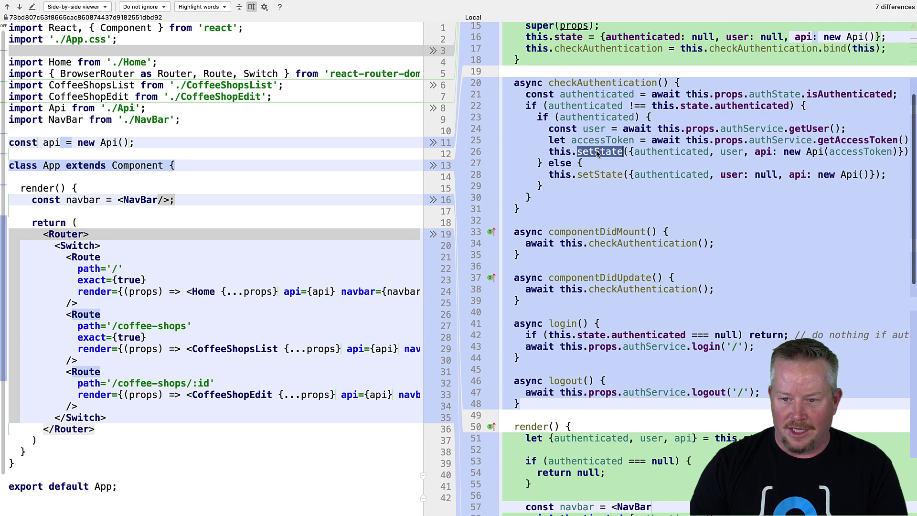
scroll(625, 236, "down", 1)
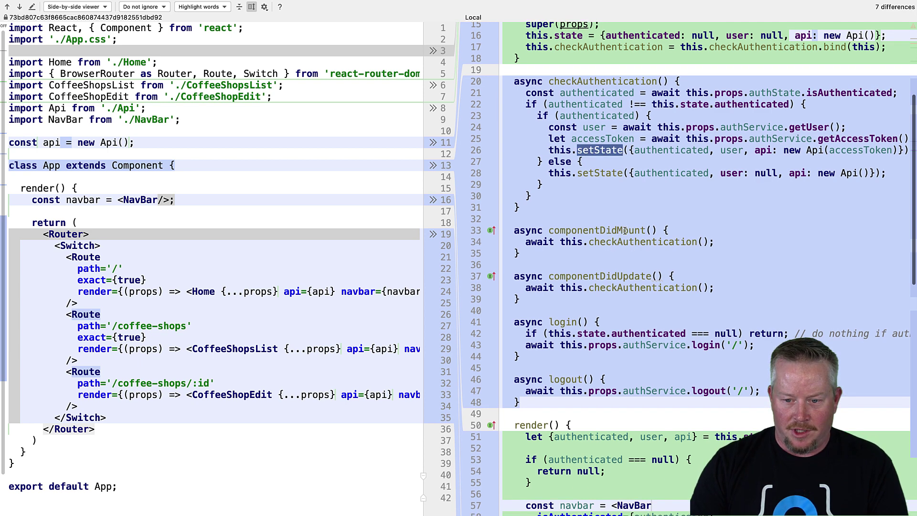
scroll(628, 272, "down", 2)
scroll(617, 262, "down", 1)
scroll(602, 251, "down", 2)
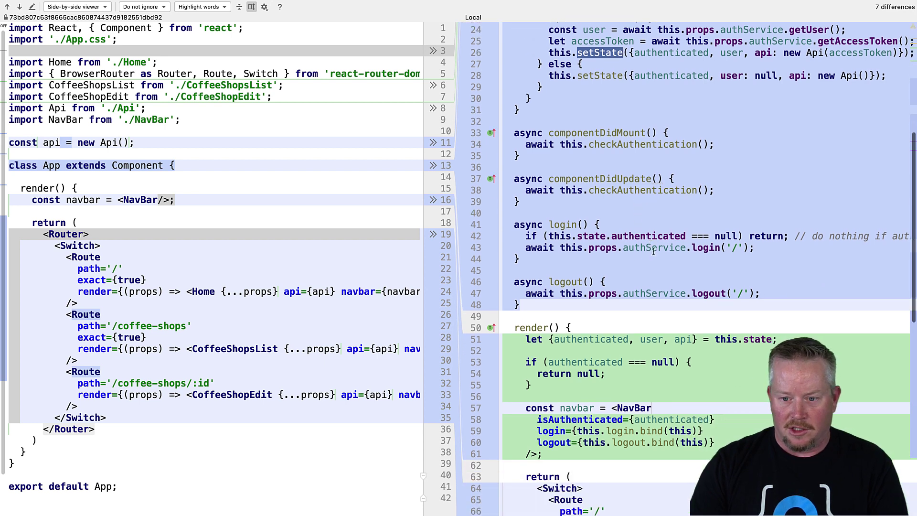
scroll(663, 254, "down", 1)
scroll(663, 254, "down", 1)
scroll(661, 236, "down", 1)
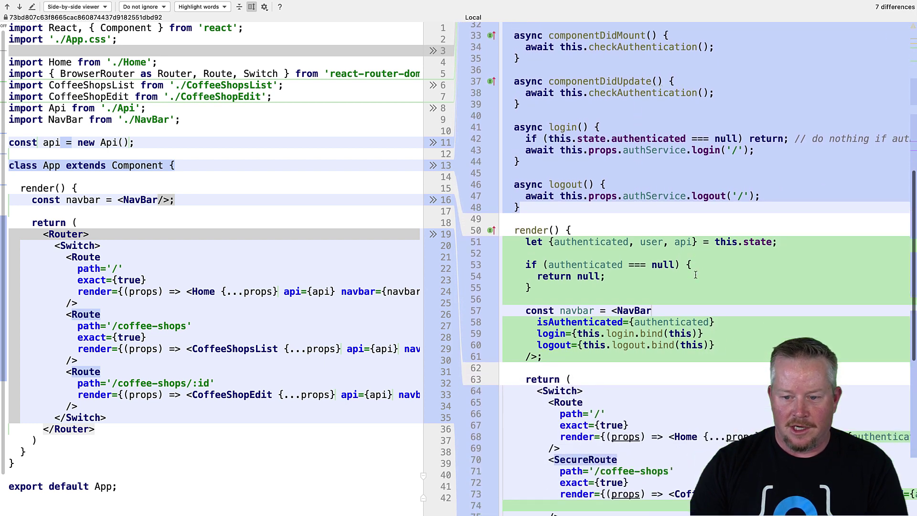
scroll(660, 215, "down", 1)
scroll(645, 229, "down", 1)
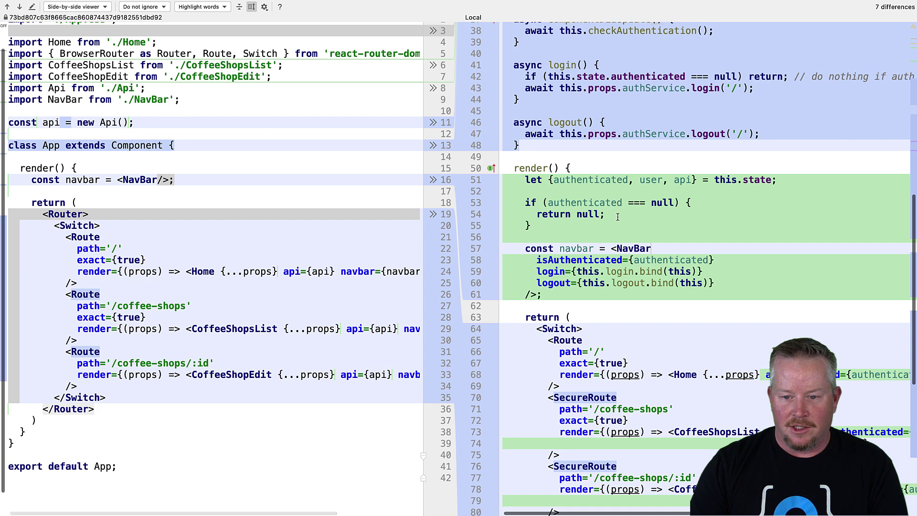
scroll(617, 218, "down", 2)
scroll(610, 219, "down", 1)
scroll(620, 217, "down", 1)
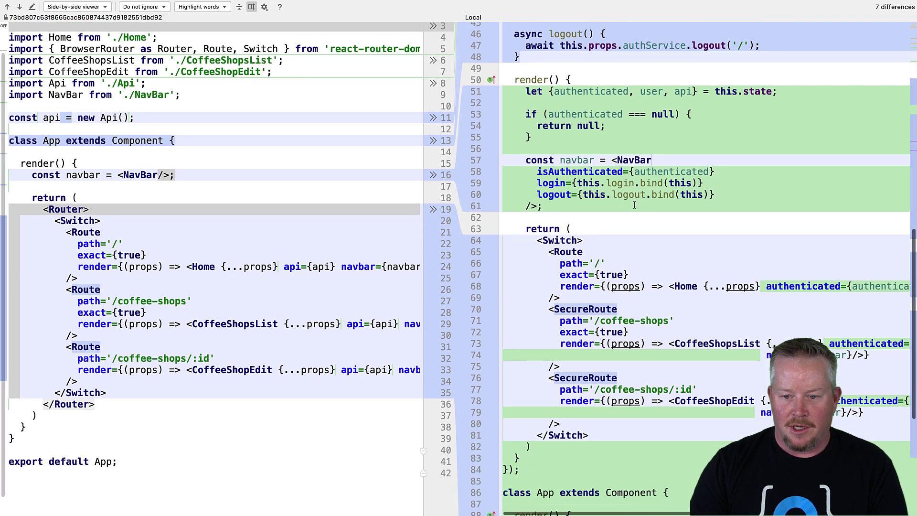
scroll(634, 206, "down", 2)
scroll(631, 197, "down", 1)
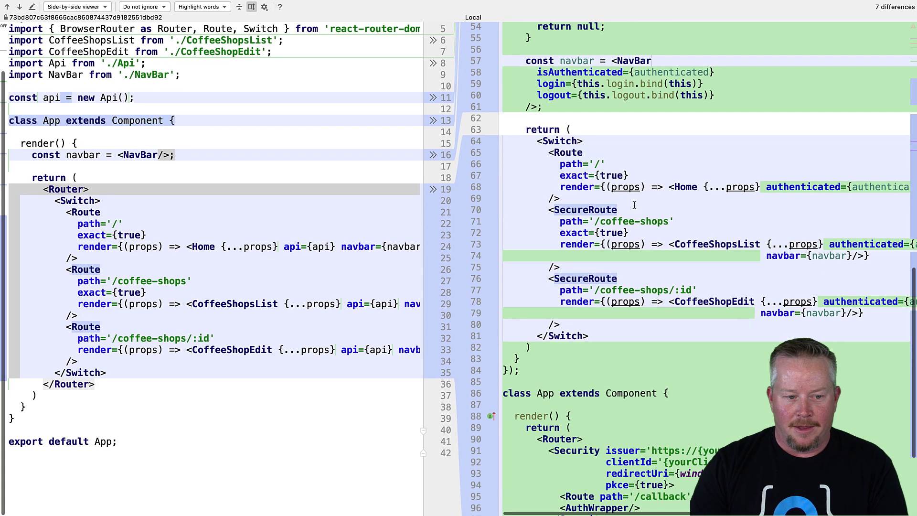
double_click(609, 211)
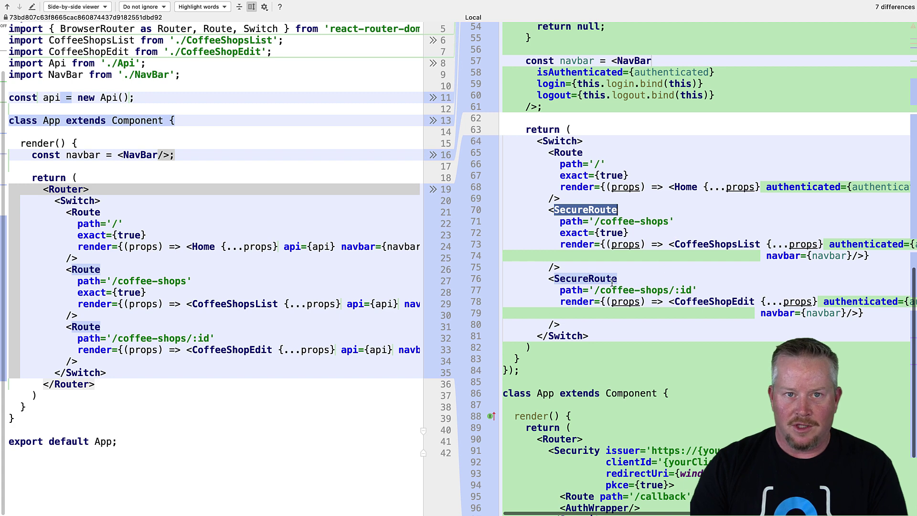
mouse_move(585, 279)
scroll(694, 287, "down", 1)
scroll(645, 266, "down", 3)
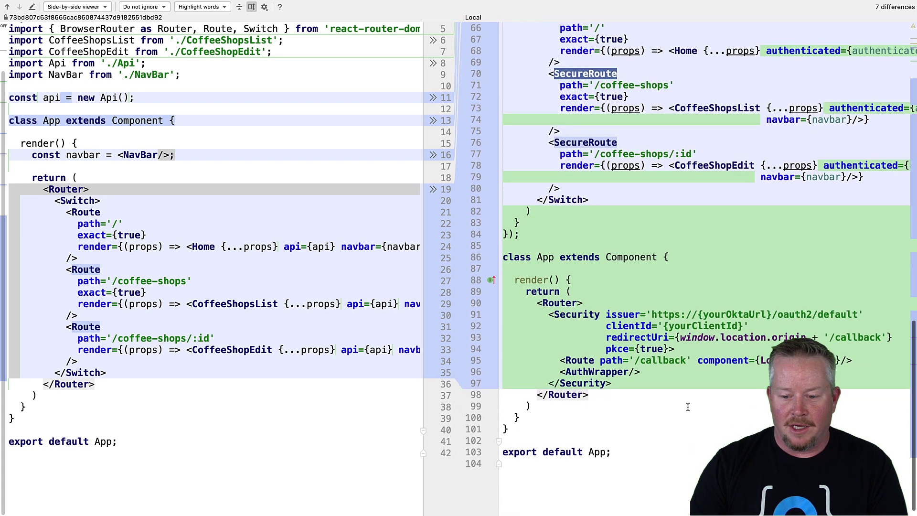
scroll(594, 246, "down", 1)
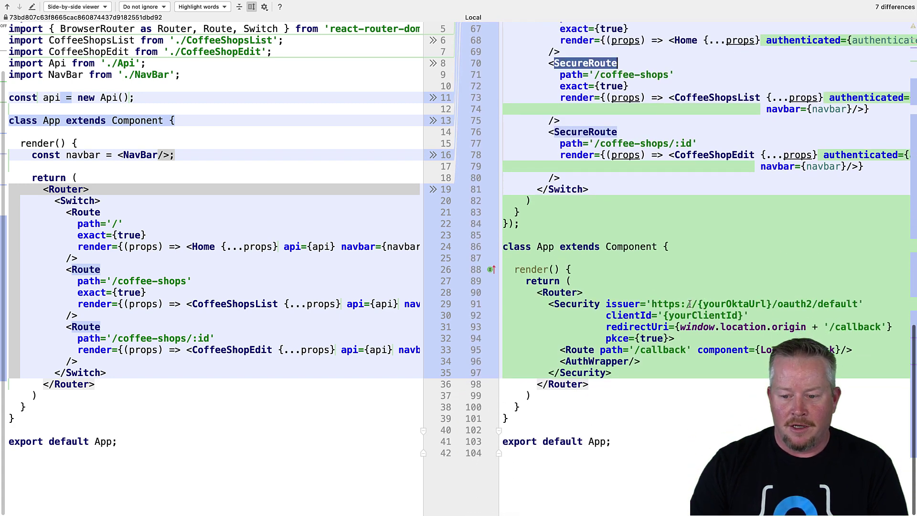
left_click_drag(700, 304, 774, 304)
type("dev")
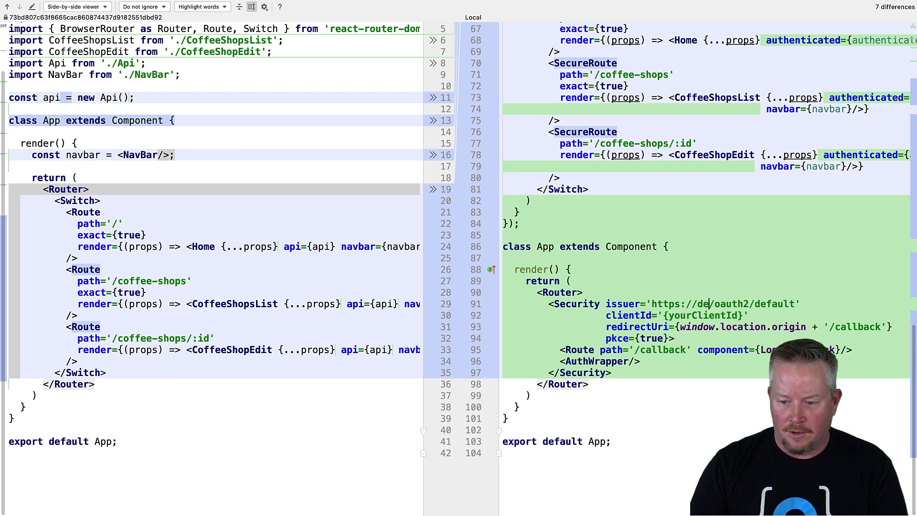
type("-133320.okta.co")
type("m")
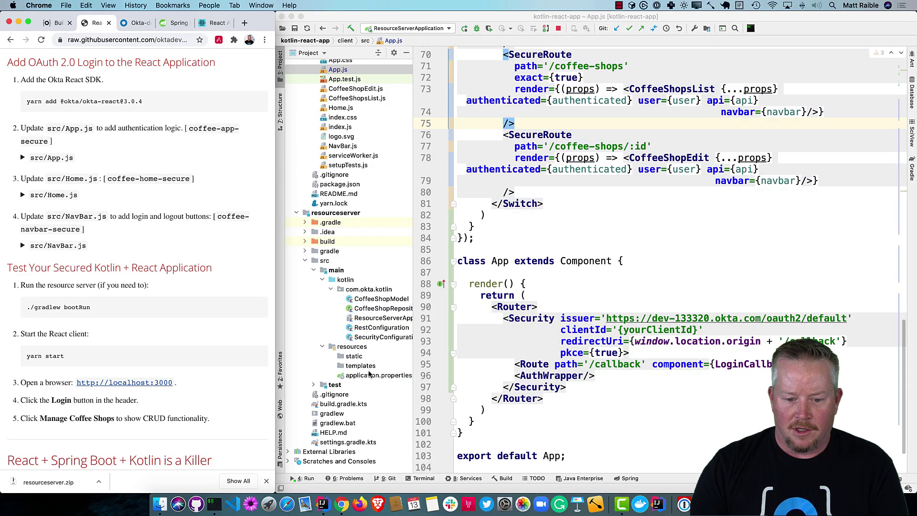
Paste the Okta client ID over App.js's {yourClientId}, save all files, and open Home.js
key("super+c")
key("super+Tab")
key("ctrl+Tab")
key("BackSpace")
key("super+v")
key("super+s")
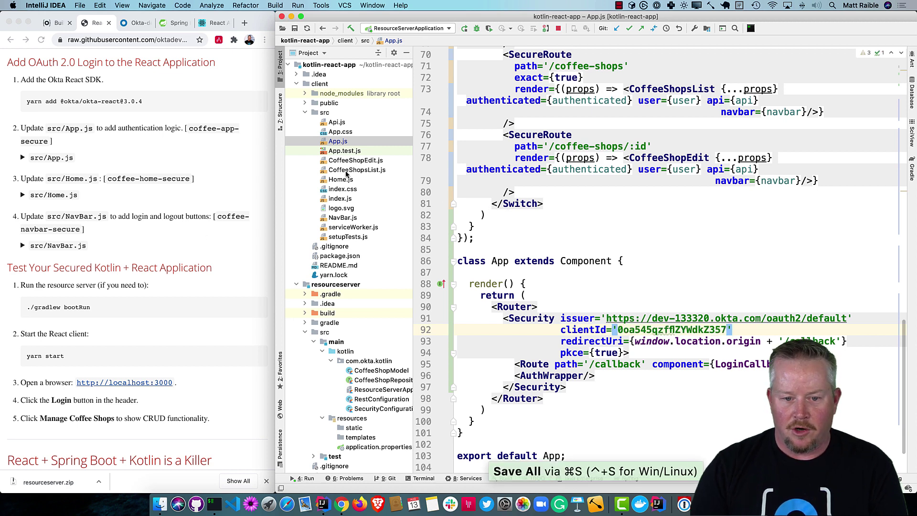
double_click(348, 181)
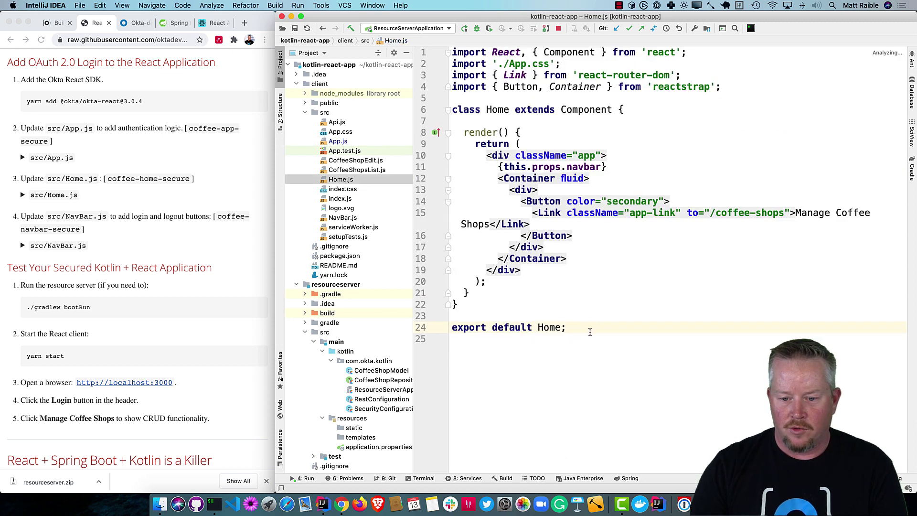
Overwrite Home.js with the coffee-home-secure template and review its diff against the last revision
left_click_drag(589, 332, 423, 48)
type("cof")
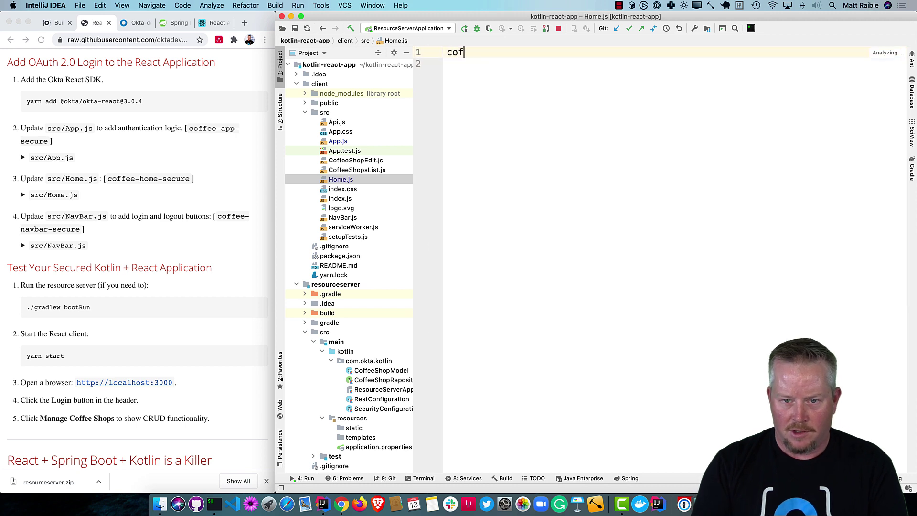
type("fee-home")
key("Tab")
key("Tab")
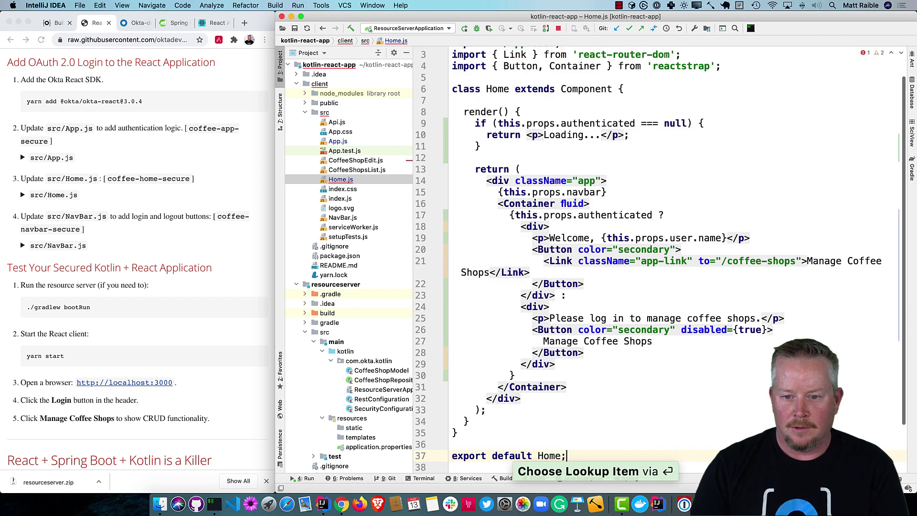
right_click(605, 154)
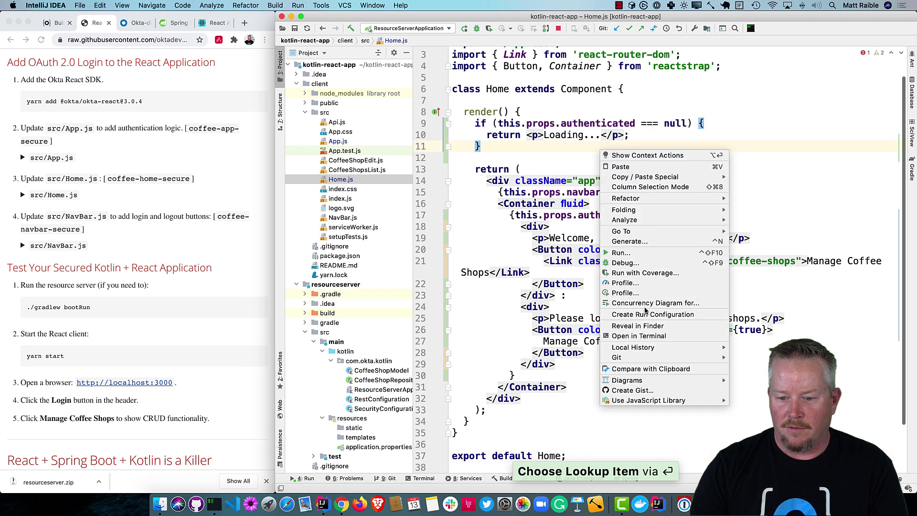
left_click(775, 402)
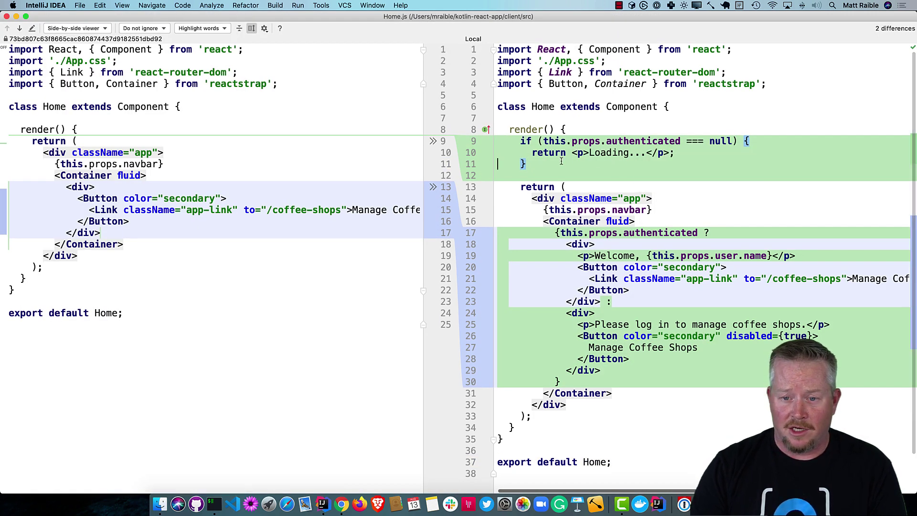
scroll(585, 170, "down", 1)
scroll(588, 169, "down", 2)
scroll(587, 169, "down", 1)
scroll(608, 212, "right", 1)
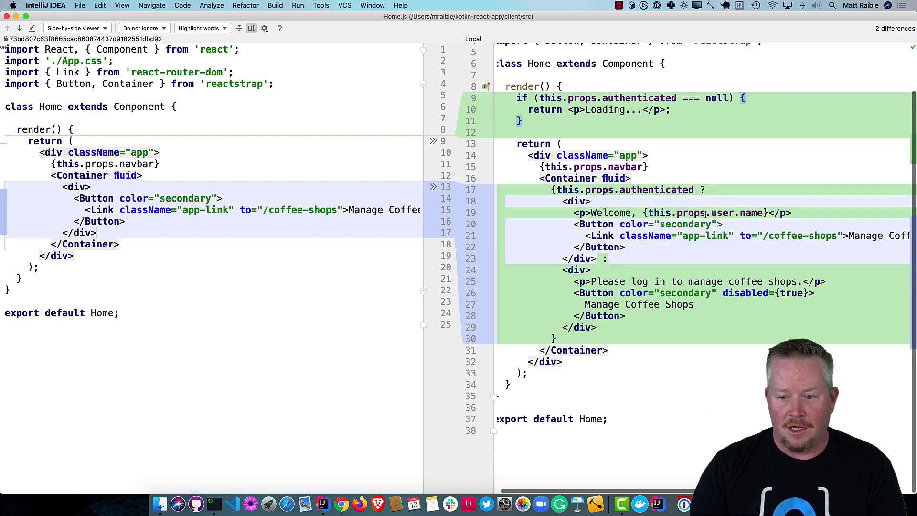
scroll(728, 277, "right", 2)
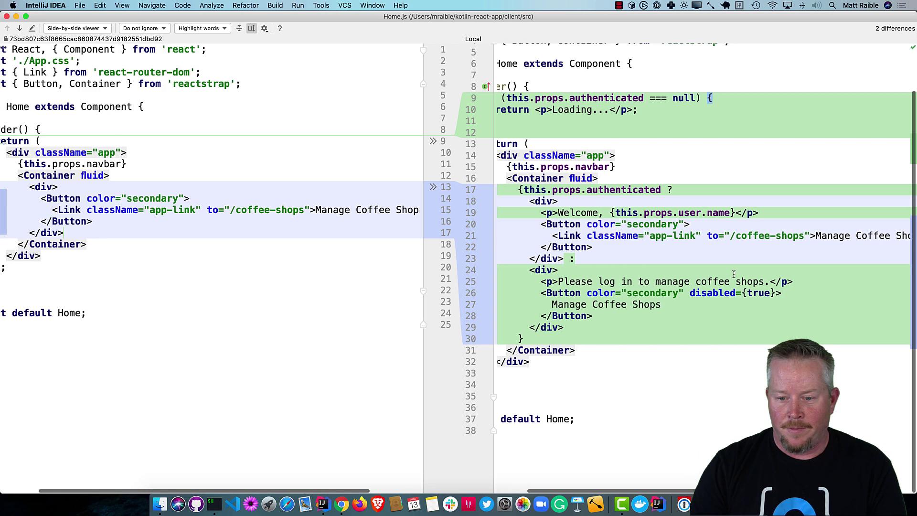
scroll(709, 282, "right", 3)
scroll(689, 286, "right", 3)
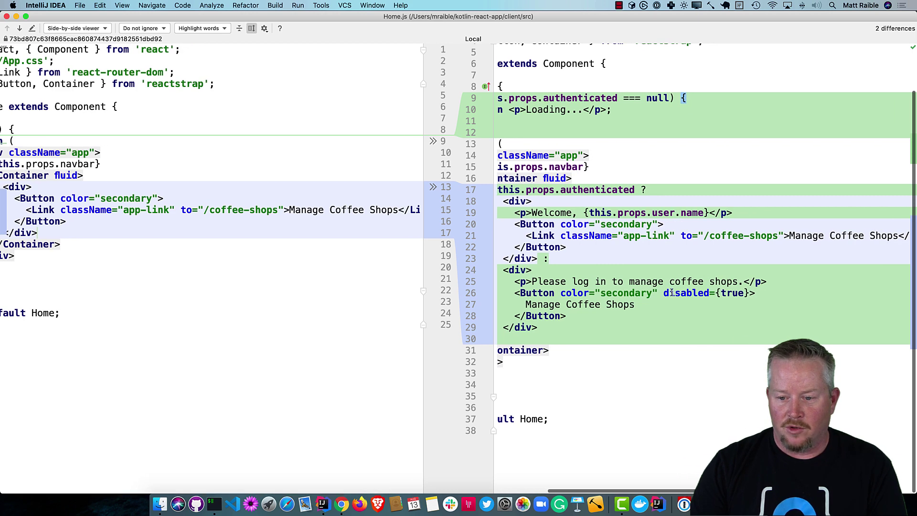
scroll(670, 293, "left", 5)
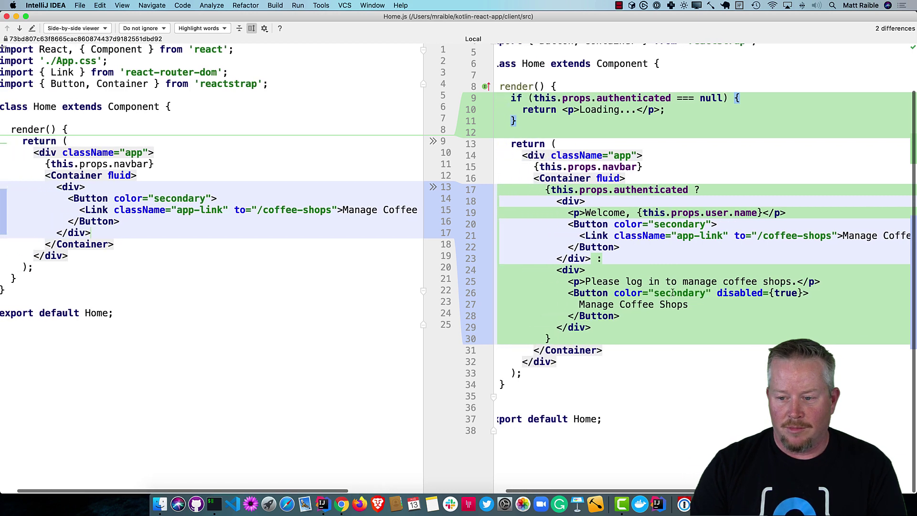
left_click(8, 16)
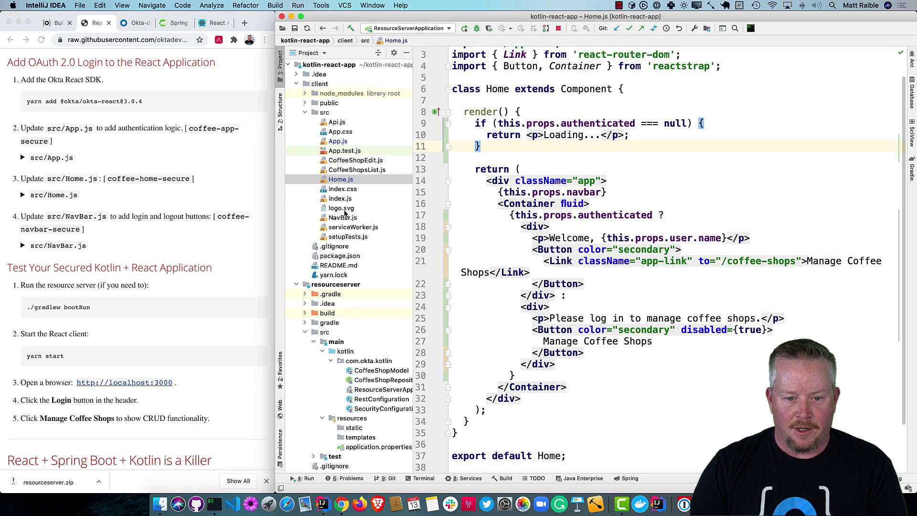
Replace NavBar.js with the coffee-navbar-secure template's Login/Logout buttons
double_click(343, 218)
left_click(599, 400)
key("super+a")
type("coffee-nav")
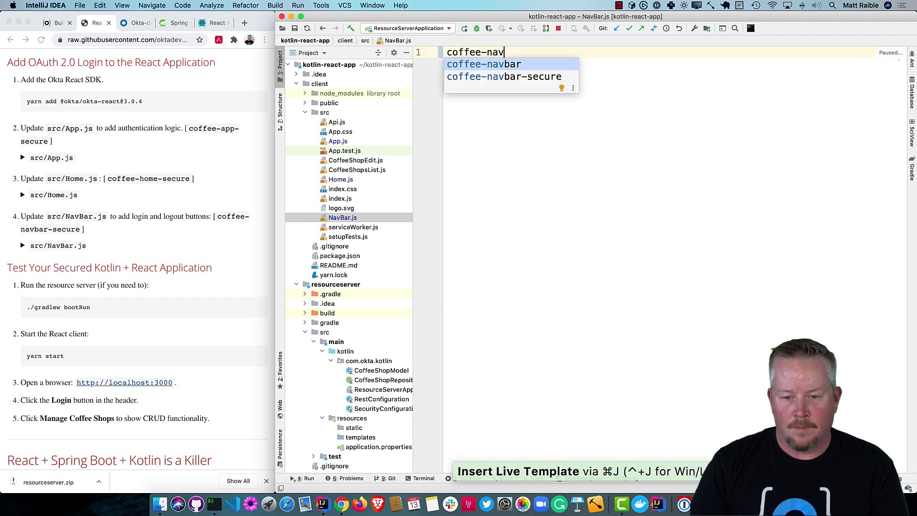
key("Down")
key("Return")
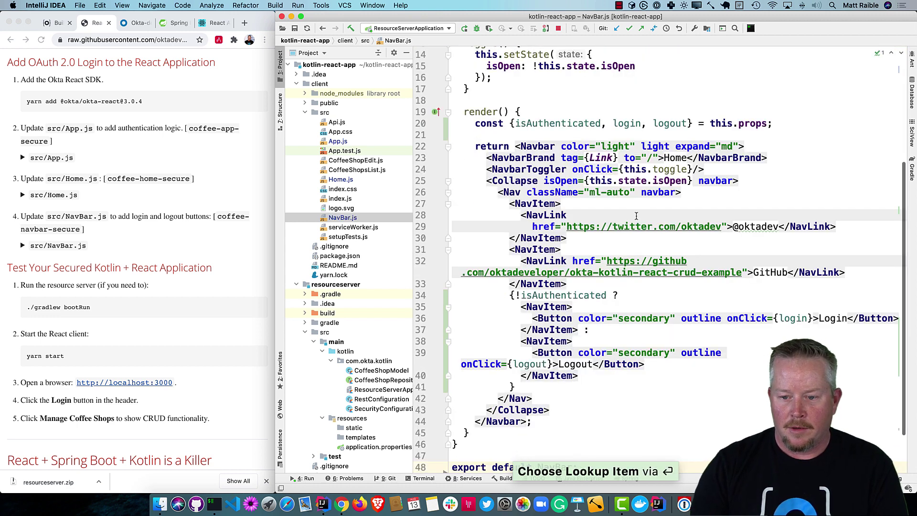
Compare NavBar.js with its last committed version, then start the React client with yarn start
right_click(637, 216)
left_click(717, 401)
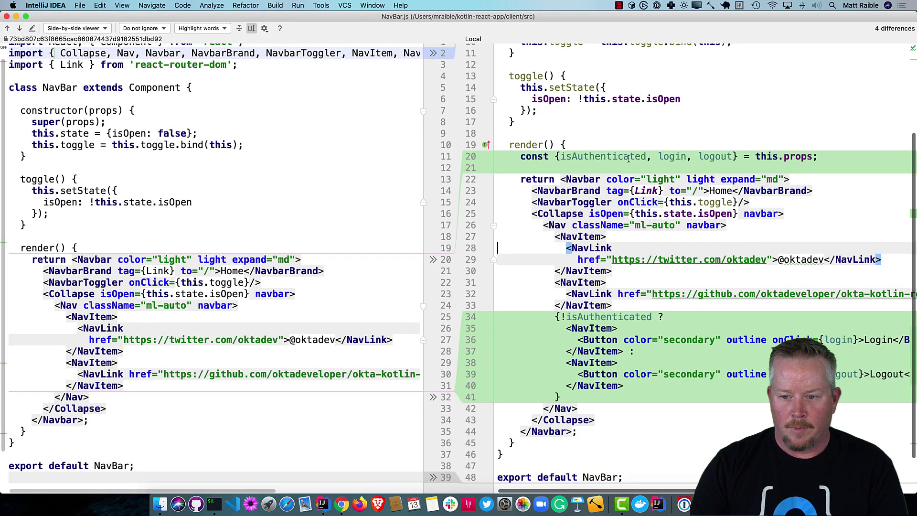
scroll(628, 161, "up", 2)
scroll(629, 176, "up", 2)
scroll(629, 176, "down", 3)
scroll(629, 175, "down", 2)
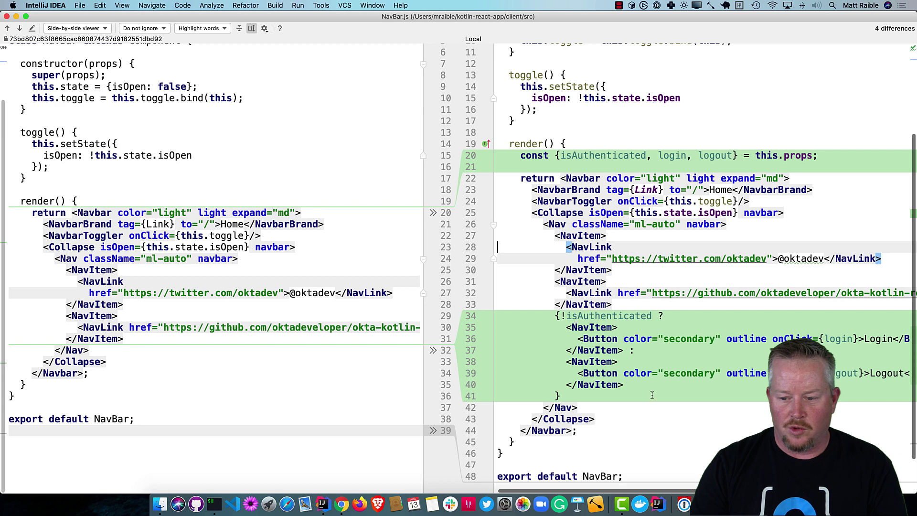
scroll(652, 395, "right", 3)
scroll(652, 395, "right", 3)
scroll(404, 184, "left", 6)
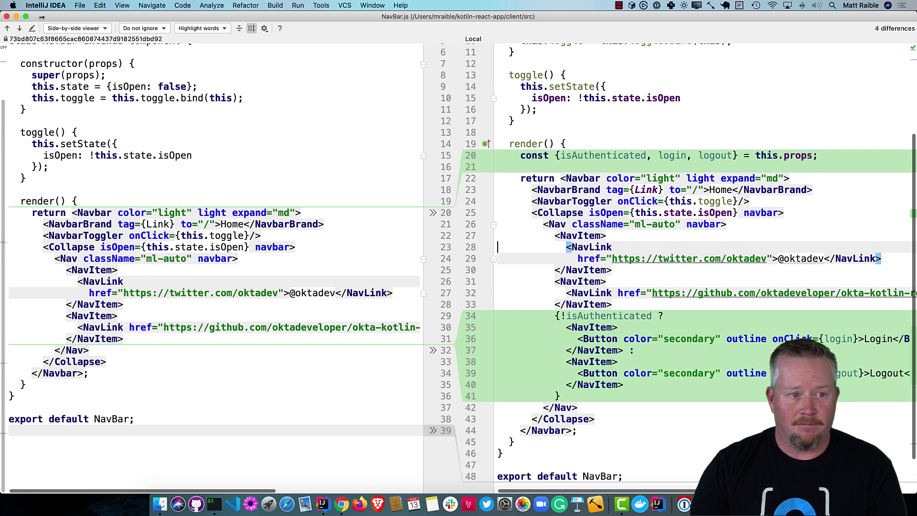
key("Escape")
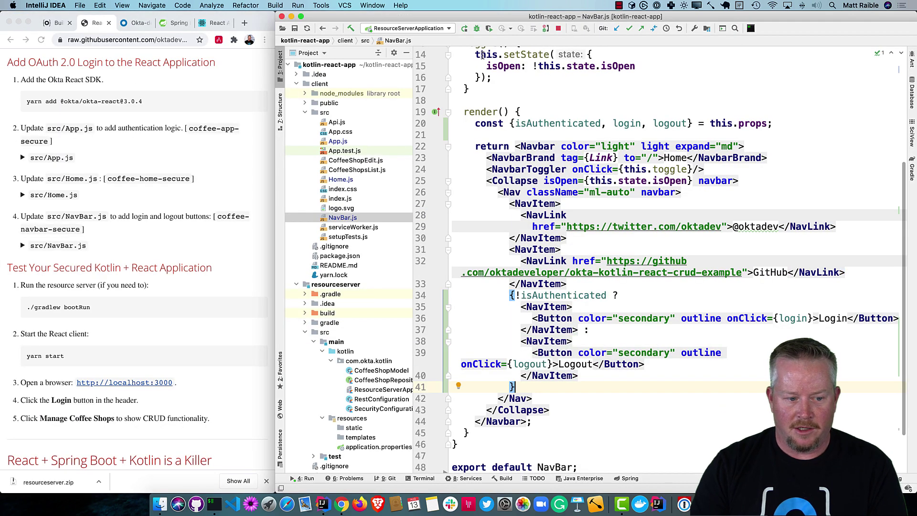
left_click(423, 477)
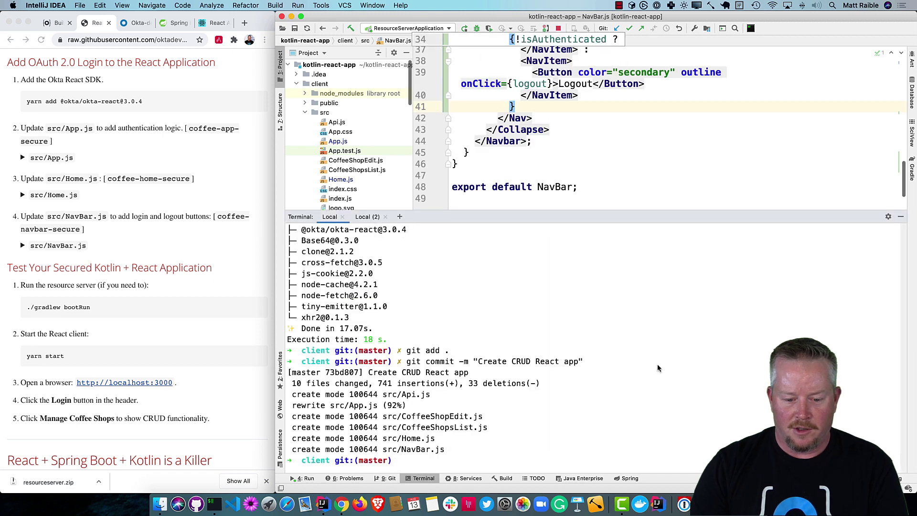
type("yarn start")
key("Return")
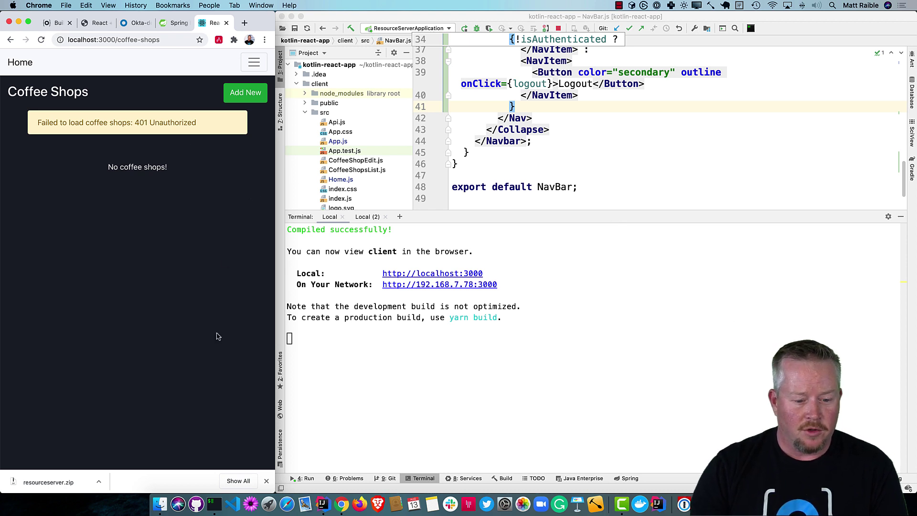
With DevTools open, sign in through Okta from the navbar menu as Matt Raible
key("super+alt+j")
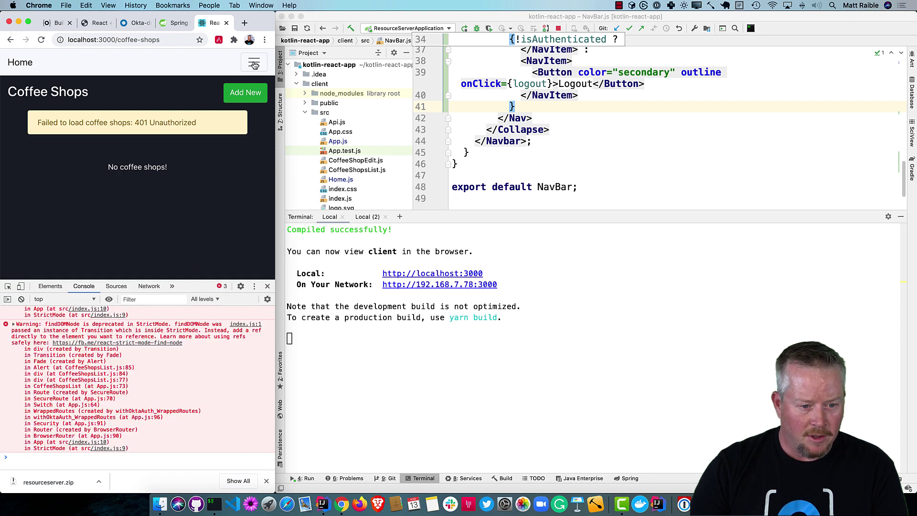
scroll(211, 363, "up", 10)
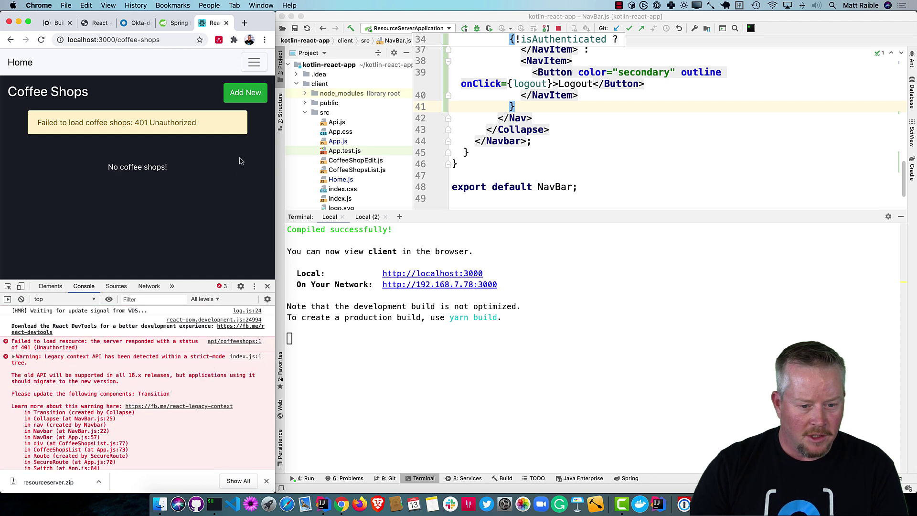
left_click(254, 62)
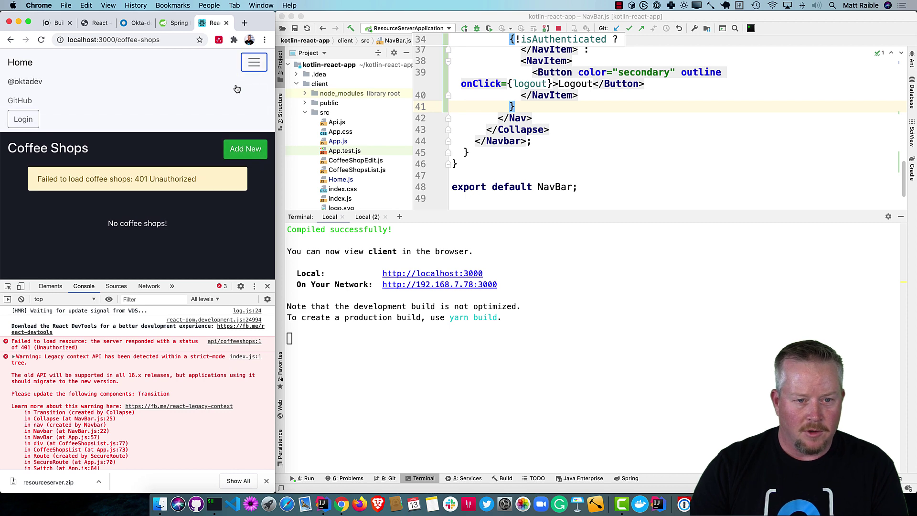
left_click(23, 120)
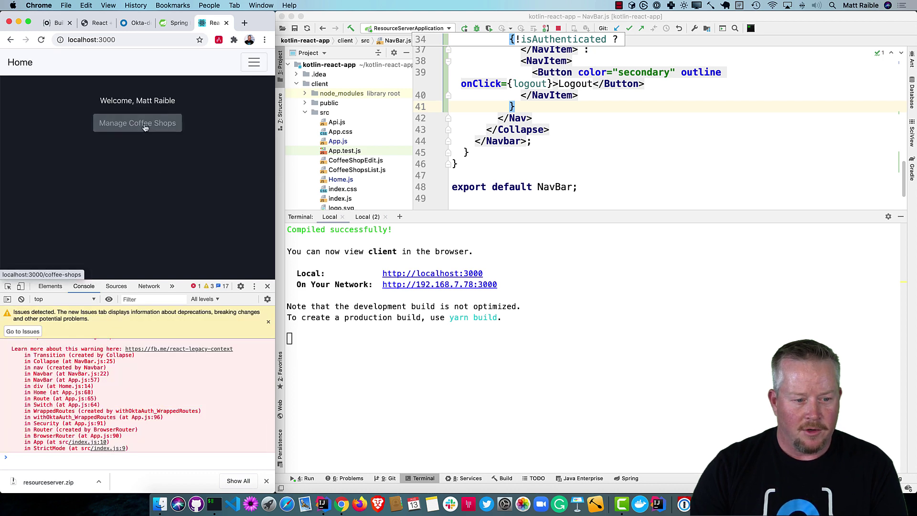
From Manage Coffee Shops, close DevTools, edit Oblique, and widen the Chrome window
left_click(144, 127)
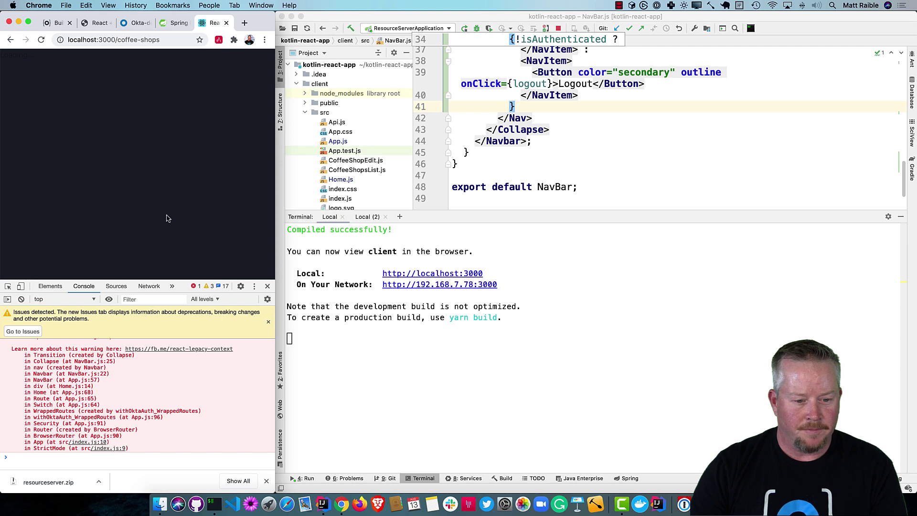
scroll(191, 420, "up", 3)
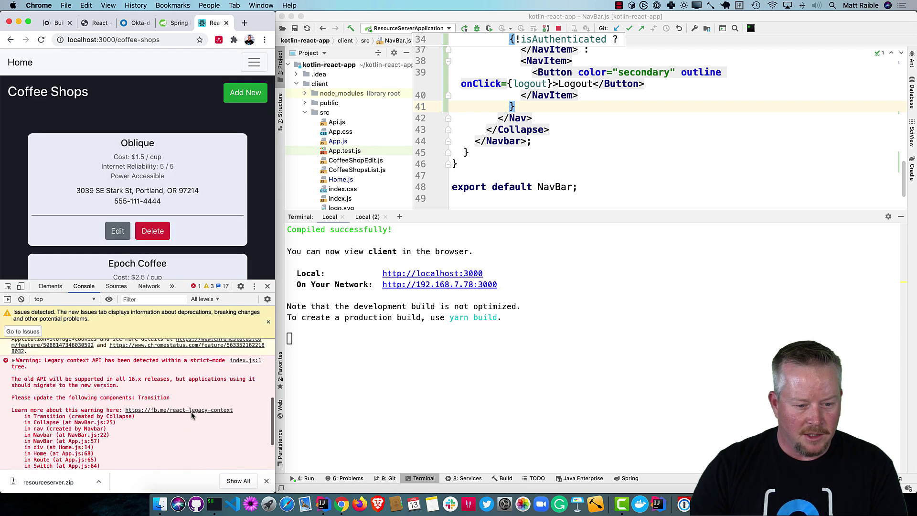
left_click_drag(176, 405, 10, 406)
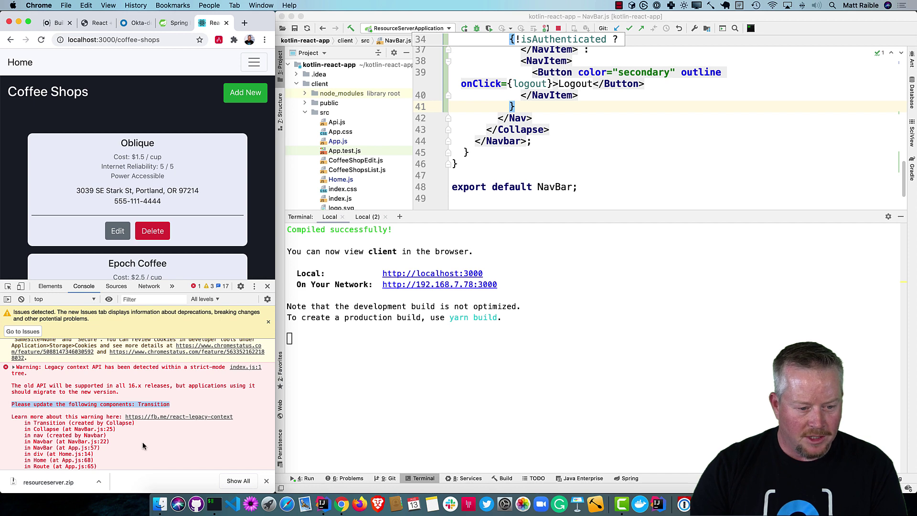
left_click(268, 286)
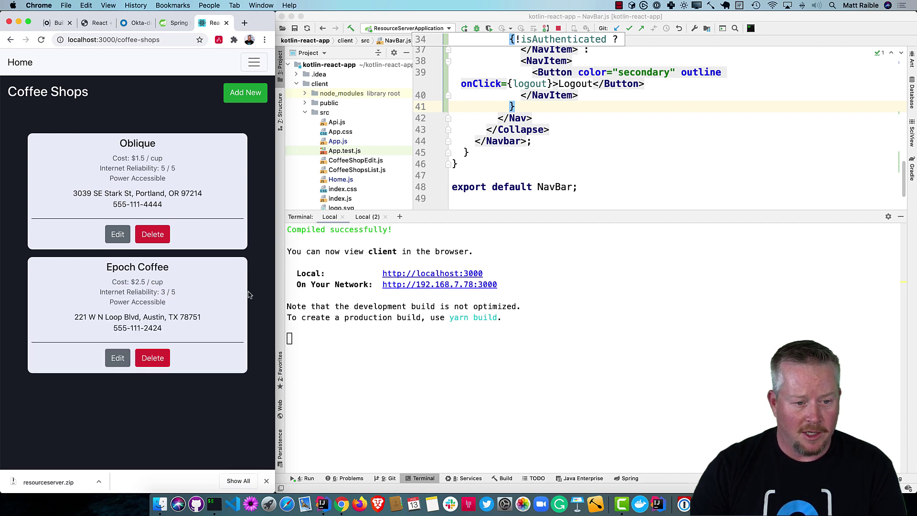
left_click(118, 234)
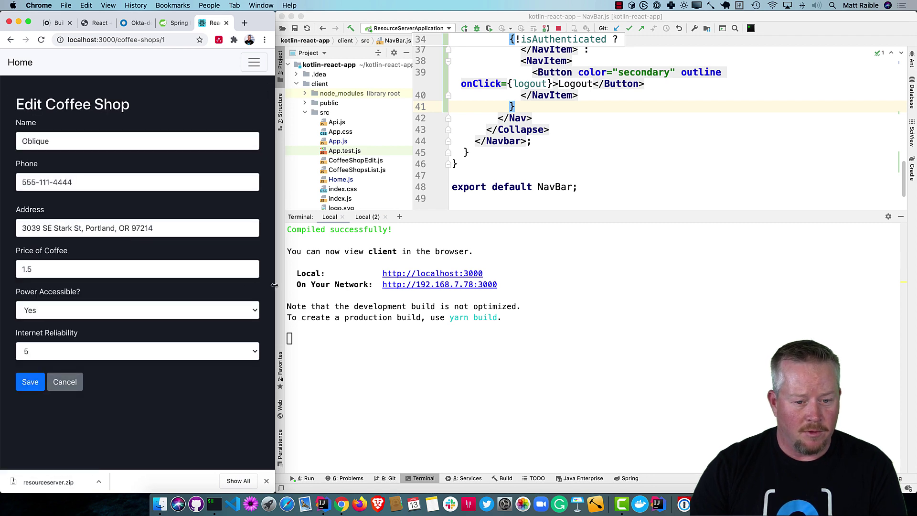
left_click_drag(275, 286, 601, 285)
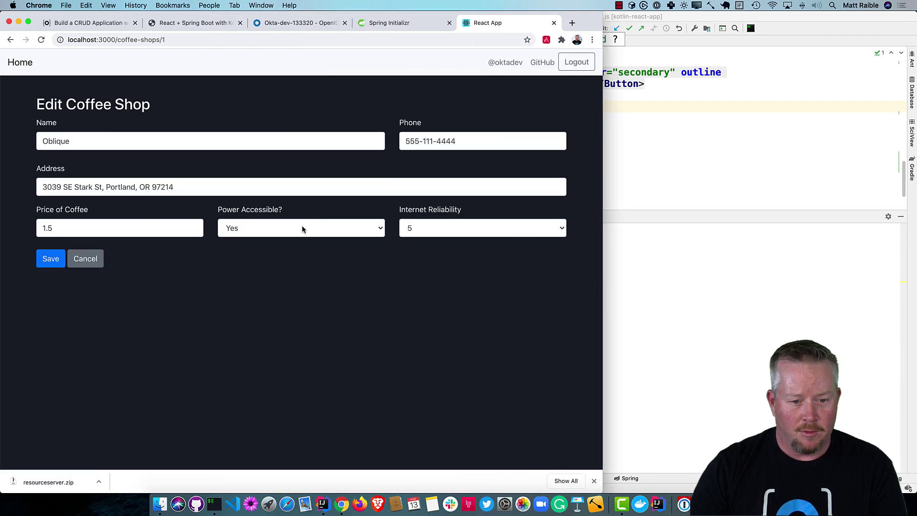
Save Oblique with a coffee price of 3, then delete Oblique
left_click_drag(106, 229, 5, 236)
type("3")
left_click(60, 264)
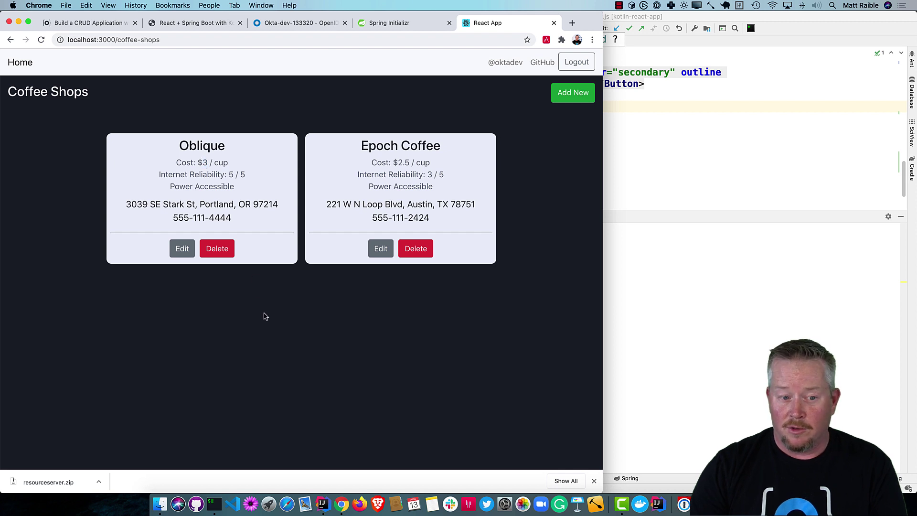
left_click(218, 248)
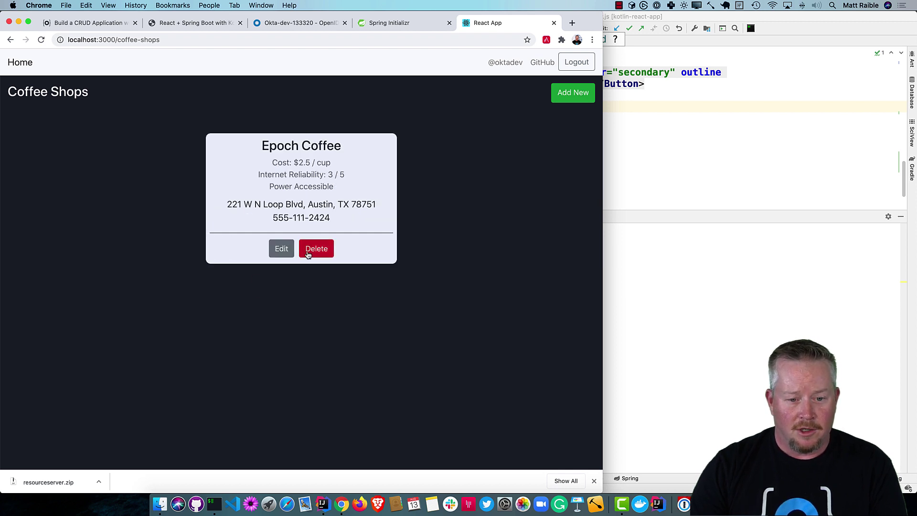
Start a new coffee shop, cancel it, and return to the demo instructions tab
left_click(578, 94)
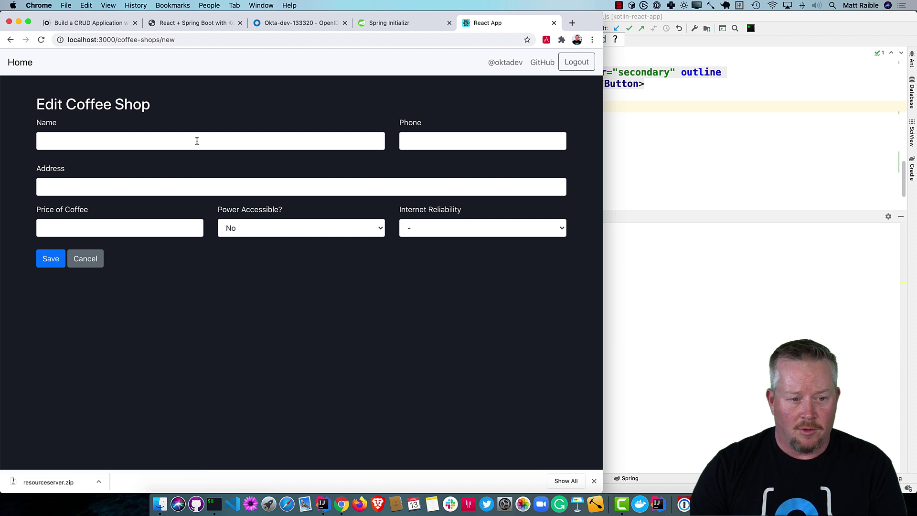
left_click(86, 259)
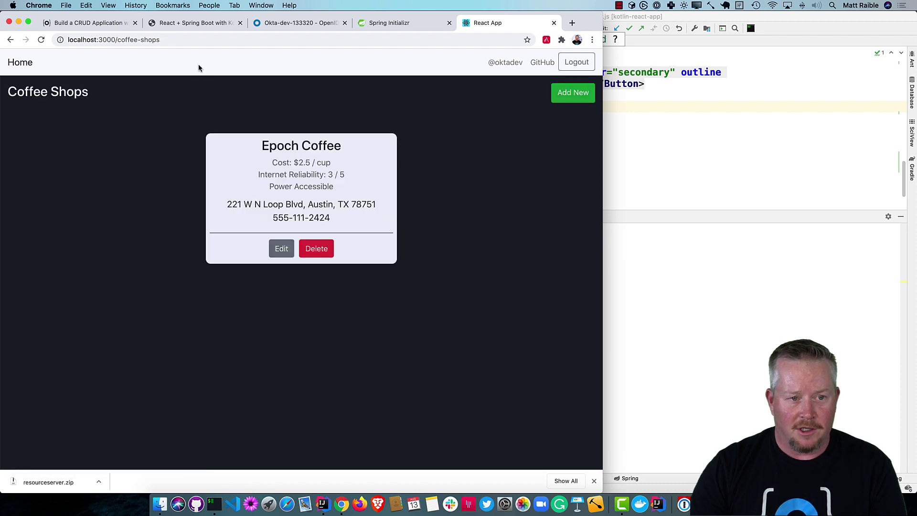
left_click(194, 22)
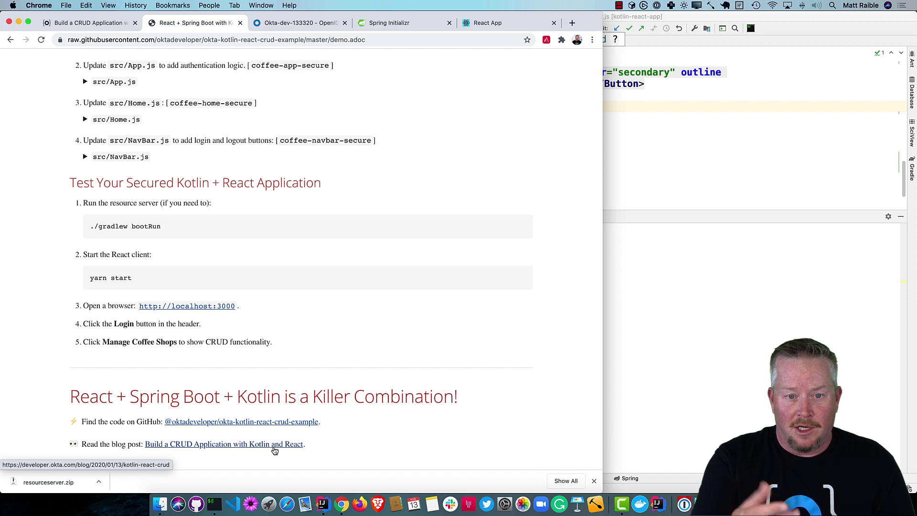
Select the entire URL in Chrome's address bar with Cmd+A
left_click(291, 41)
double_click(291, 40)
key("super+a")
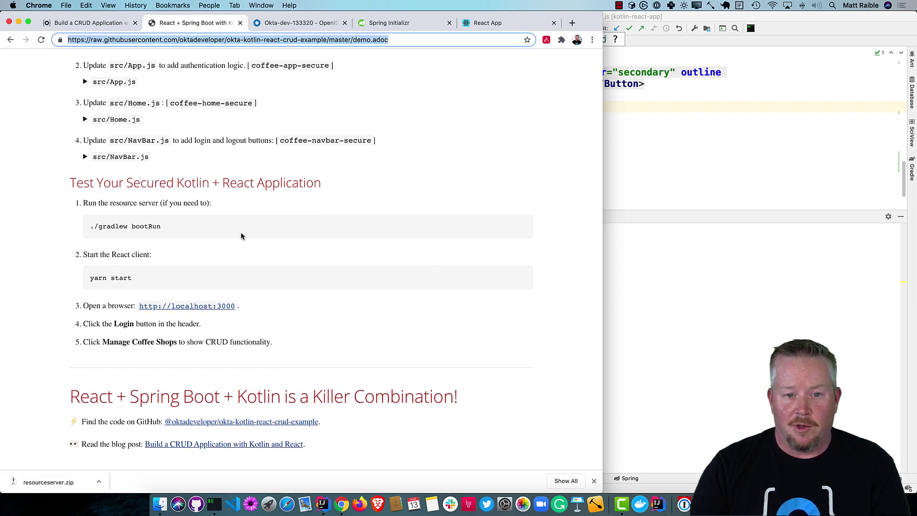
key("super+Tab")
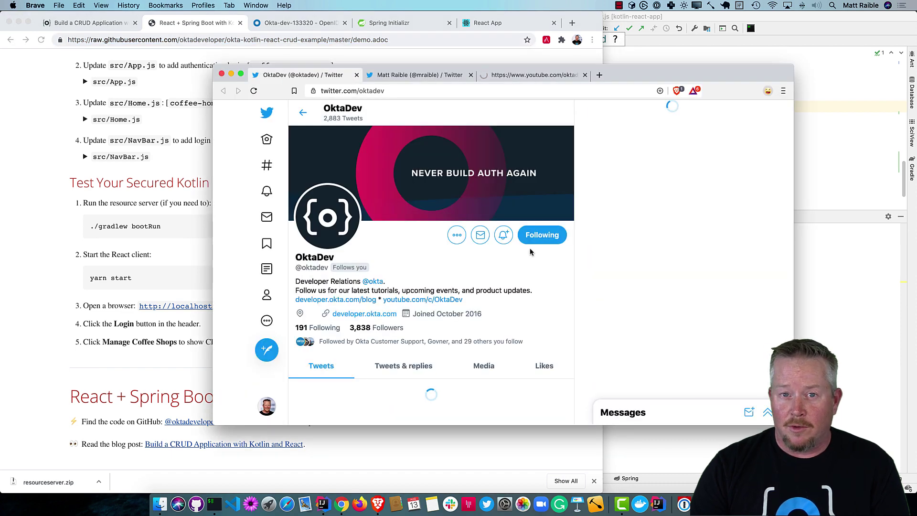
double_click(356, 91)
key("ctrl+Tab")
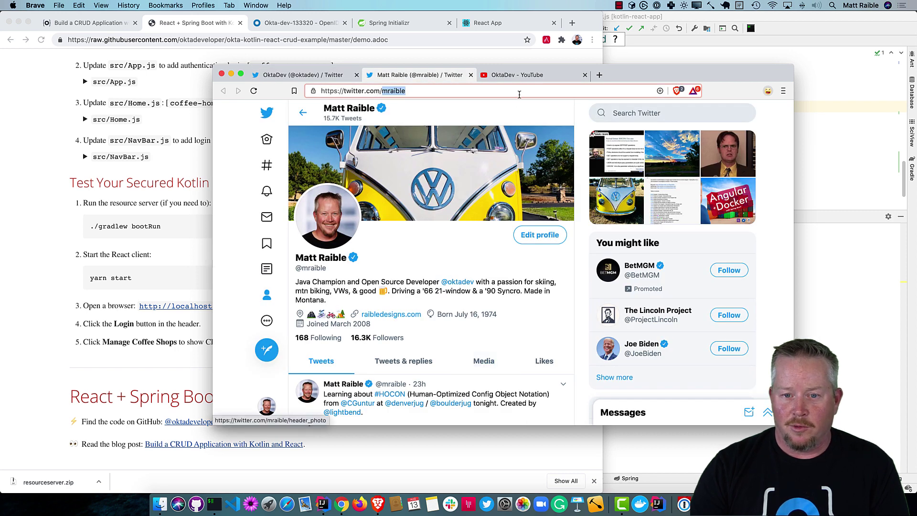
left_click(521, 76)
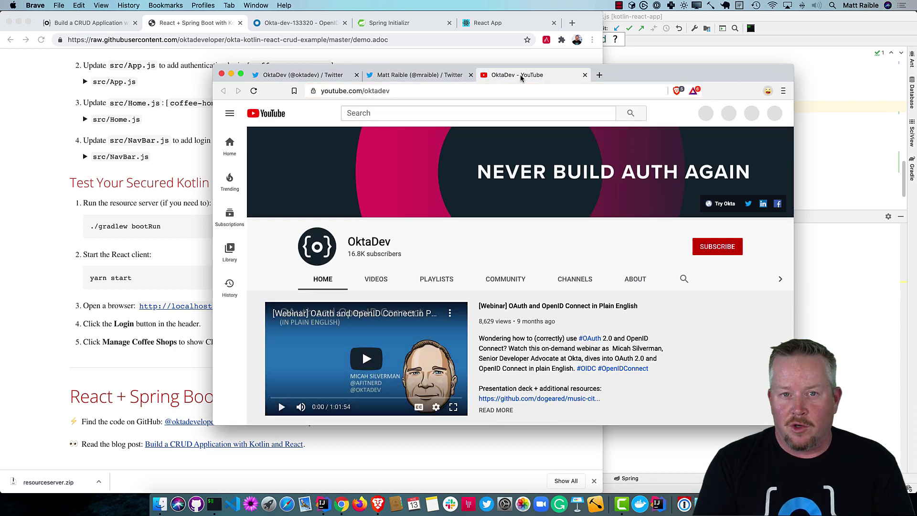